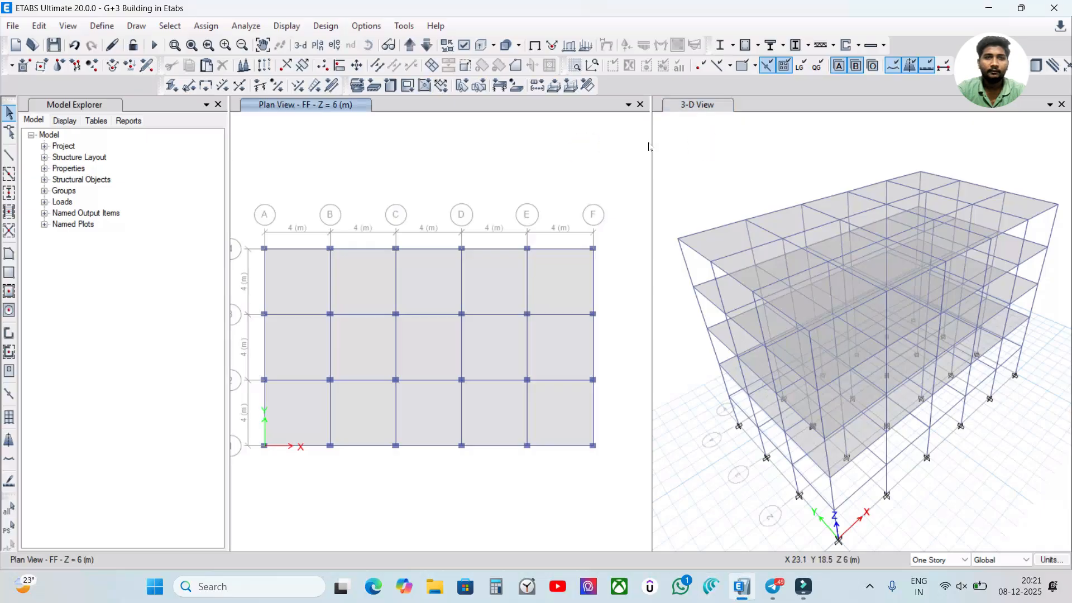
Review the materials defined for the building model.
left_click(103, 25)
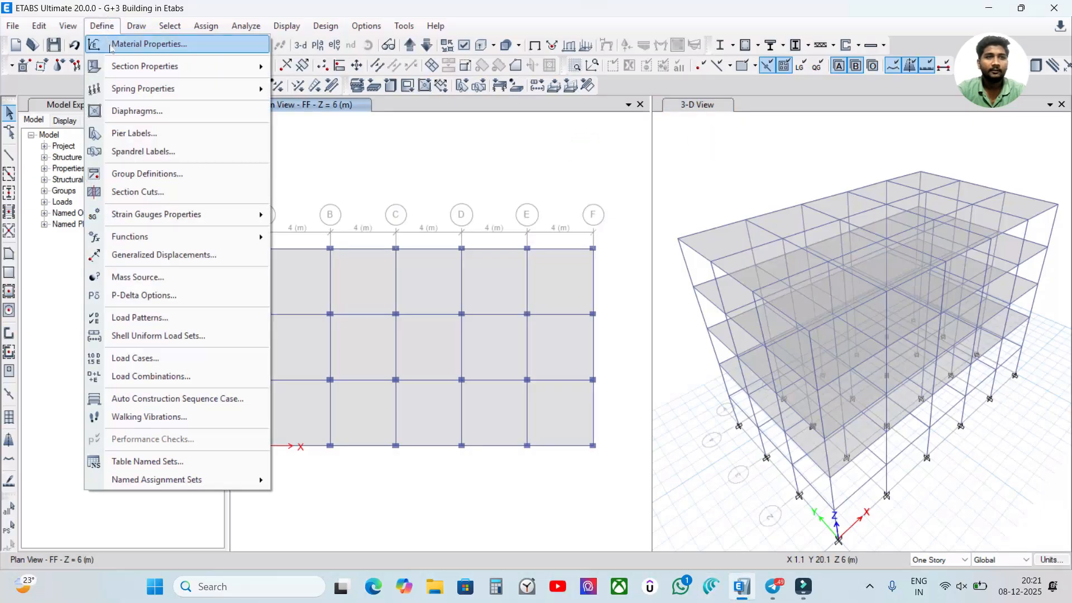
left_click(111, 45)
left_click(513, 223)
left_click(519, 241)
left_click(699, 163)
Review the defined frame sections and slab sections without changing them.
left_click(102, 26)
mouse_move(131, 69)
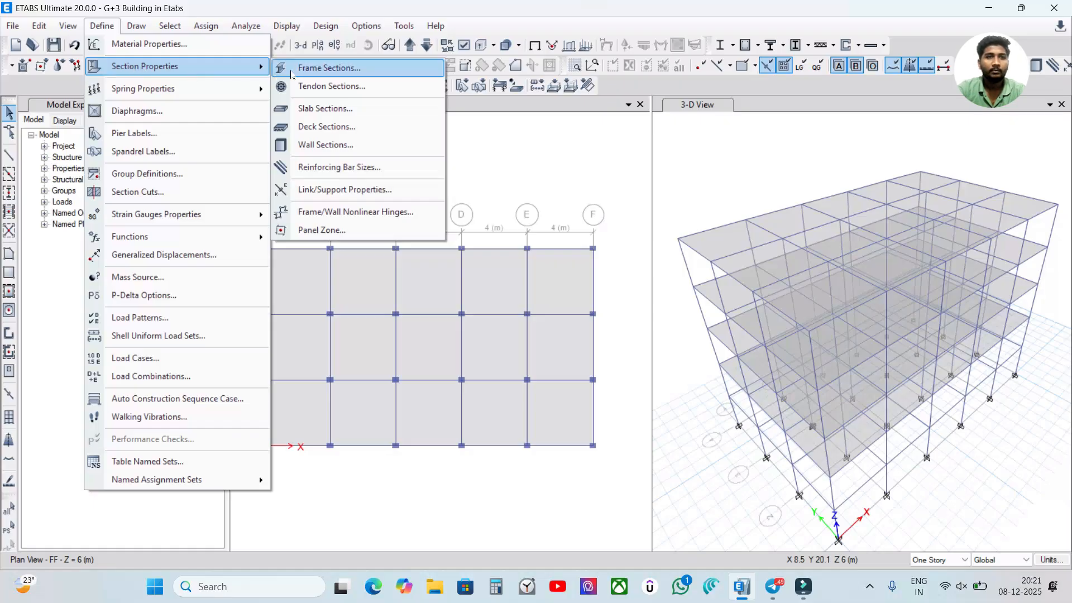
left_click(293, 71)
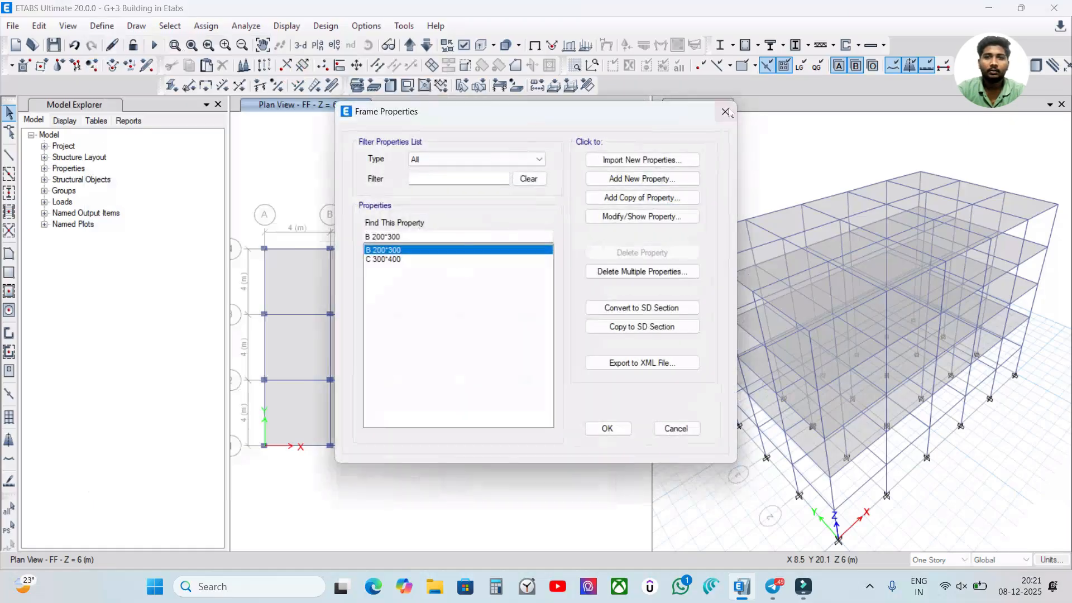
left_click(725, 111)
left_click(102, 26)
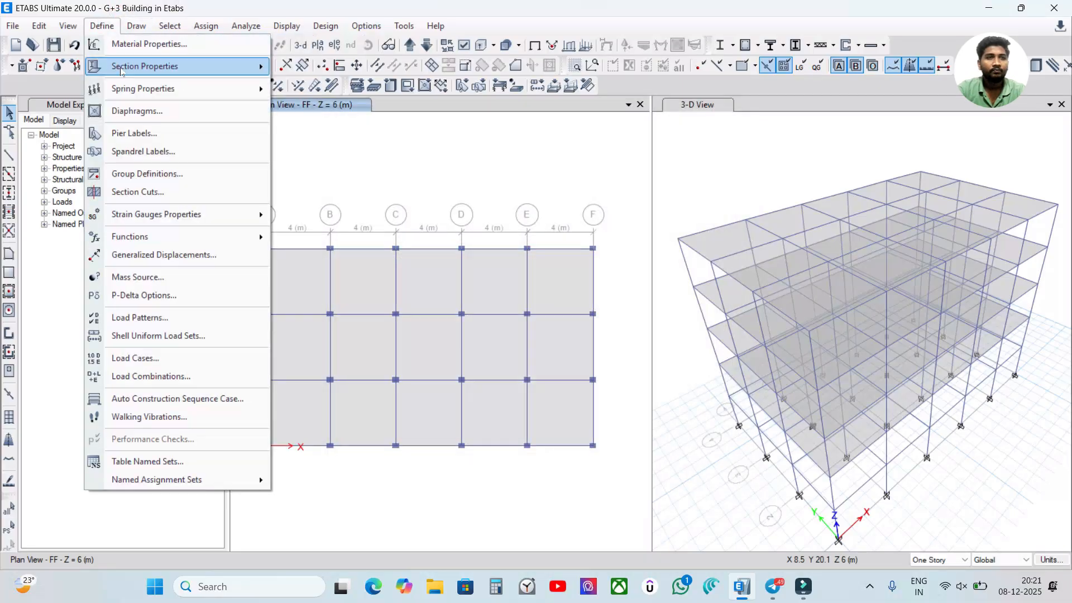
left_click(326, 112)
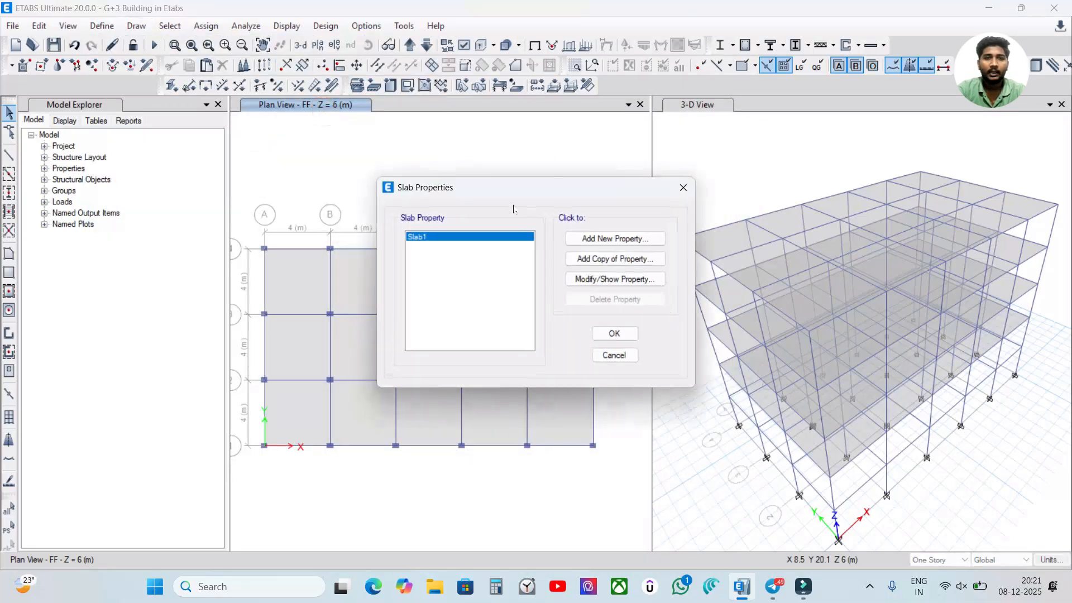
left_click_drag(507, 191, 455, 149)
left_click(632, 143)
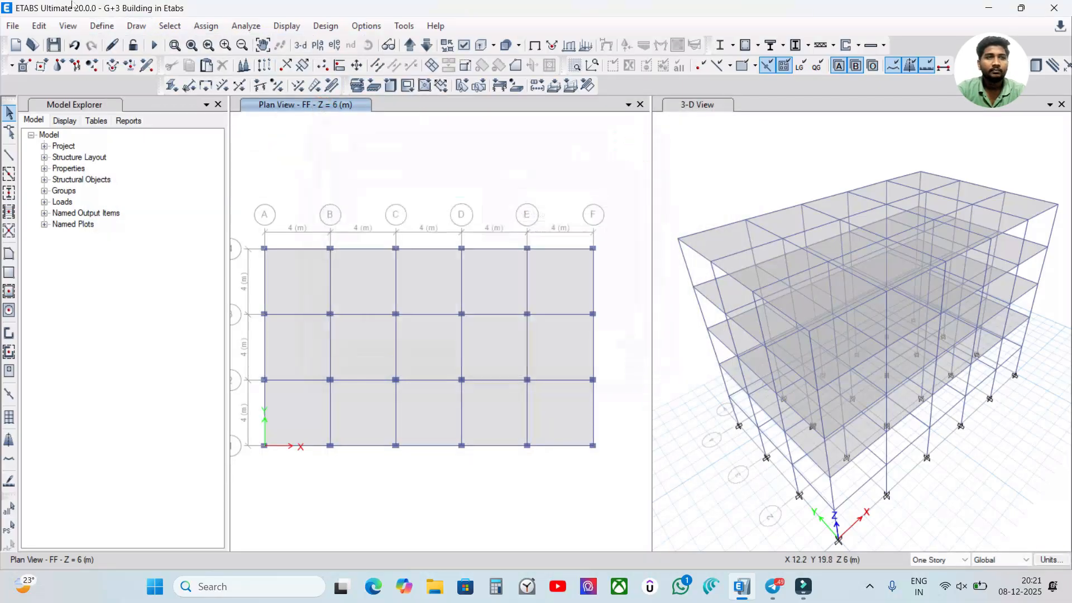
Review the defined load patterns, going through the wind load entries in the X and Y directions.
left_click(101, 26)
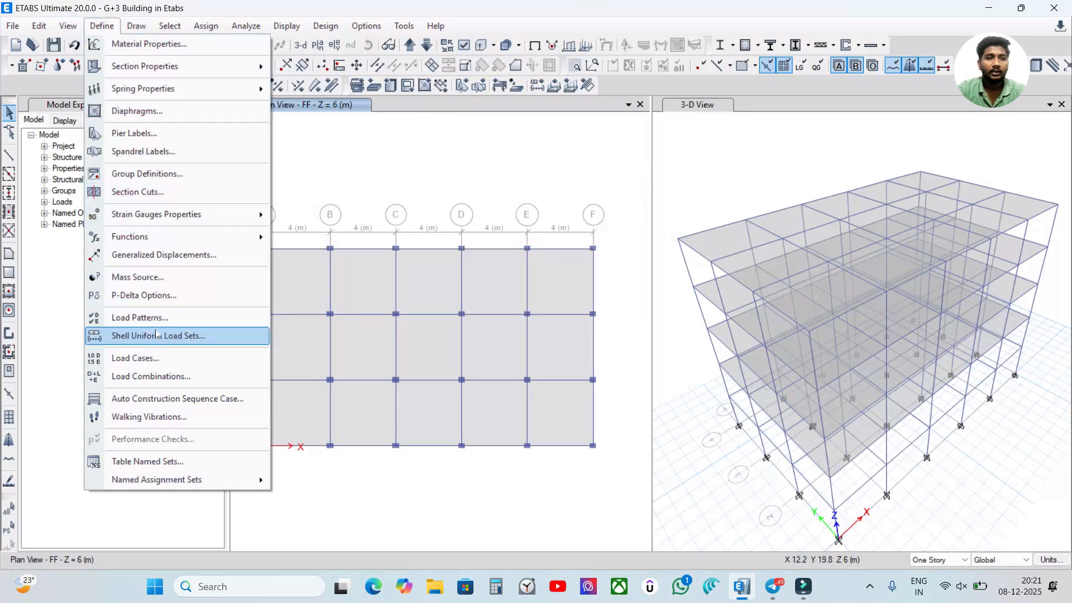
left_click(140, 317)
left_click_drag(371, 191, 293, 122)
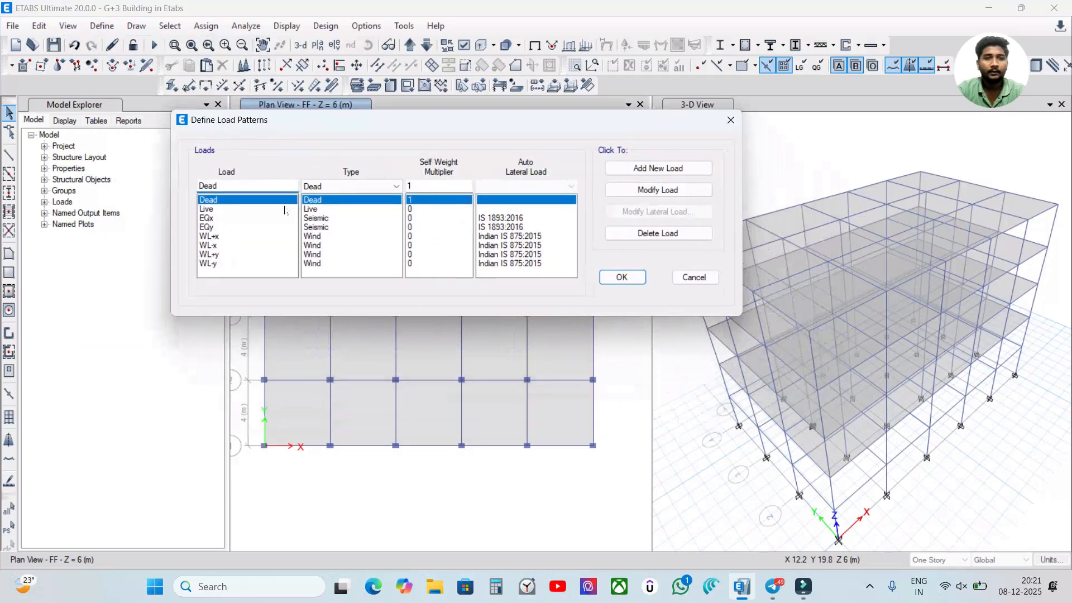
left_click(210, 245)
left_click(211, 254)
left_click(215, 263)
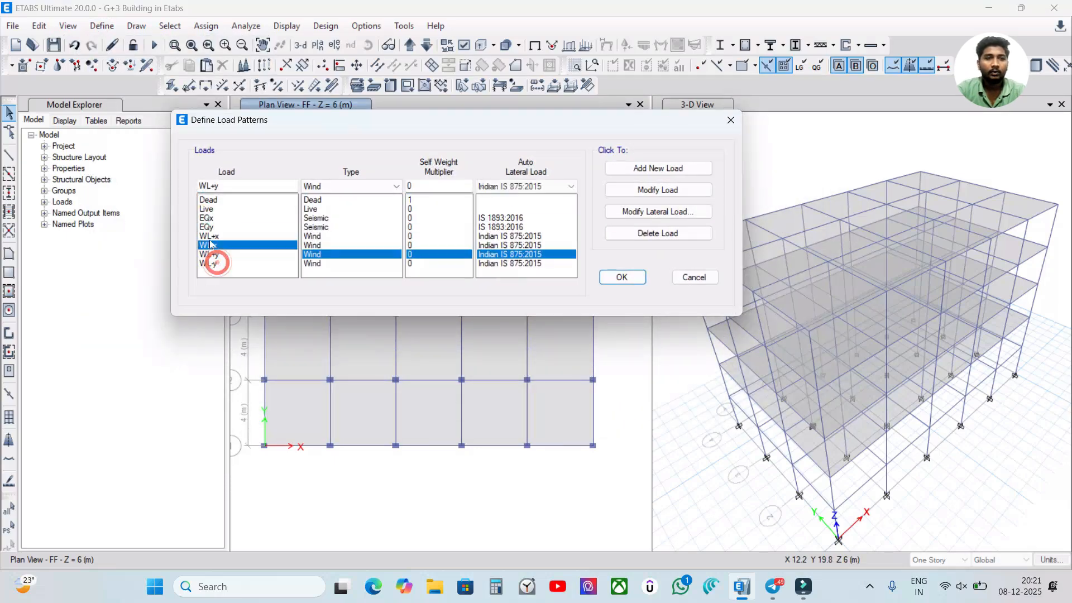
left_click(209, 236)
left_click(729, 126)
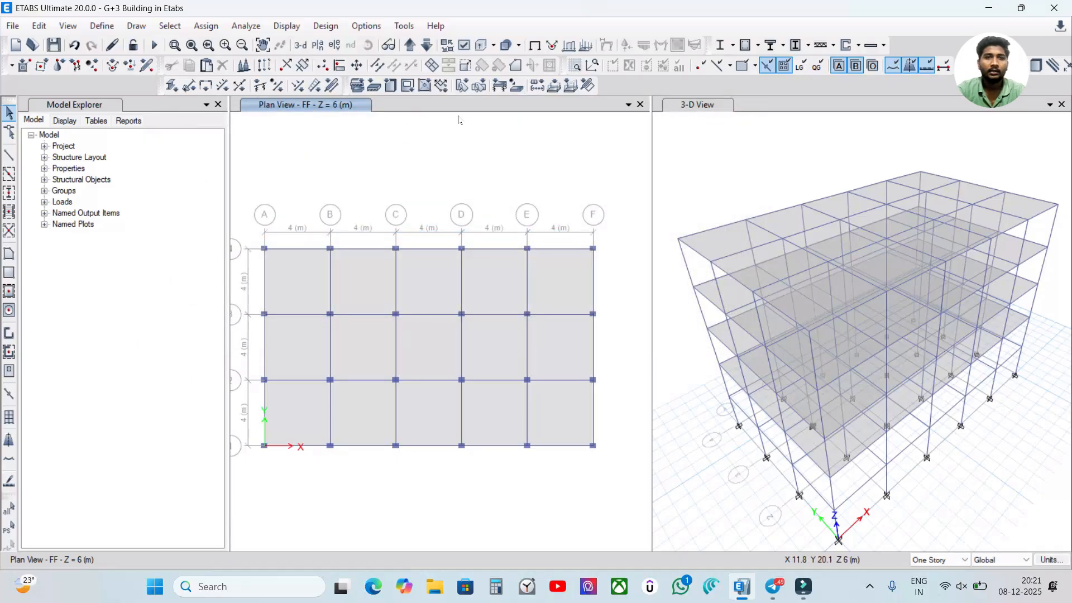
Look through the list of load combinations, including DL+LL and DSlbS1.
left_click(102, 25)
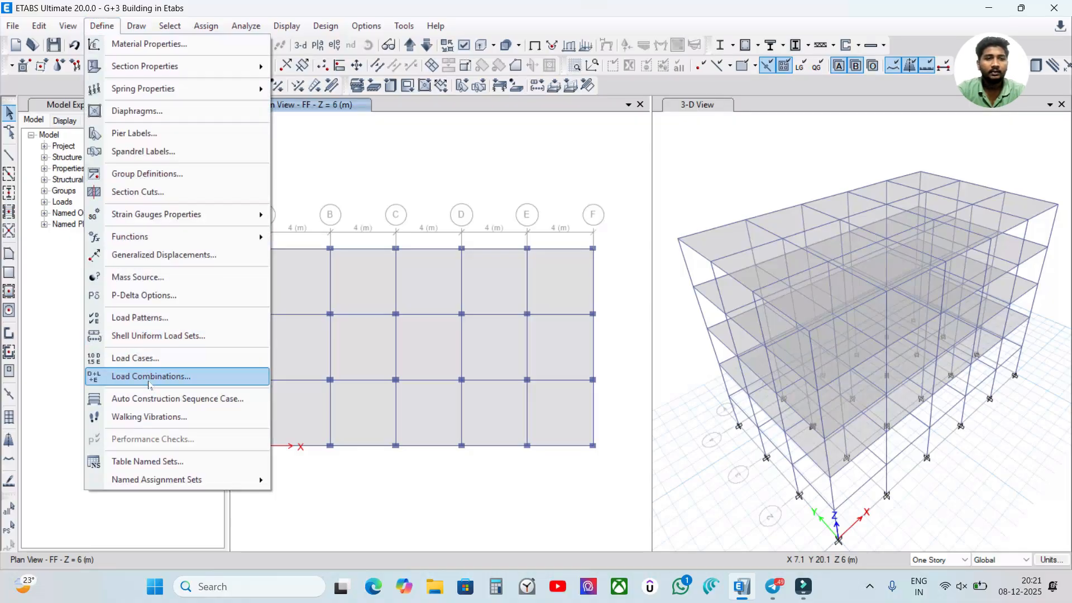
left_click(141, 377)
scroll(454, 313, "down", 10)
scroll(454, 347, "up", 6)
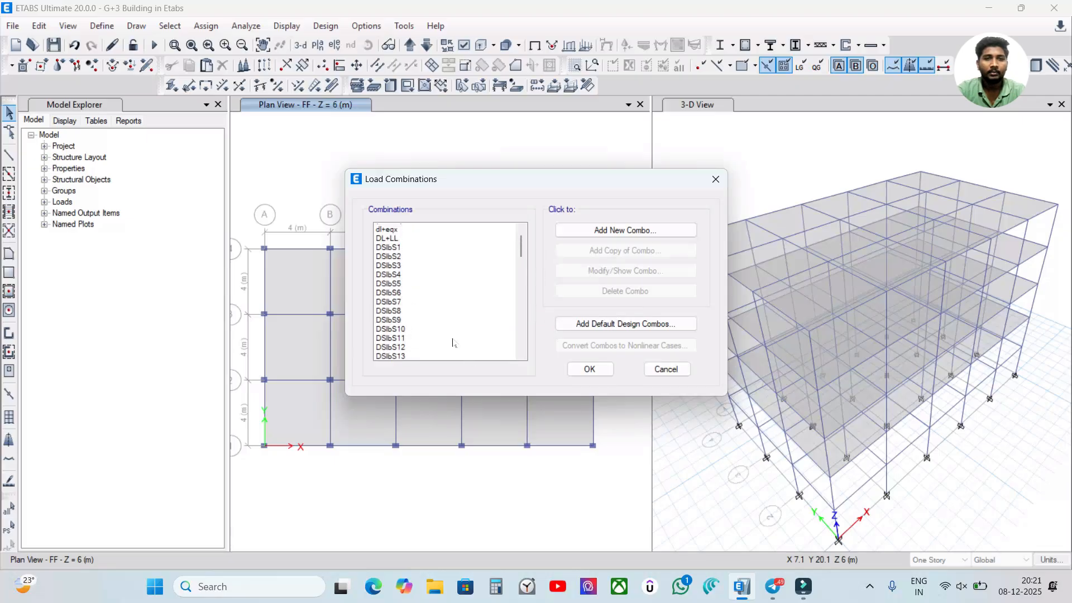
left_click(402, 236)
left_click(407, 247)
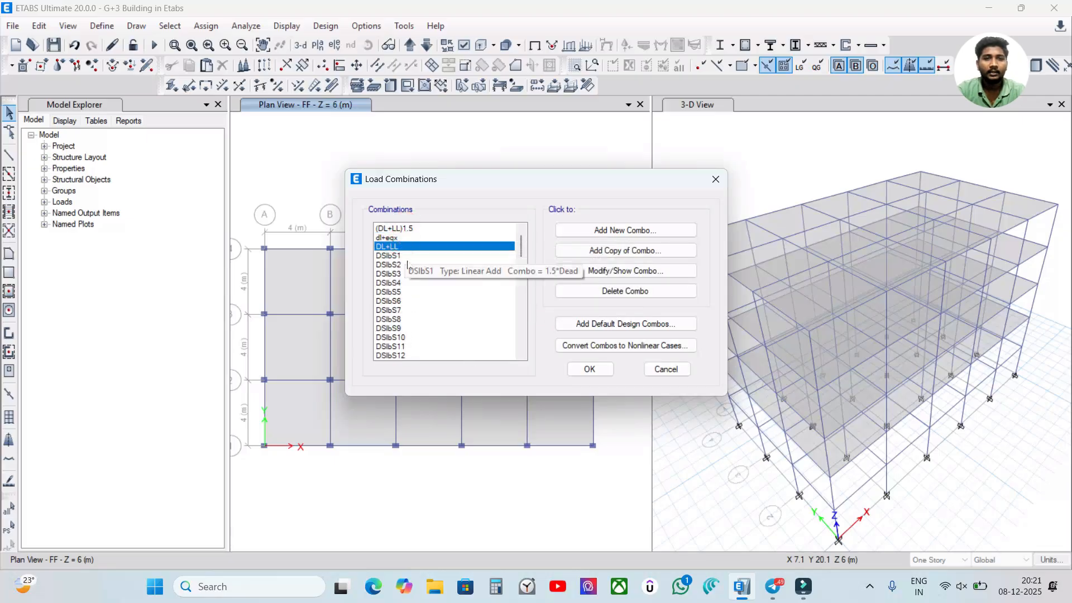
left_click(413, 256)
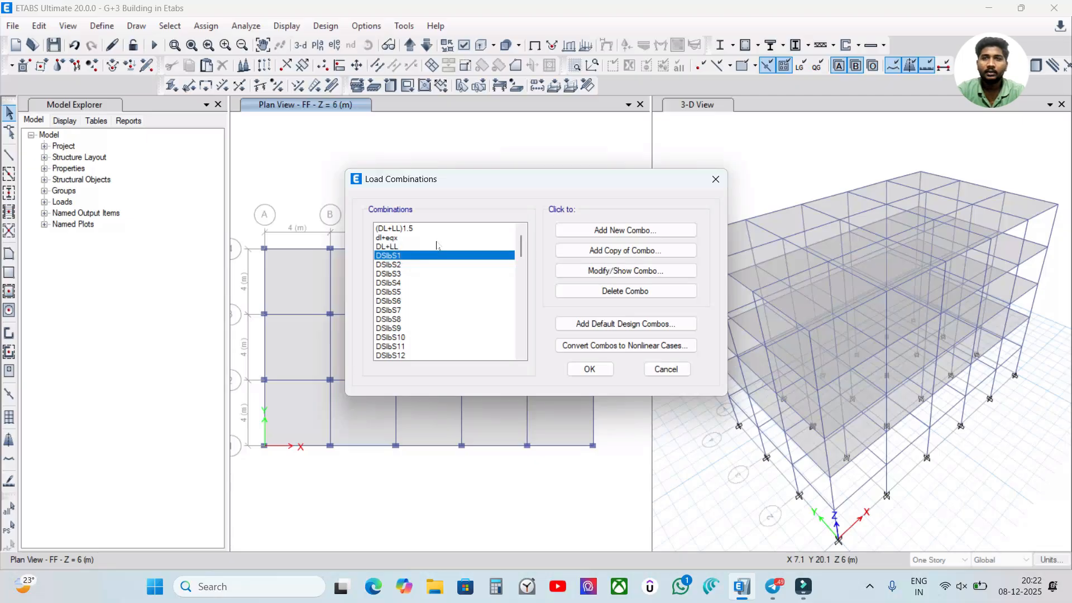
left_click(608, 370)
Inspect the support joints on the Base plan, clear the selection and return to the FF plan.
left_click(102, 26)
left_click(318, 116)
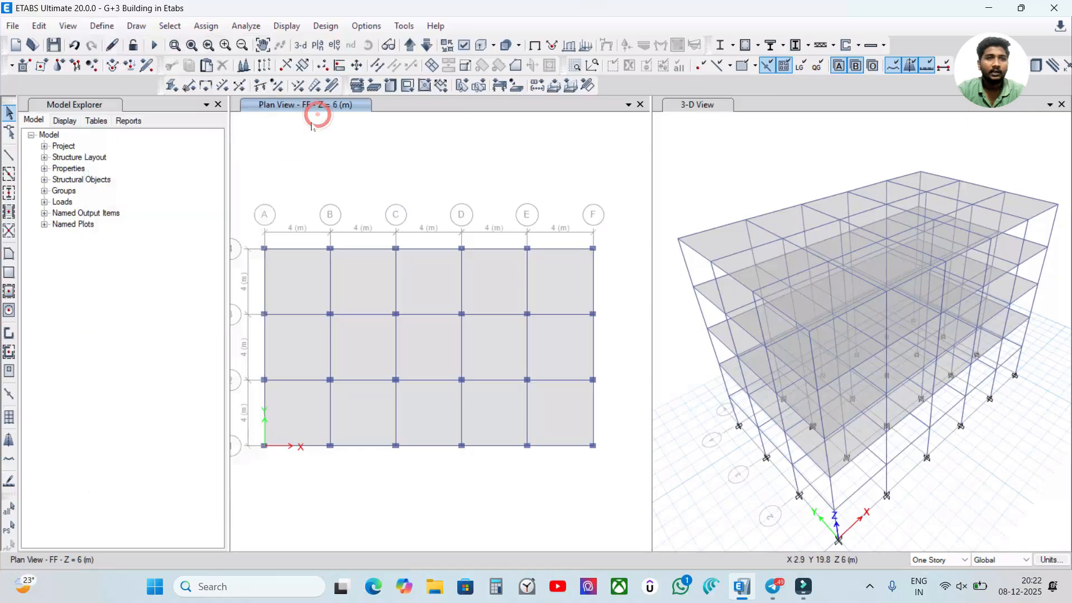
left_click(426, 45)
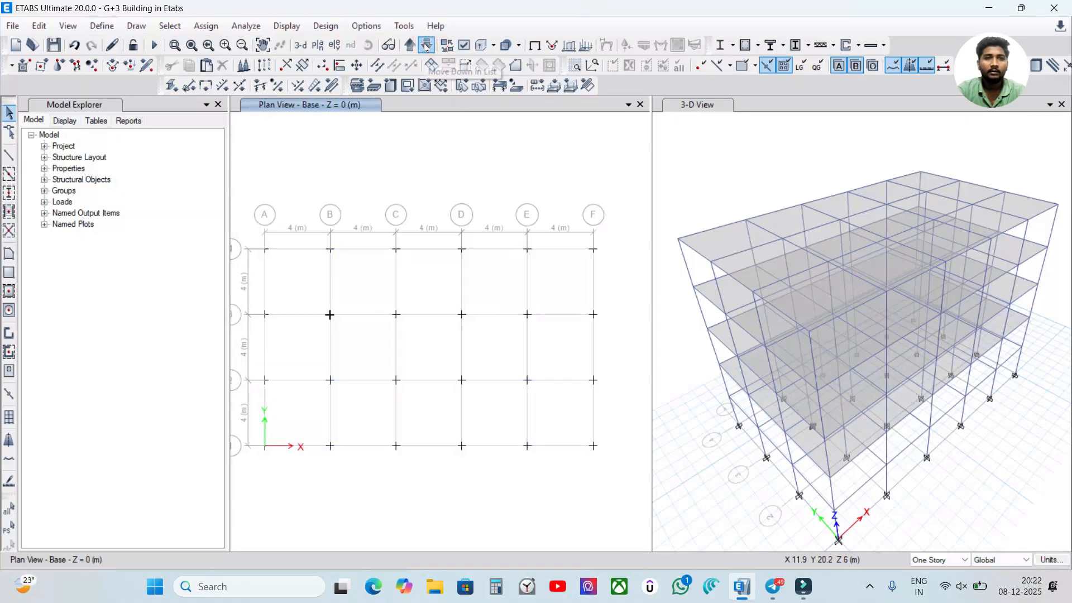
left_click_drag(282, 206, 586, 346)
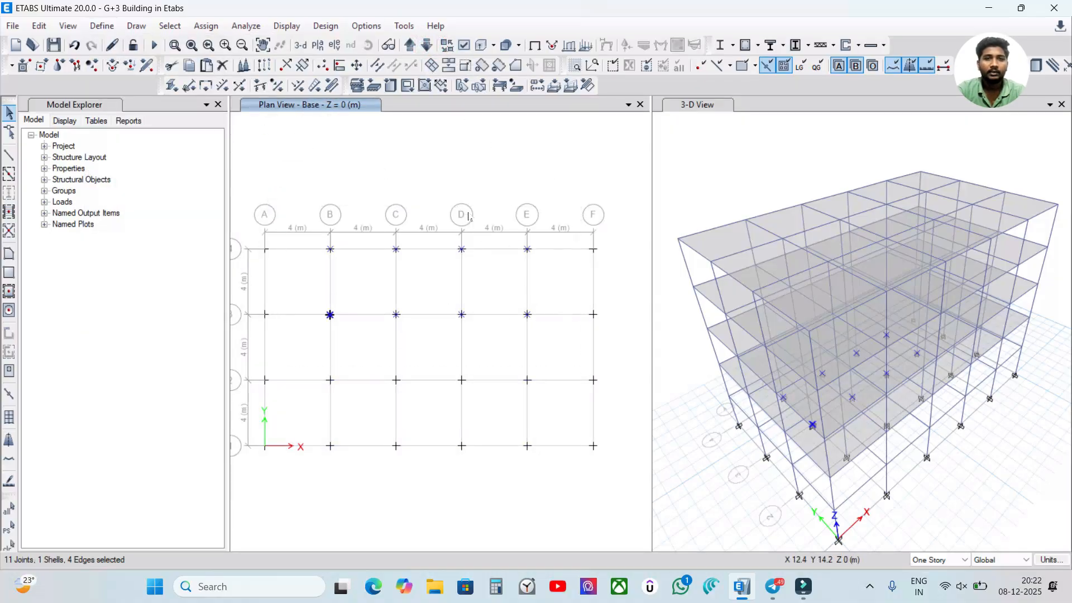
left_click(444, 179)
left_click(405, 45)
left_click(499, 157)
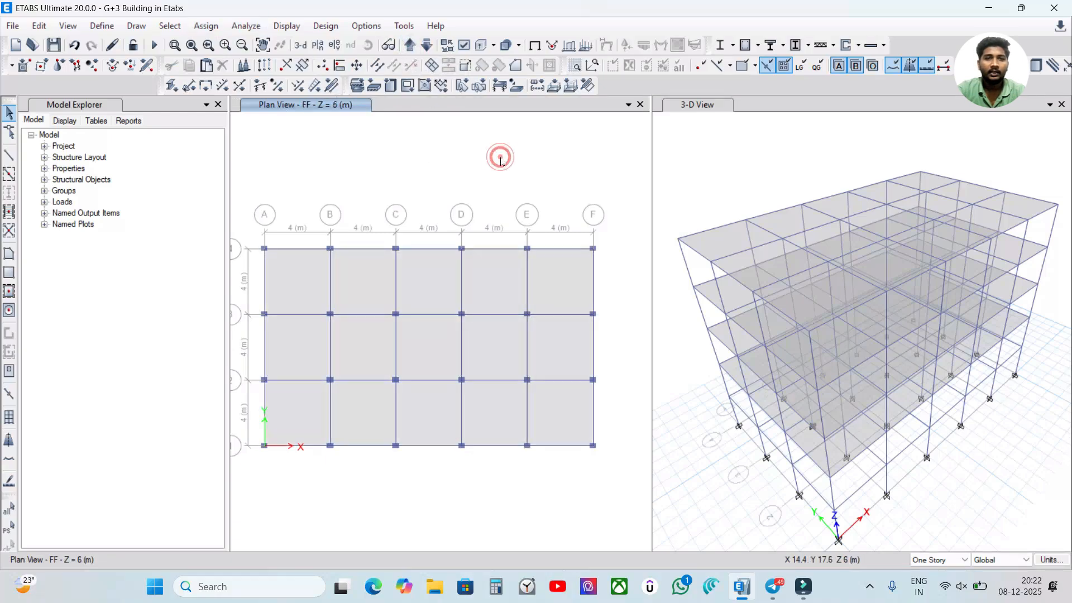
left_click(101, 26)
left_click(299, 184)
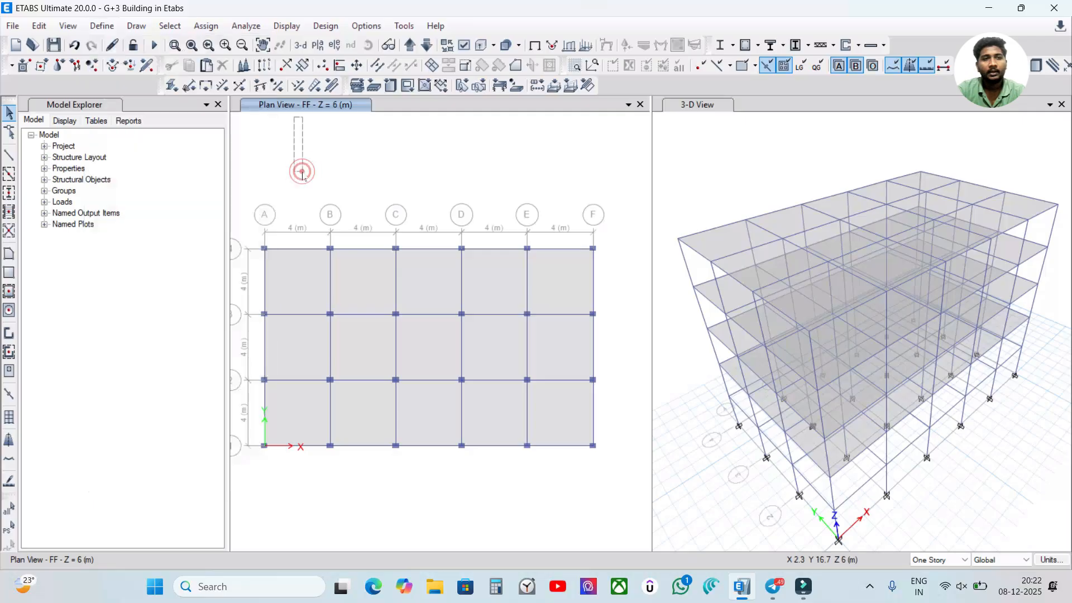
left_click(102, 26)
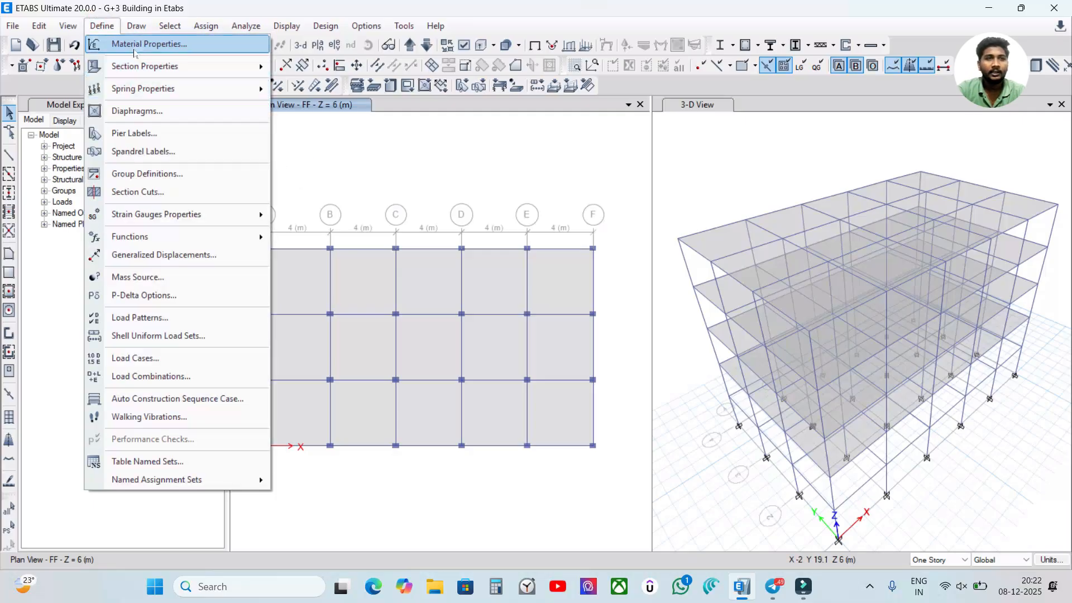
left_click(443, 205)
left_click_drag(269, 198, 375, 211)
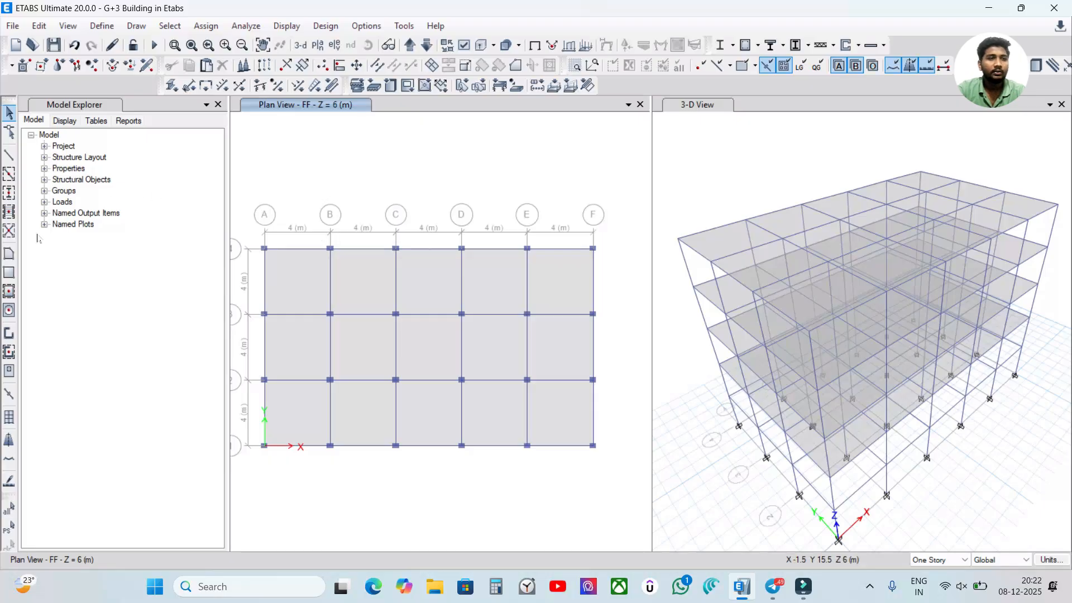
Look over the load pattern definitions once more and close them unchanged.
left_click(101, 25)
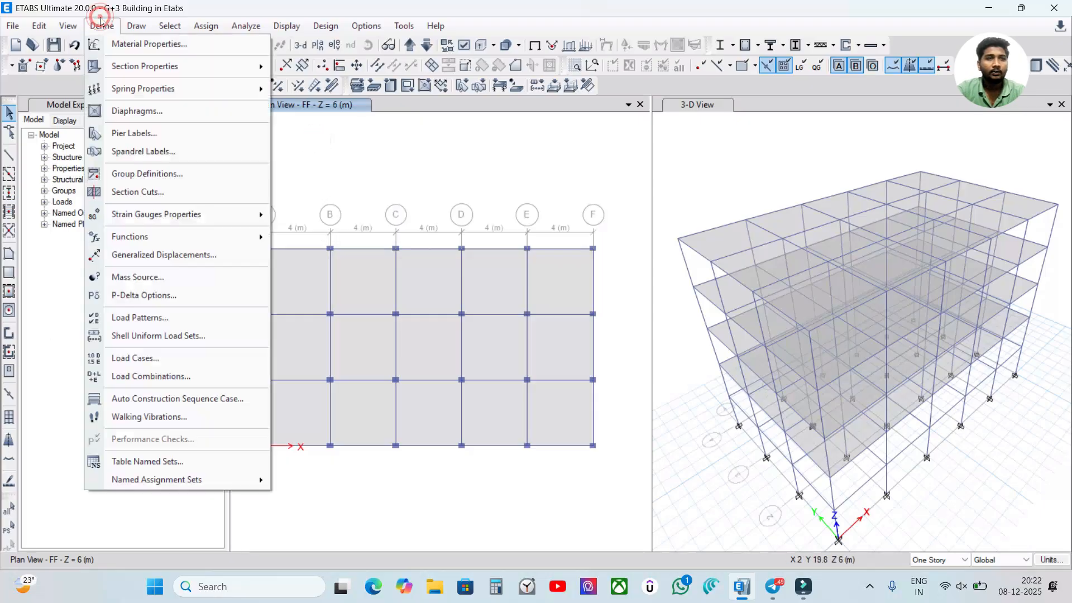
left_click(174, 316)
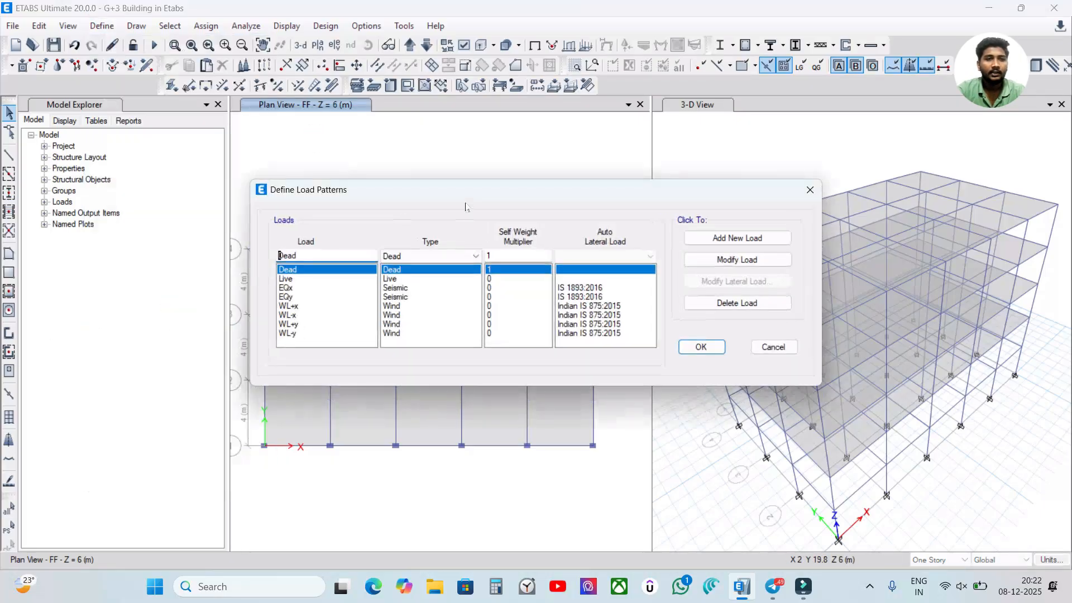
left_click(765, 172)
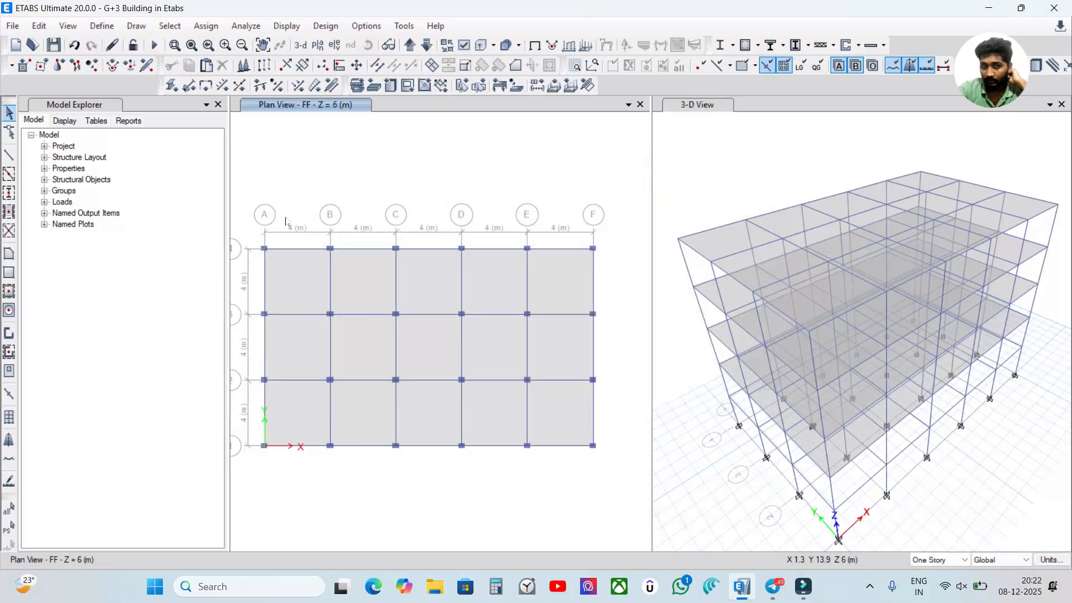
left_click(200, 28)
left_click(447, 162)
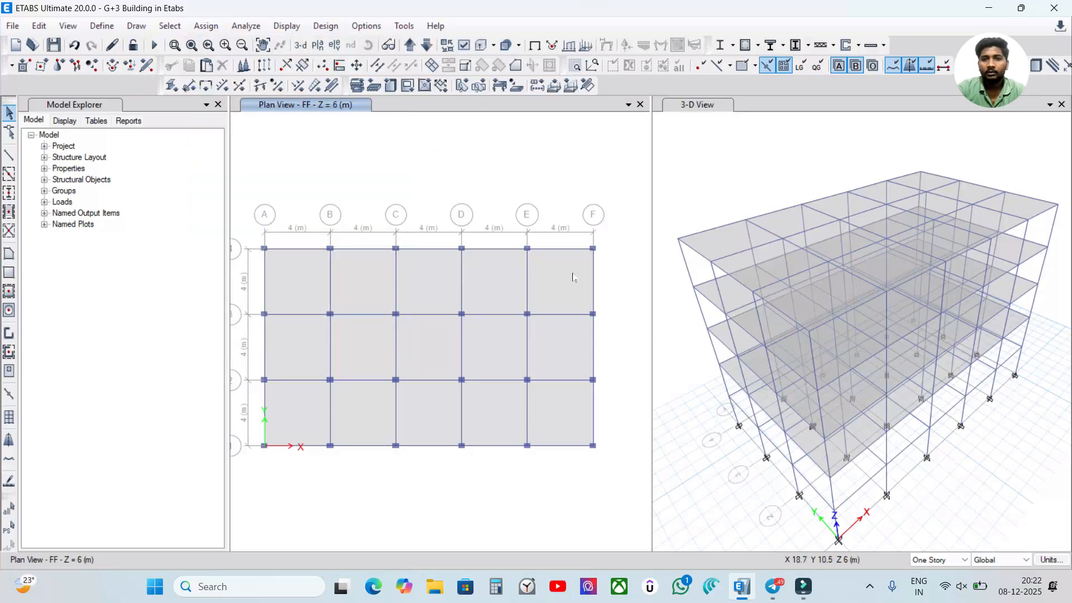
left_click(743, 240)
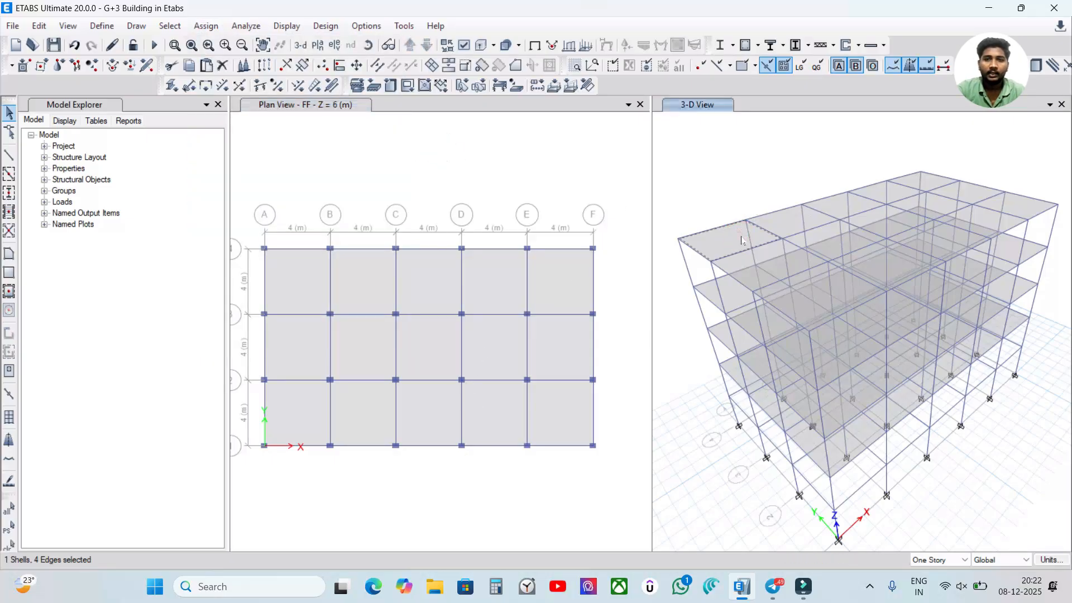
left_click(735, 278)
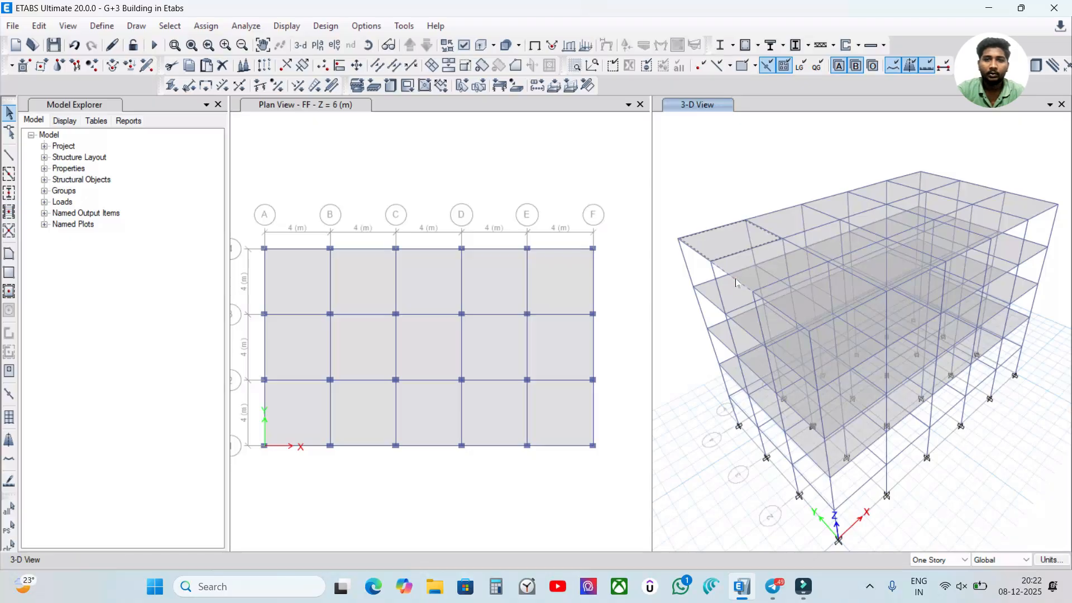
left_click(456, 166)
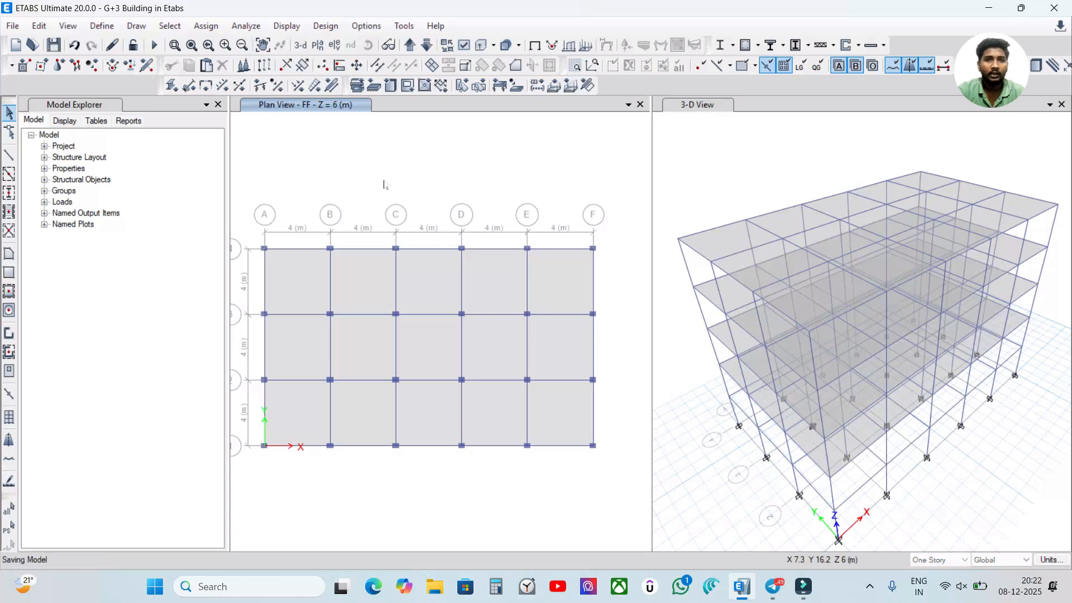
Start a model check and set the length tolerance for checks to 1 mm.
left_click(246, 25)
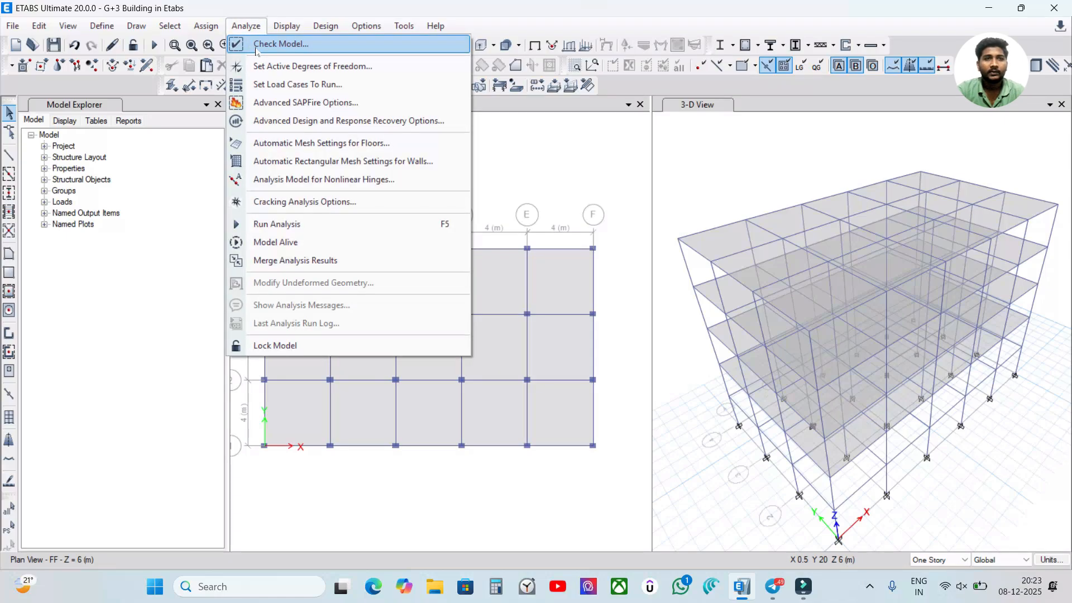
left_click(246, 25)
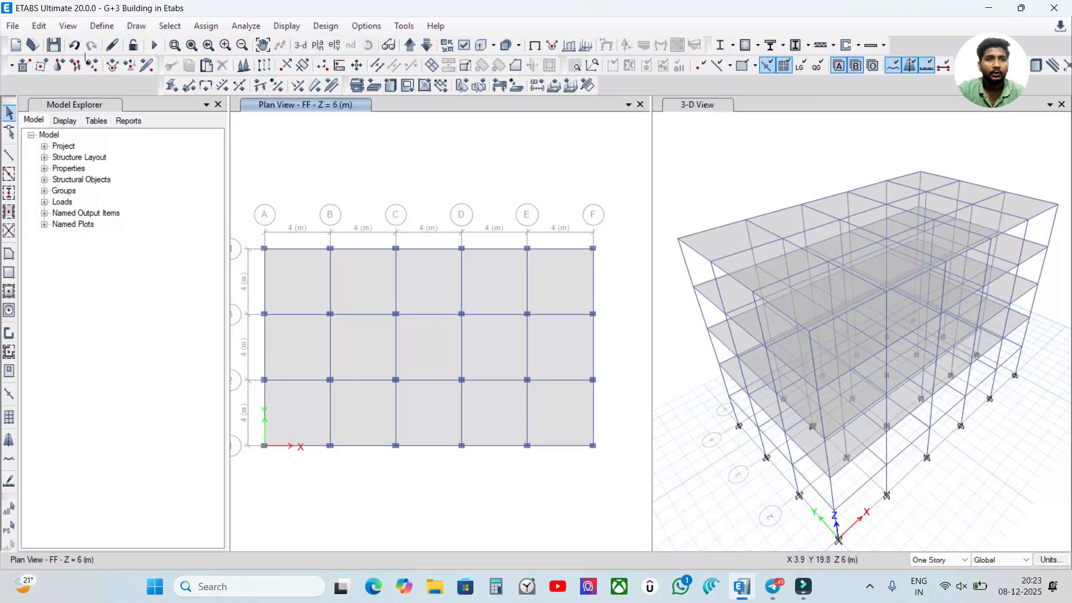
left_click(240, 25)
left_click(248, 47)
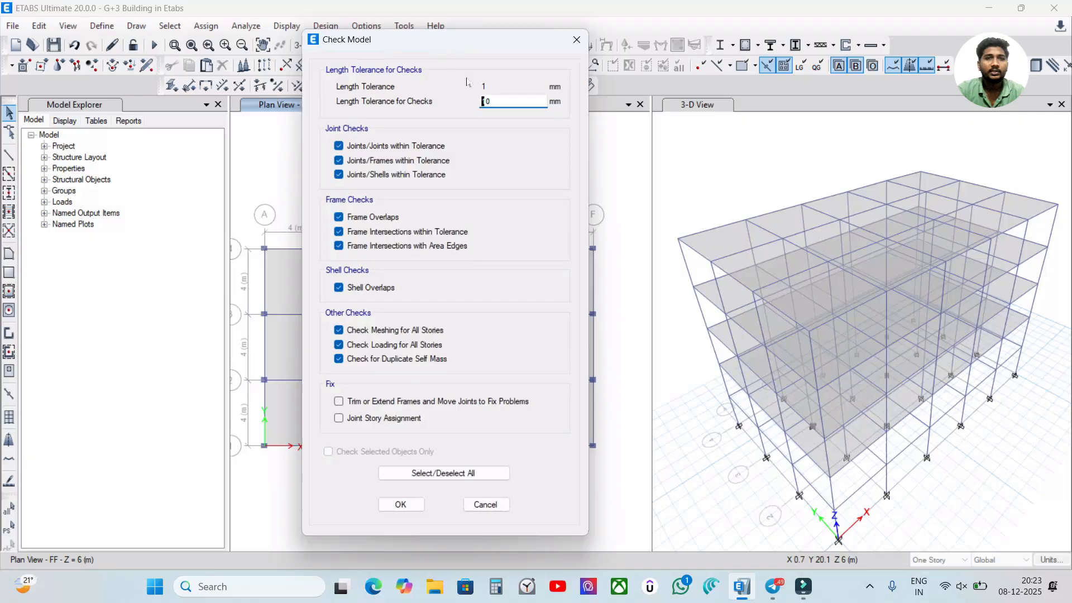
left_click_drag(506, 102, 410, 102)
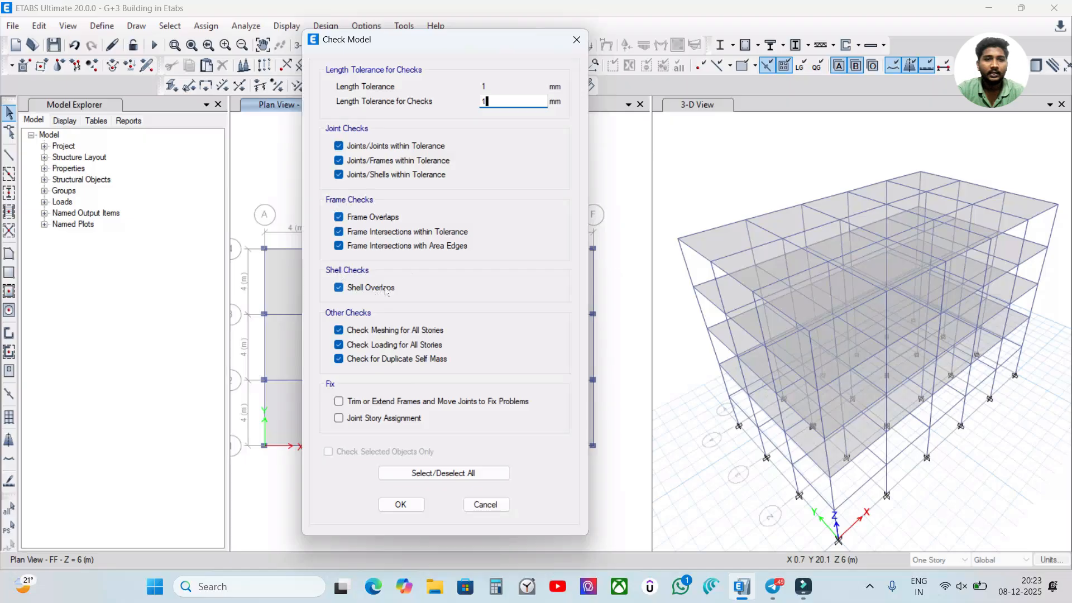
Enable all checks plus the trim/extend frames and joint story assignment fixes, and run the model check.
left_click(411, 473)
left_click(411, 472)
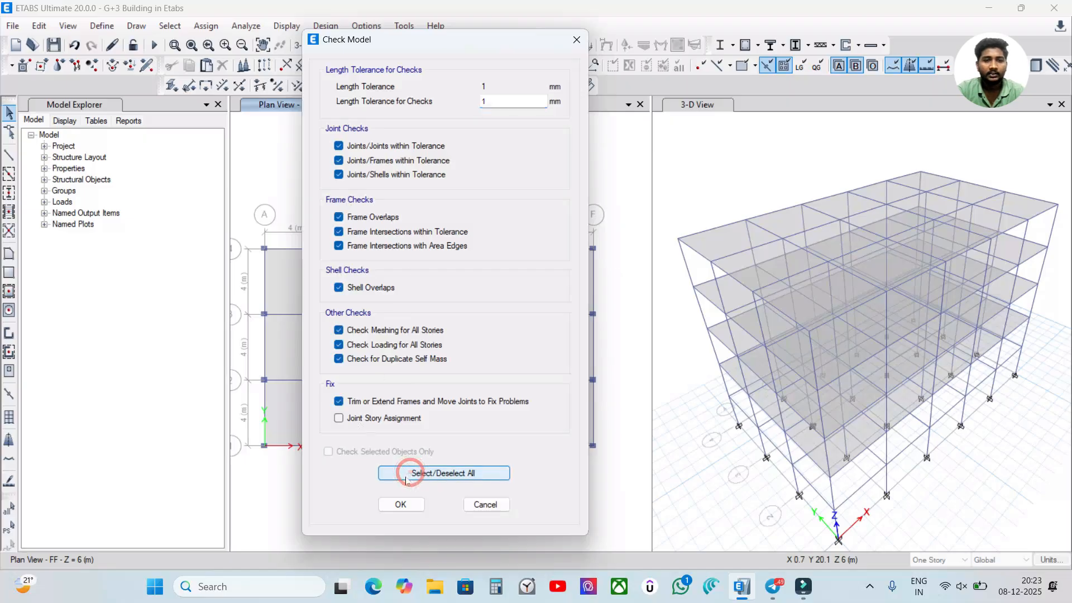
left_click(344, 420)
left_click(401, 504)
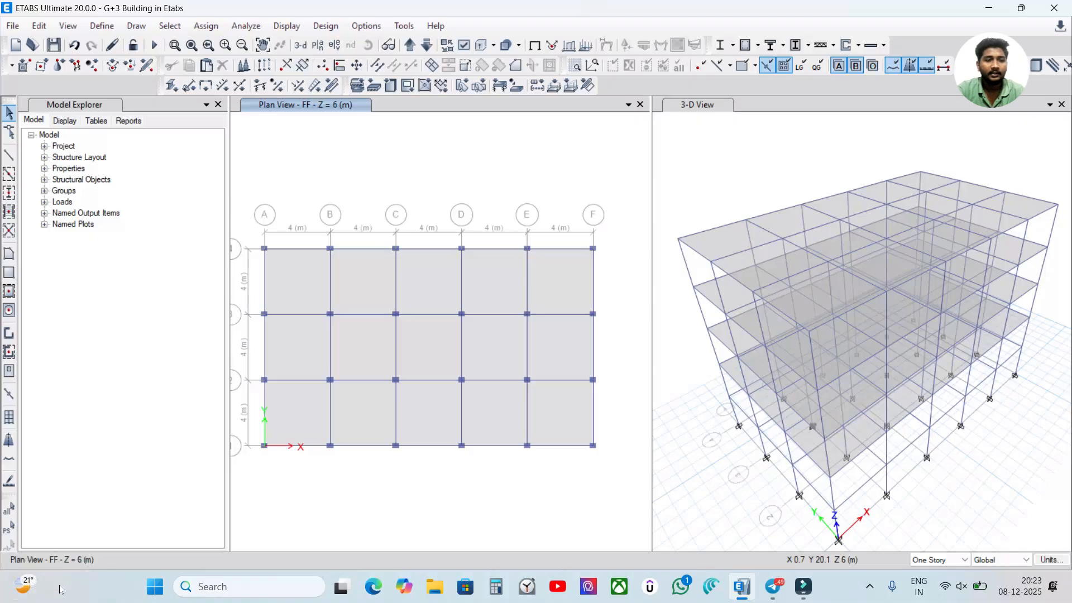
left_click_drag(496, 116, 469, 135)
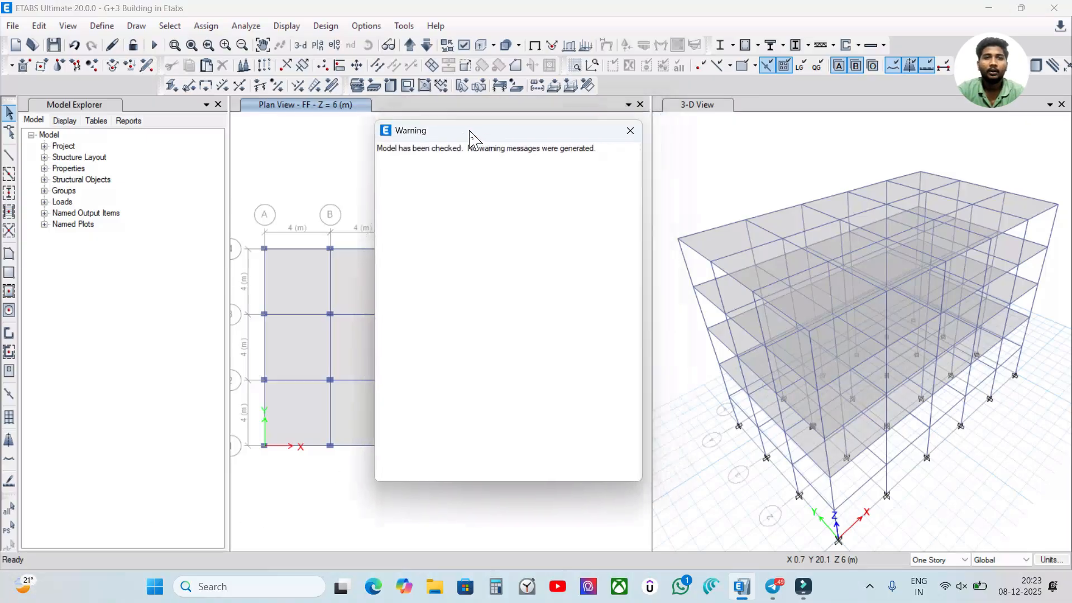
Dismiss the check report, rerun the model check with all check and fix options selected, and close the new report.
left_click_drag(383, 148, 509, 142)
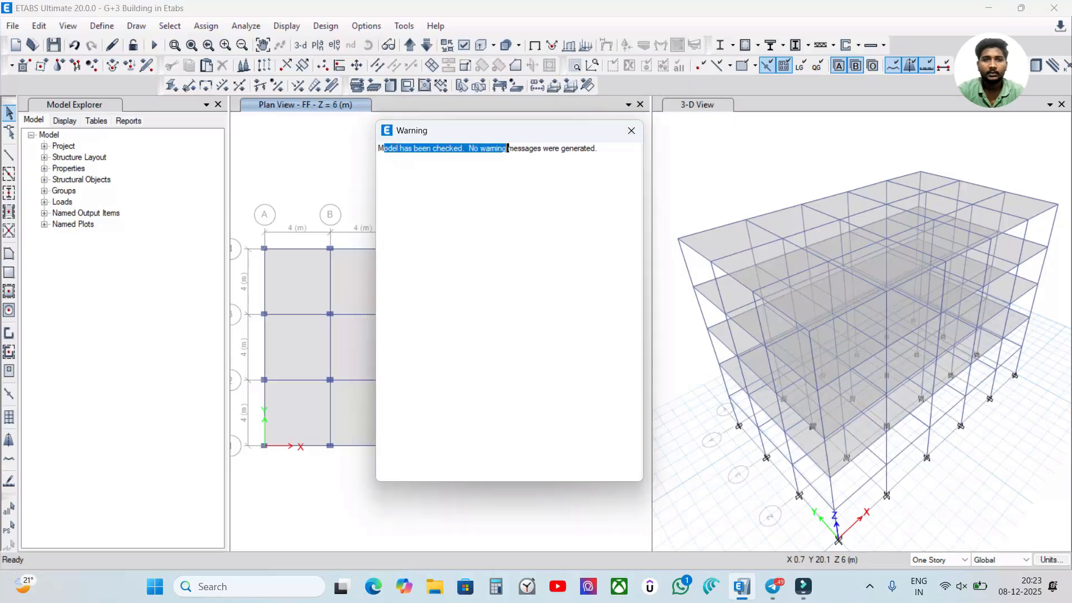
left_click(629, 137)
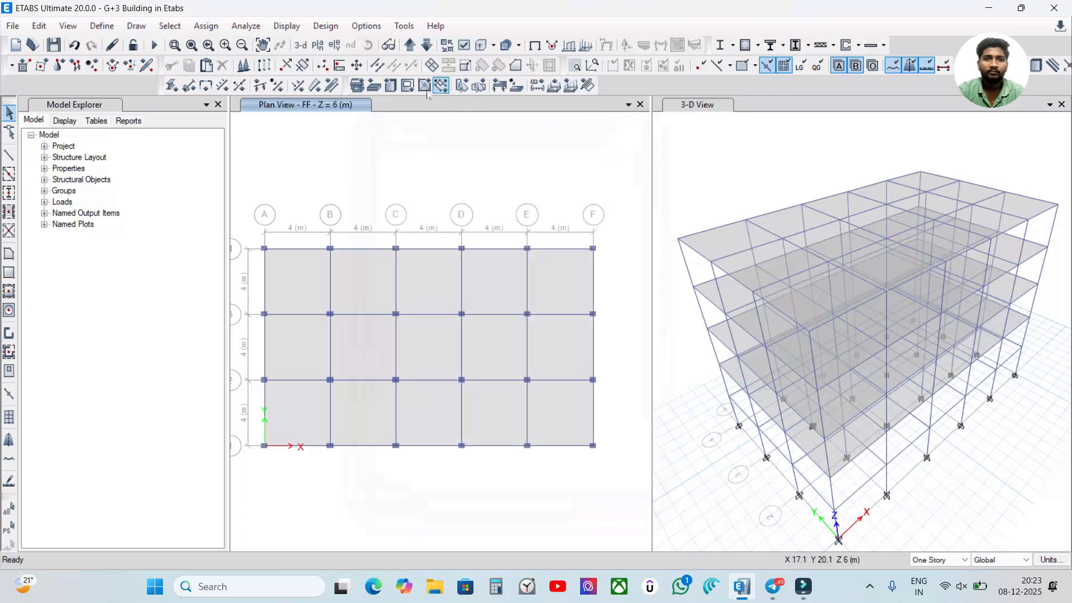
left_click(237, 26)
left_click(262, 45)
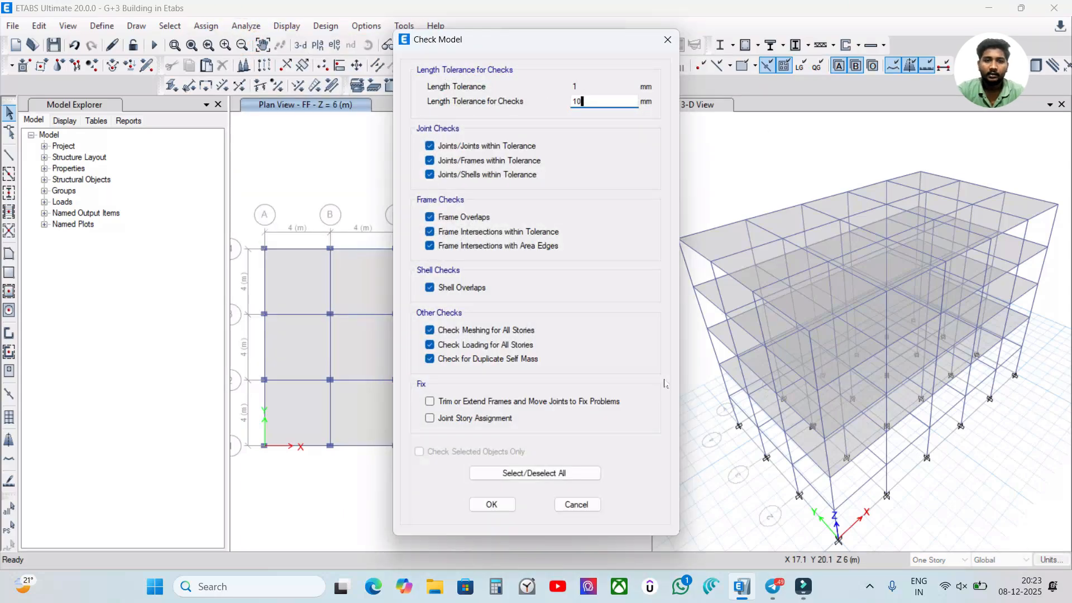
left_click(518, 473)
left_click(475, 504)
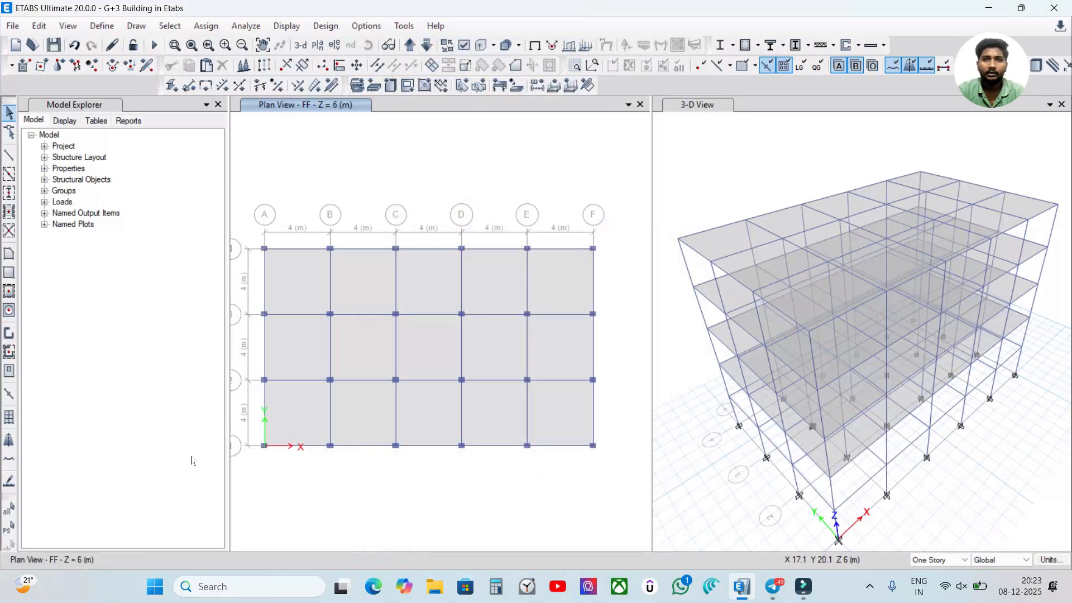
left_click(467, 111)
left_click_drag(467, 111, 425, 134)
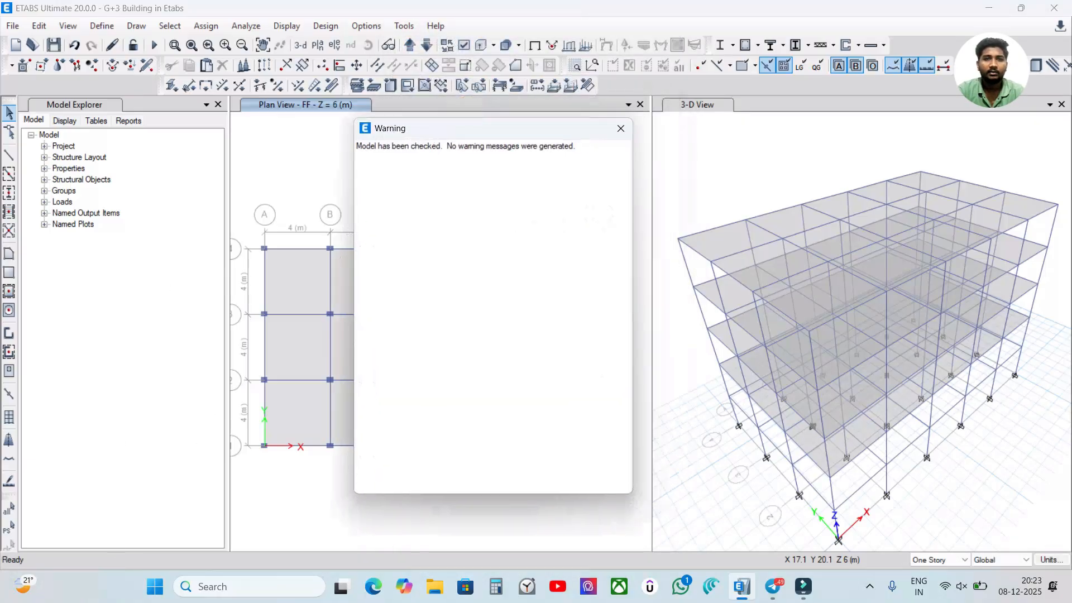
left_click(621, 128)
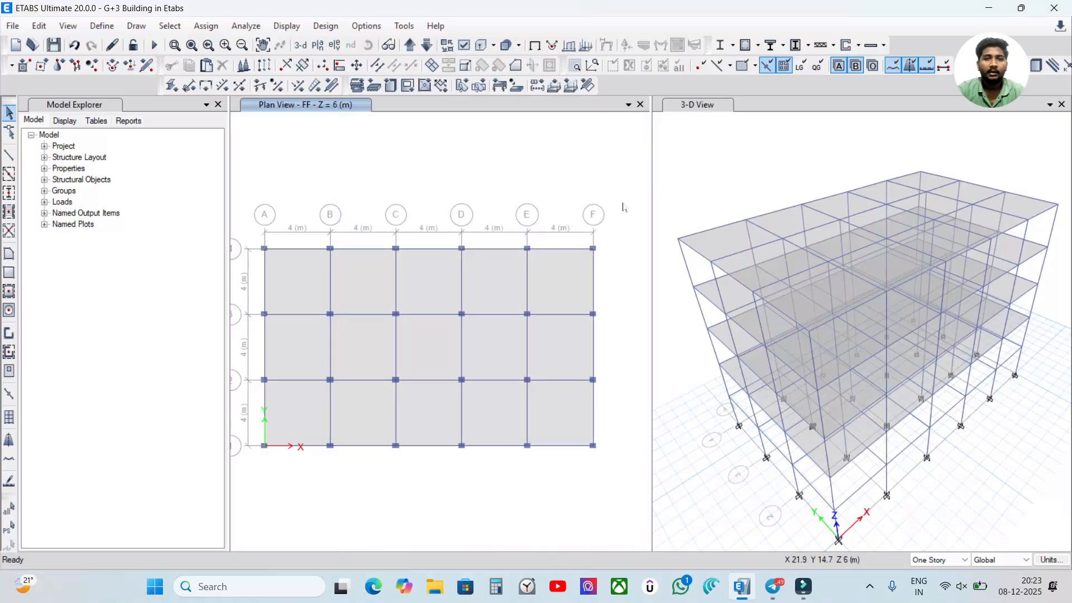
middle_click_drag(432, 264, 474, 273)
middle_click_drag(479, 207, 463, 201)
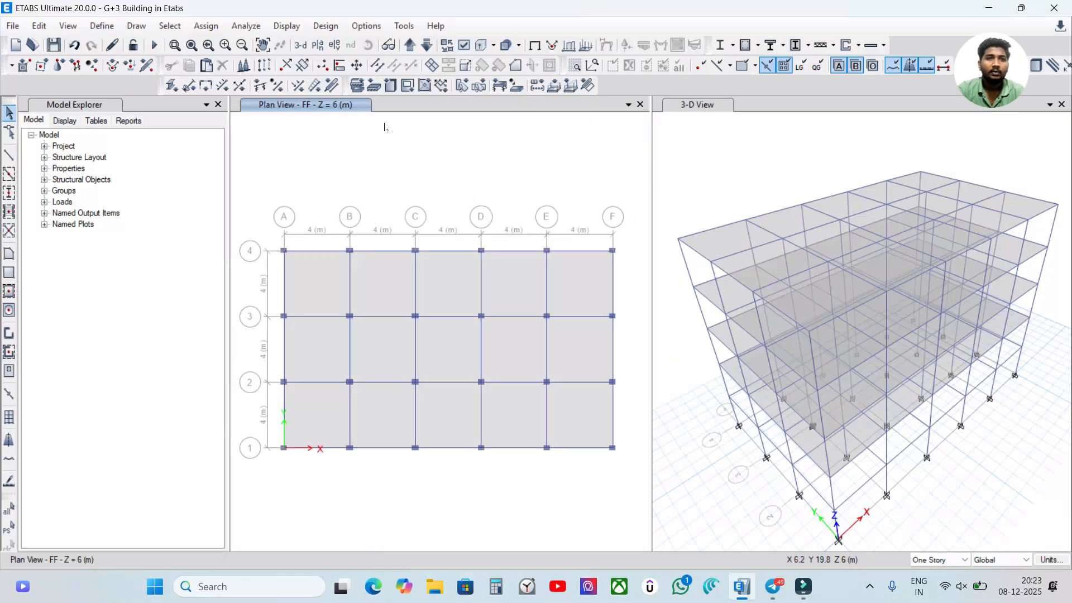
left_click(245, 25)
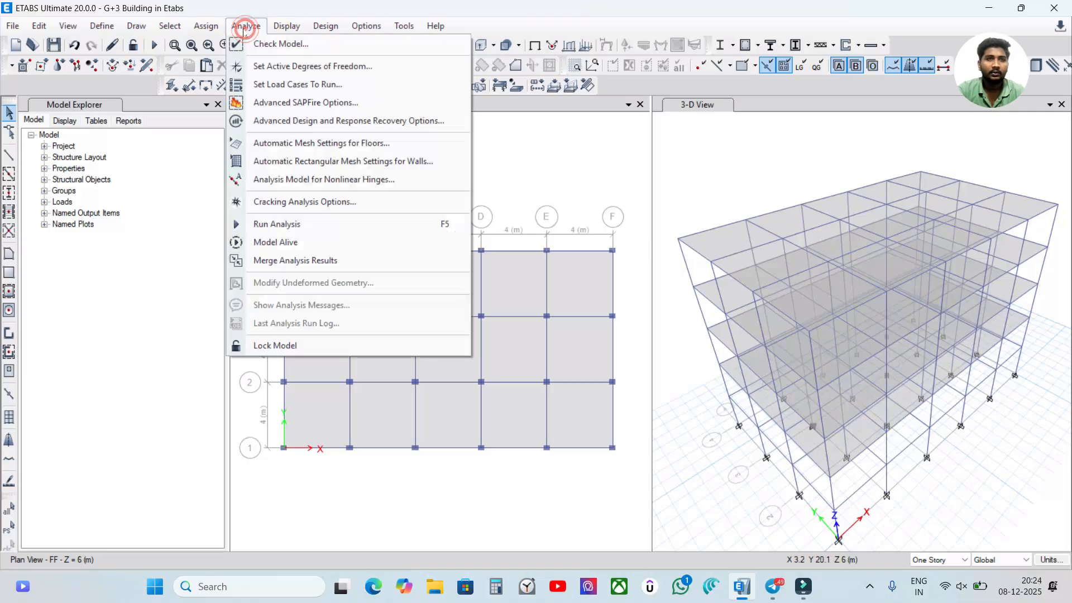
left_click(245, 26)
left_click(250, 26)
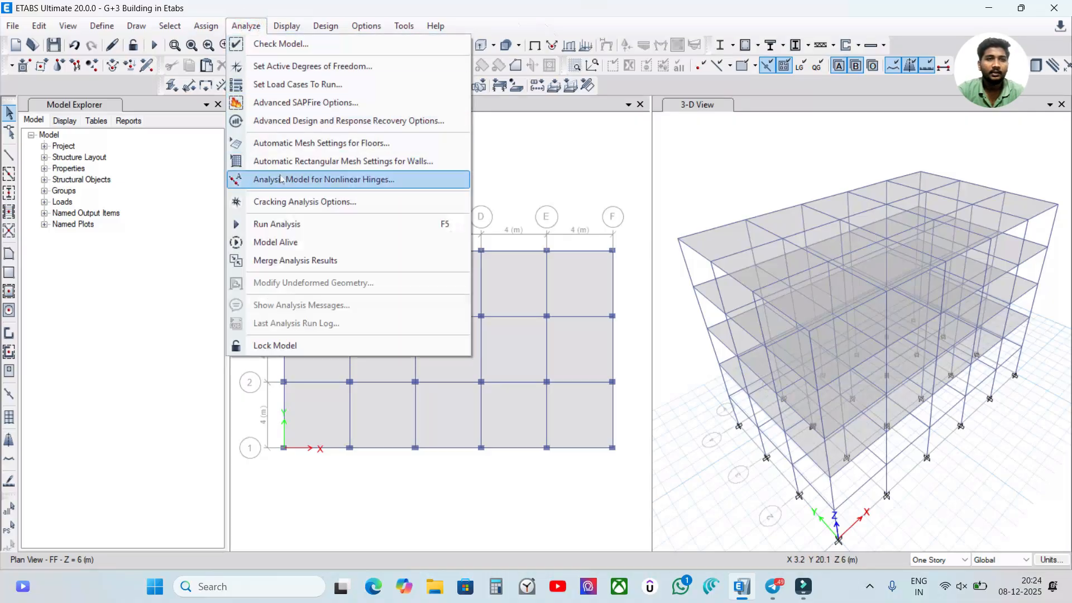
mouse_move(102, 26)
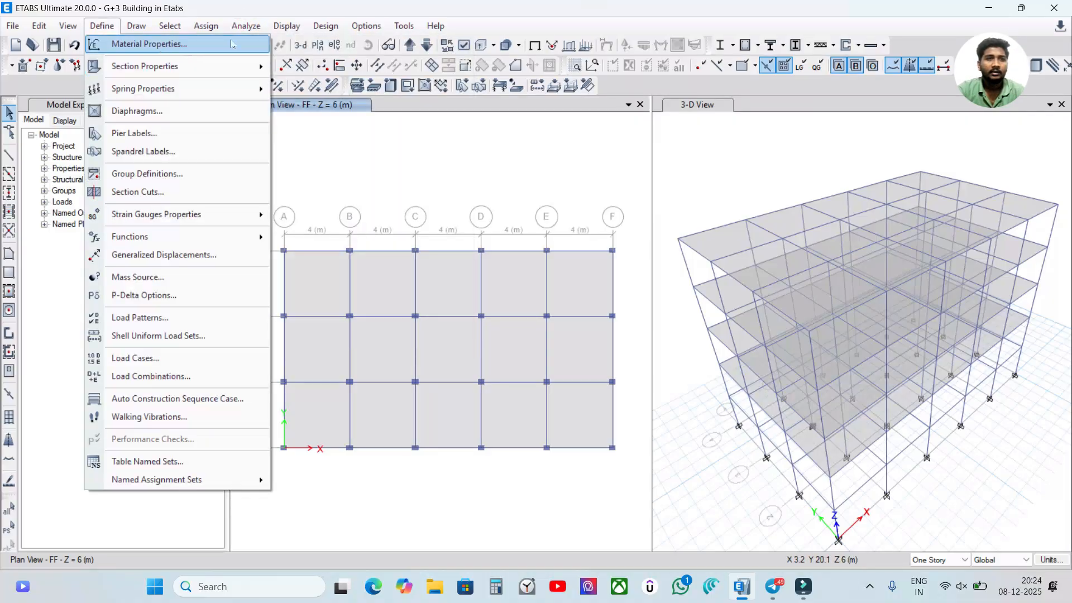
left_click(384, 96)
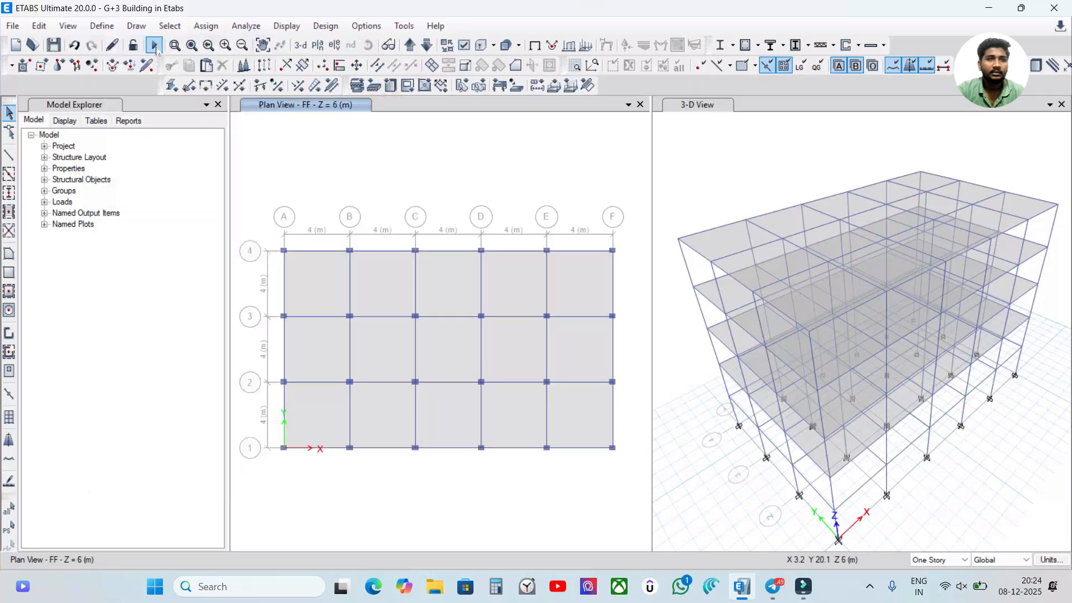
Run the analysis of the building model.
left_click(249, 27)
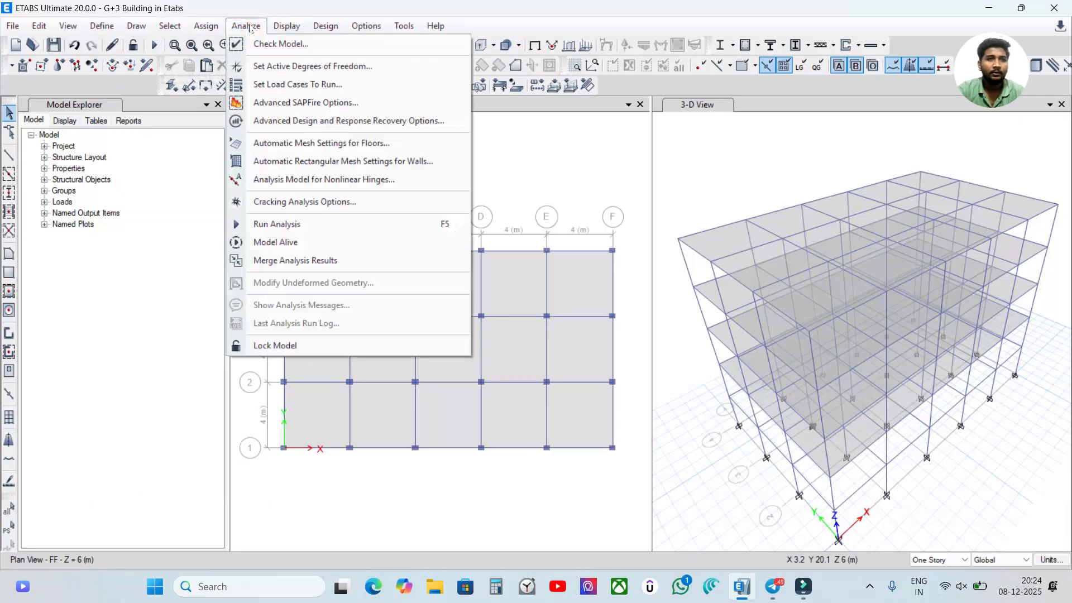
left_click(277, 224)
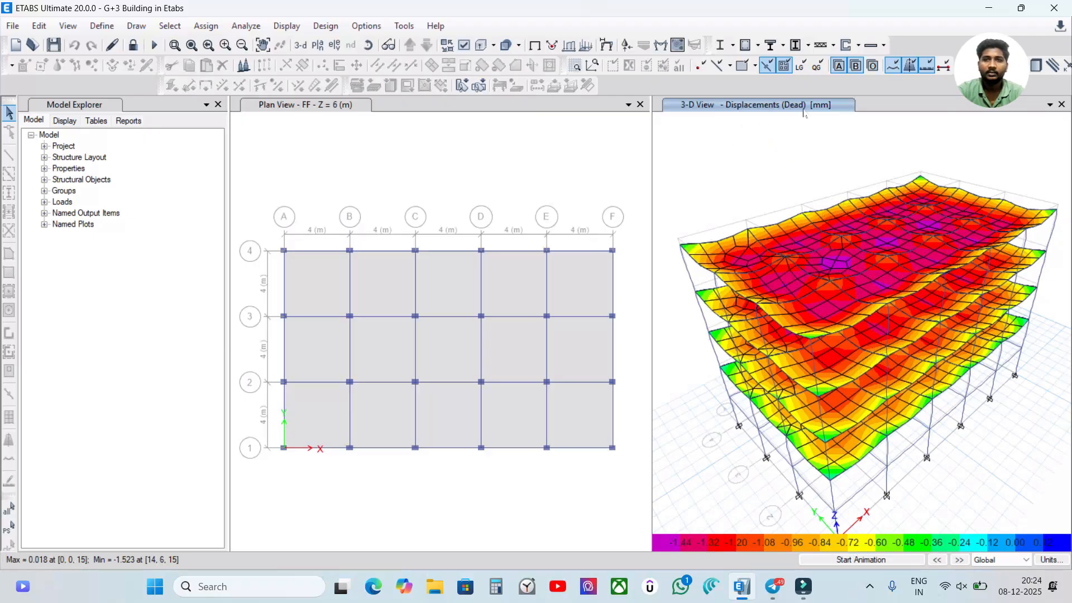
Play and stop the deformed shape animation for the Dead case, then examine its displacement contours on the floors.
left_click(877, 561)
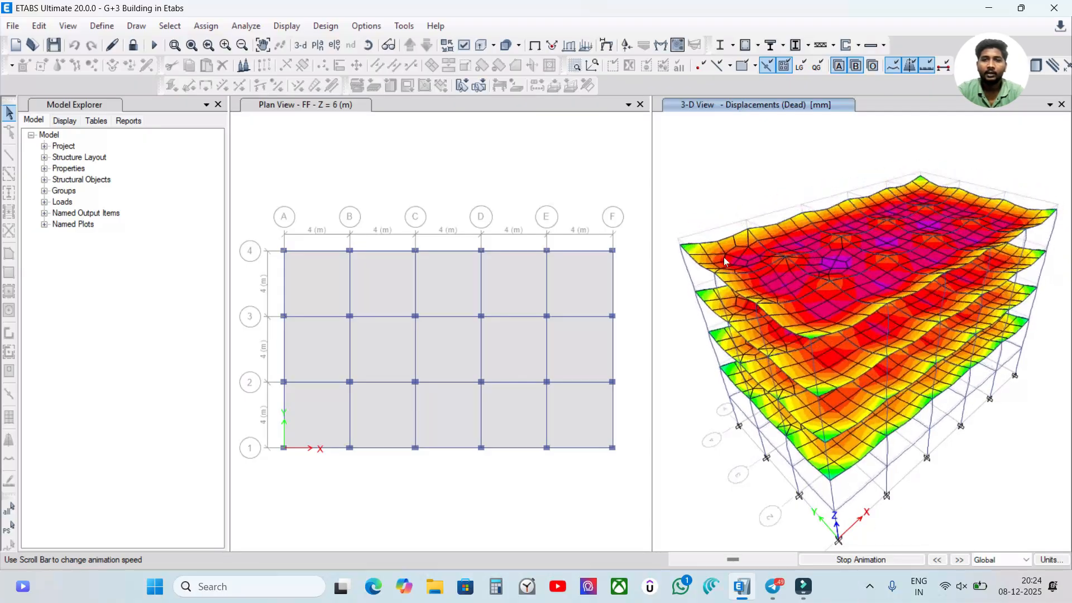
left_click(856, 560)
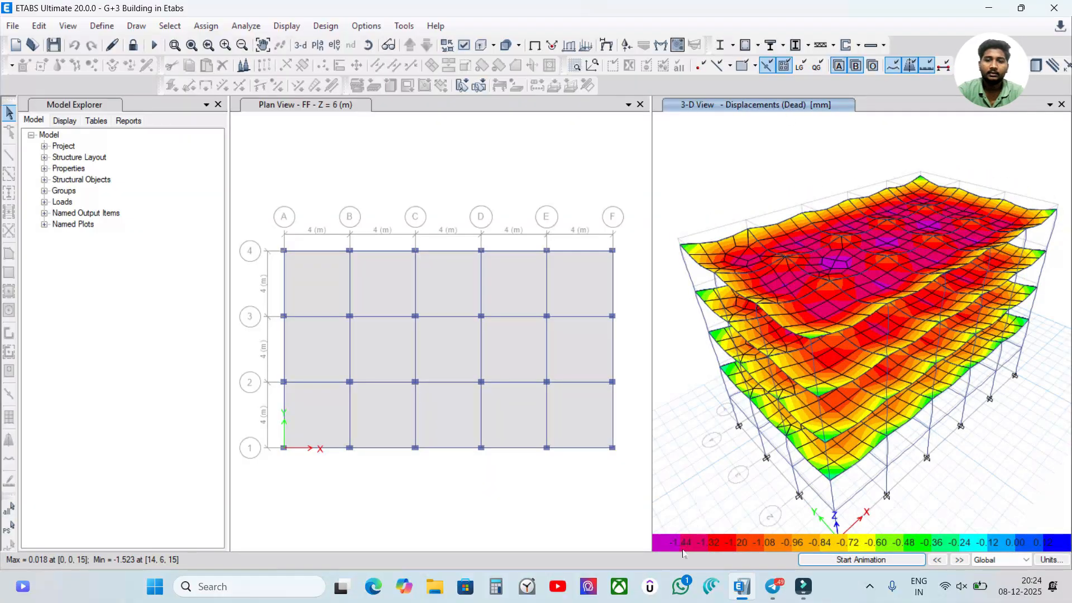
left_click(1048, 406)
left_click(903, 142)
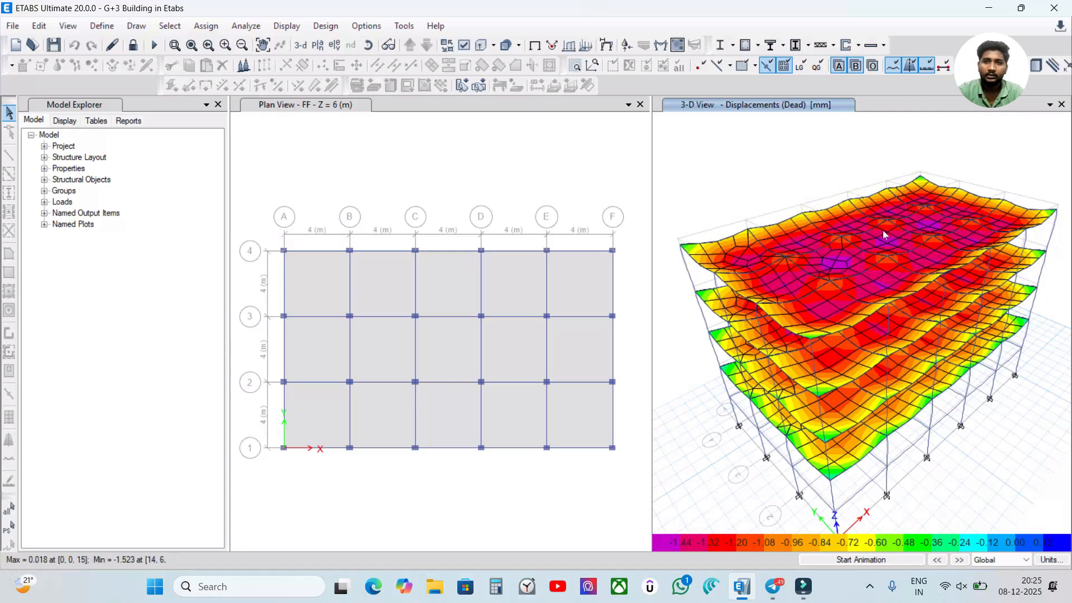
mouse_move(889, 329)
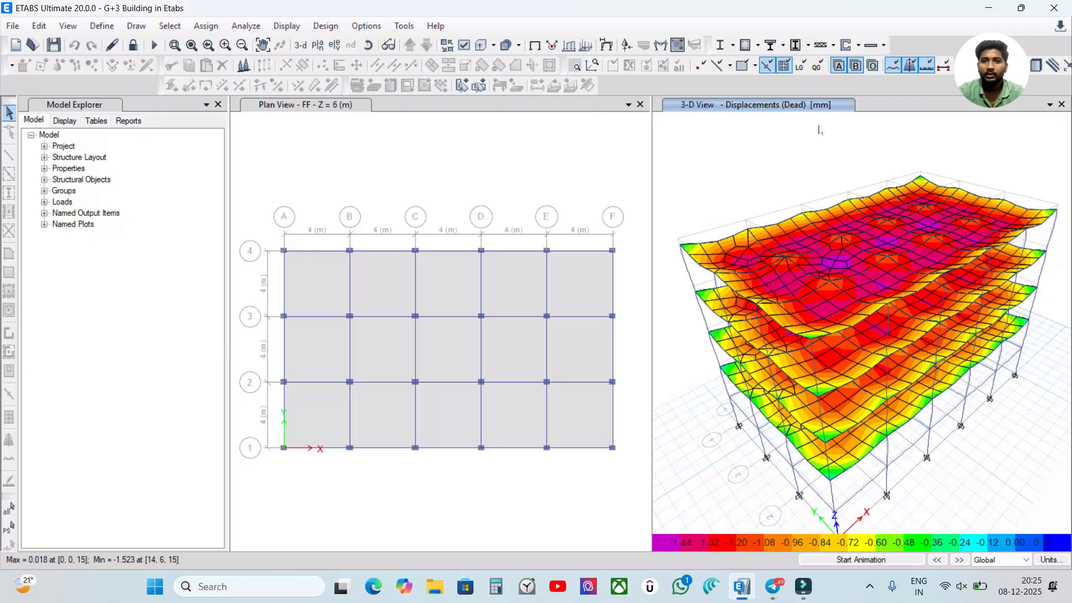
Step through the displacement results for the Live, EQx and EQy cases in 3-D, then return to the undeformed shape.
left_click(959, 560)
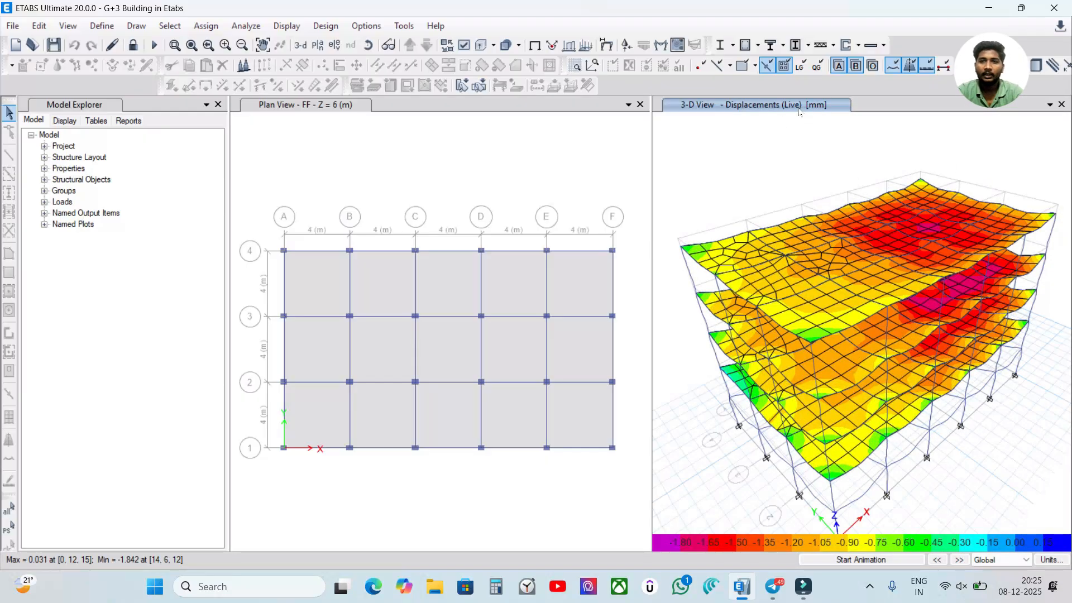
left_click(959, 560)
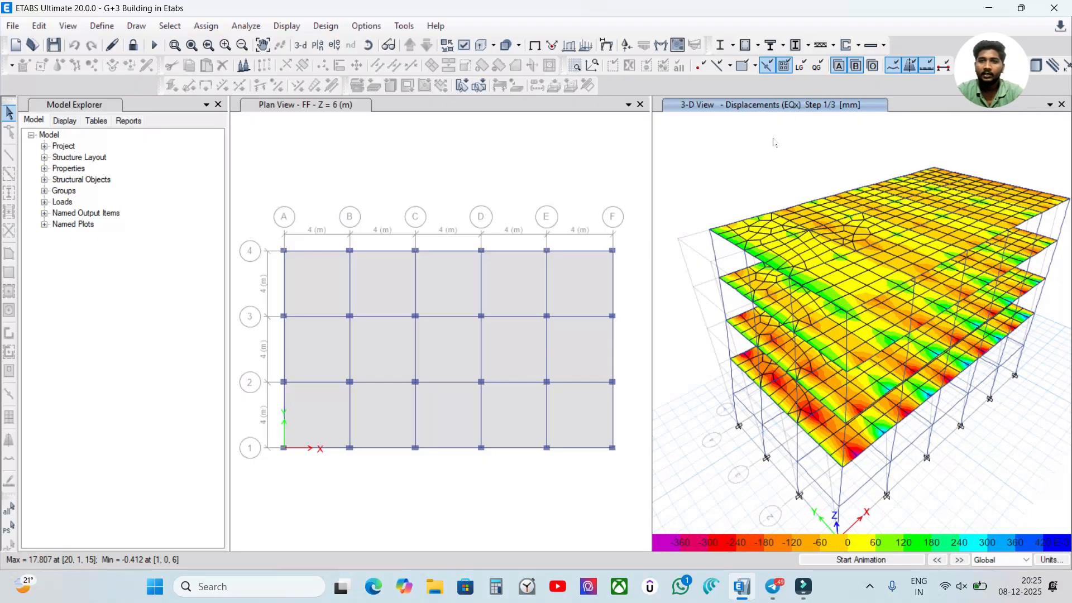
left_click(960, 560)
left_click(960, 560)
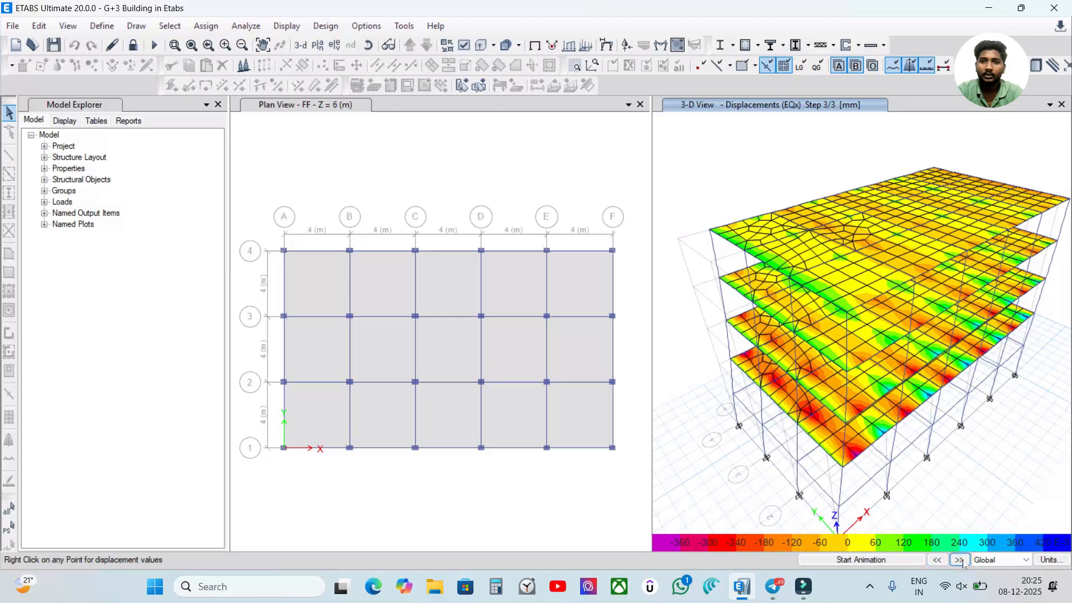
left_click(960, 561)
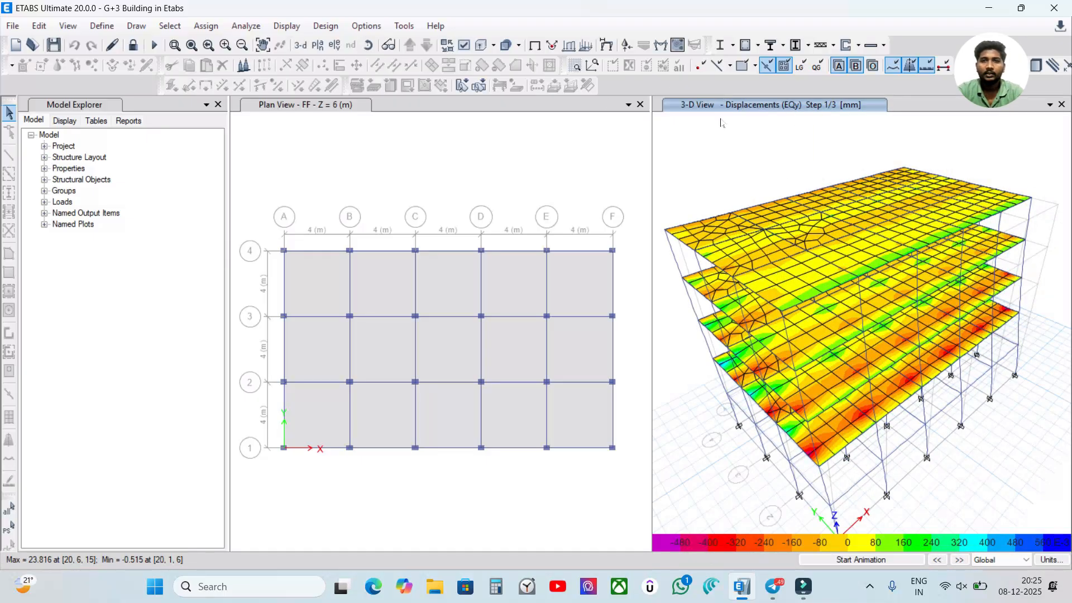
left_click(535, 46)
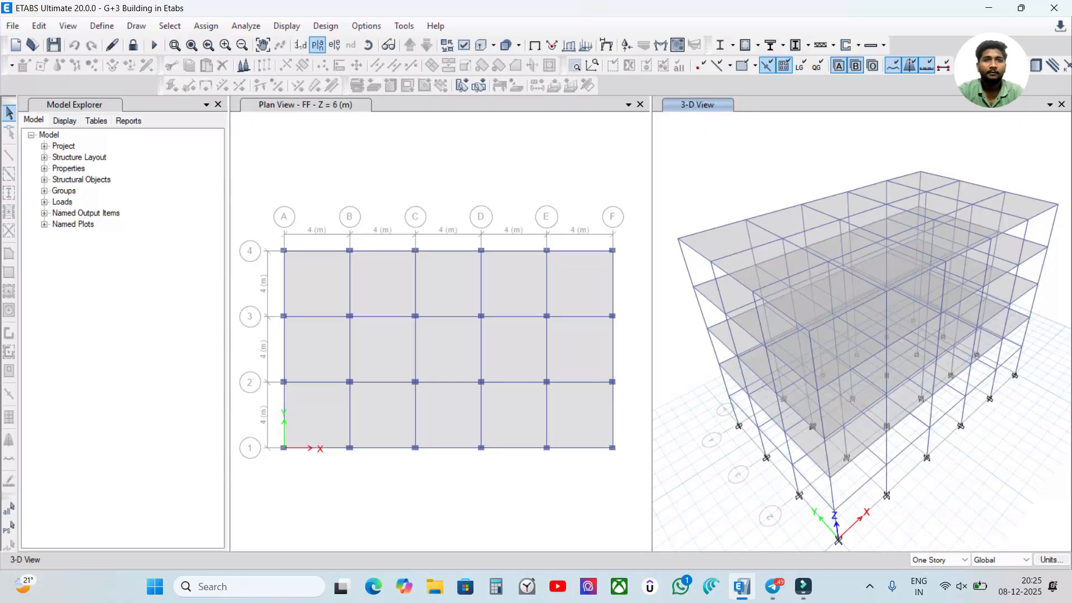
Look over the member force diagram options for the DL+LL combination and close them without applying.
left_click(246, 26)
left_click(246, 26)
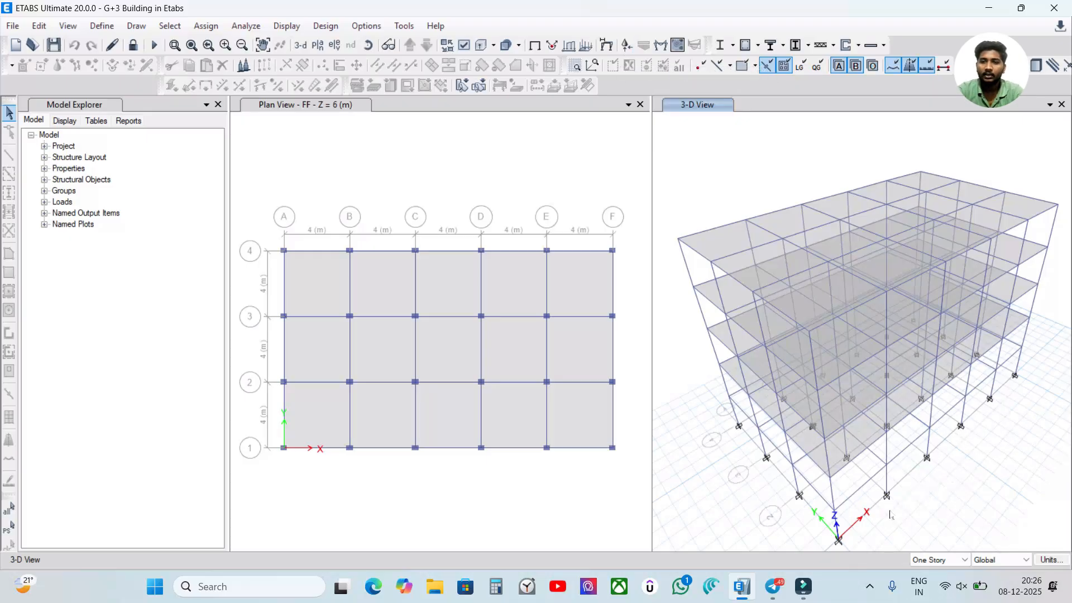
left_click(660, 45)
left_click_drag(369, 89, 476, 86)
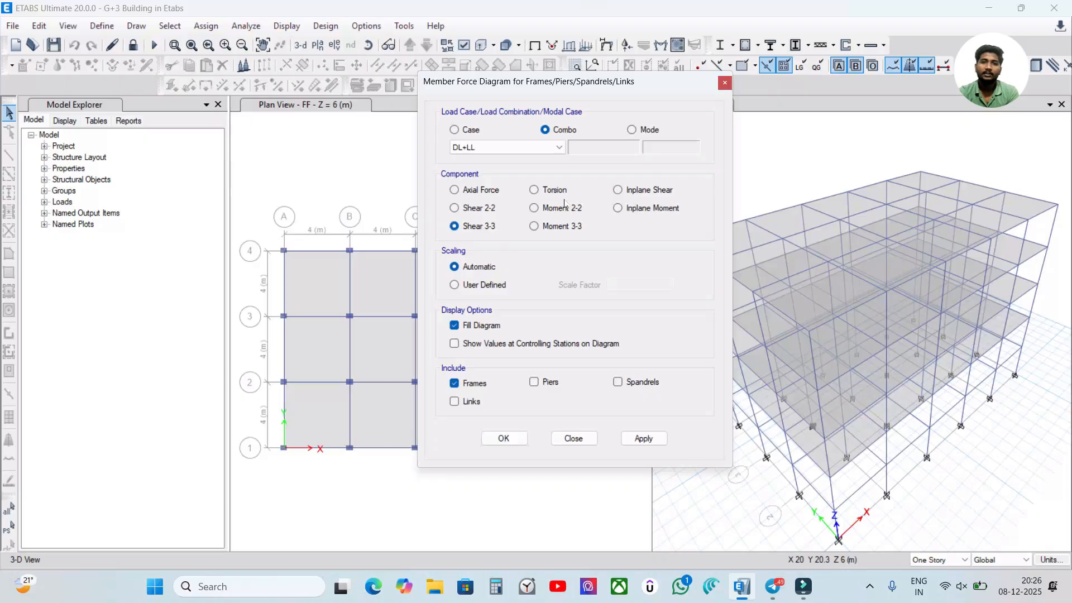
left_click(725, 82)
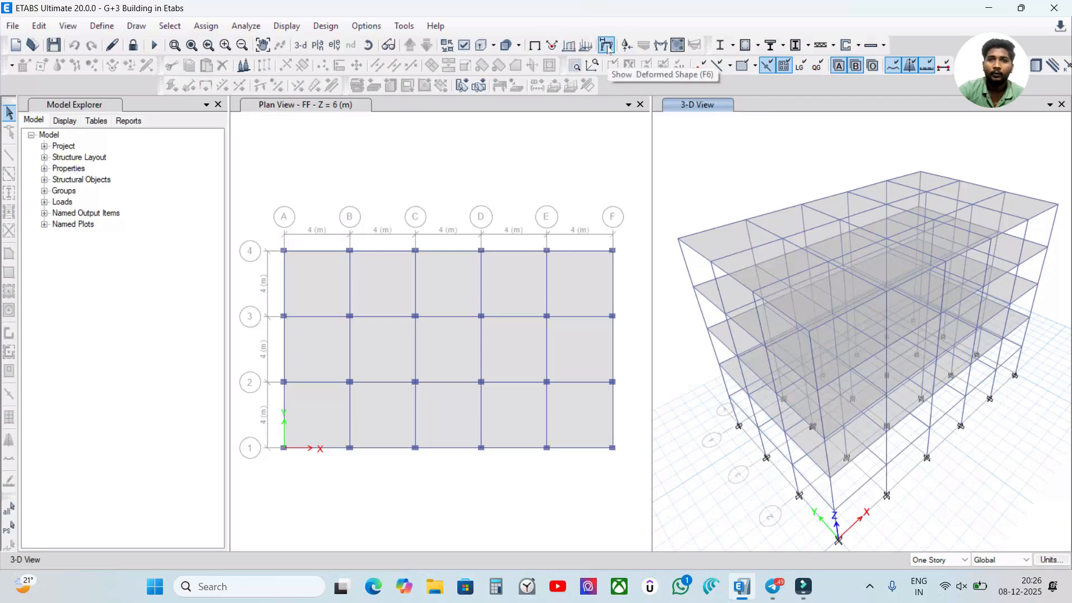
left_click(286, 26)
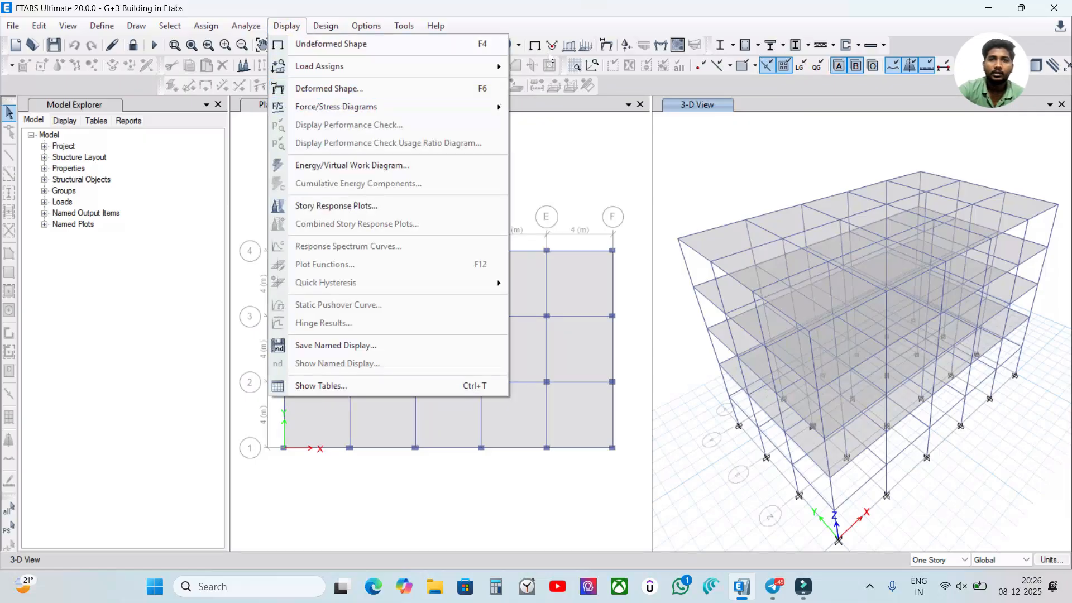
left_click(823, 88)
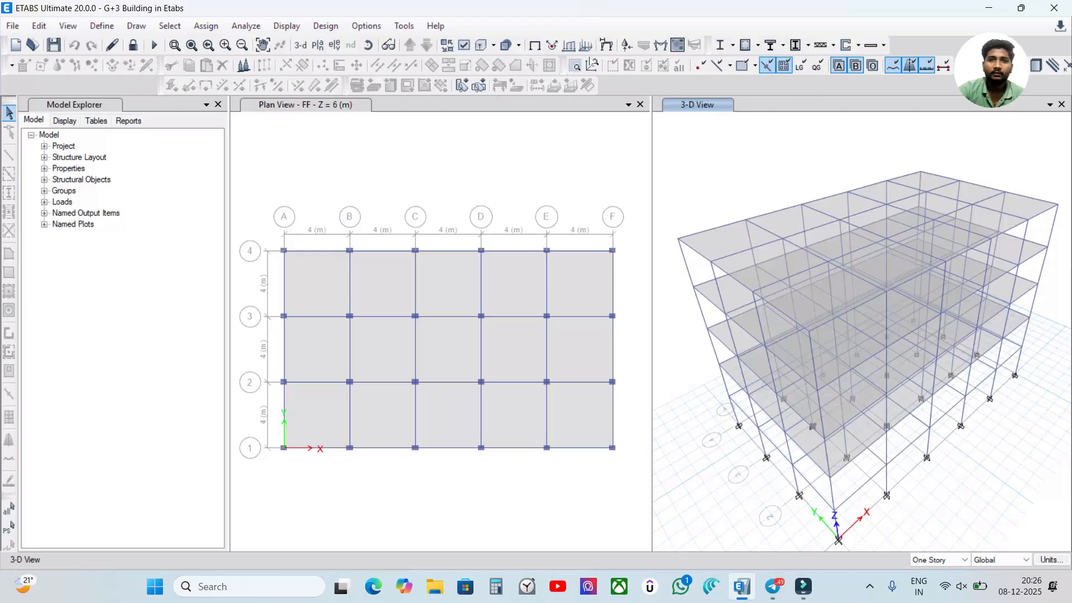
right_click(875, 85)
left_click(894, 181)
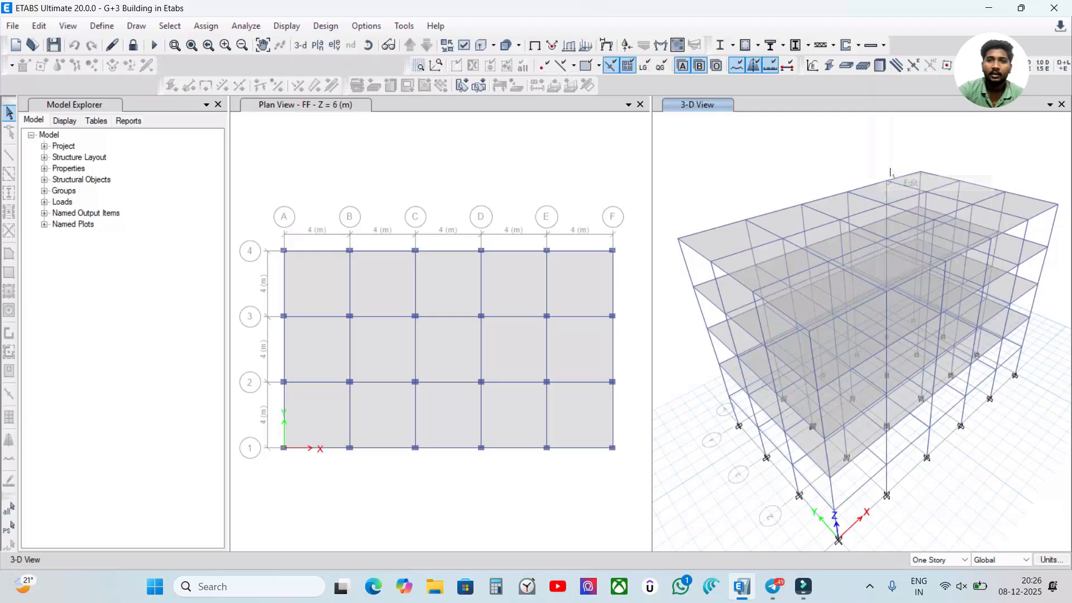
right_click(850, 94)
left_click(889, 192)
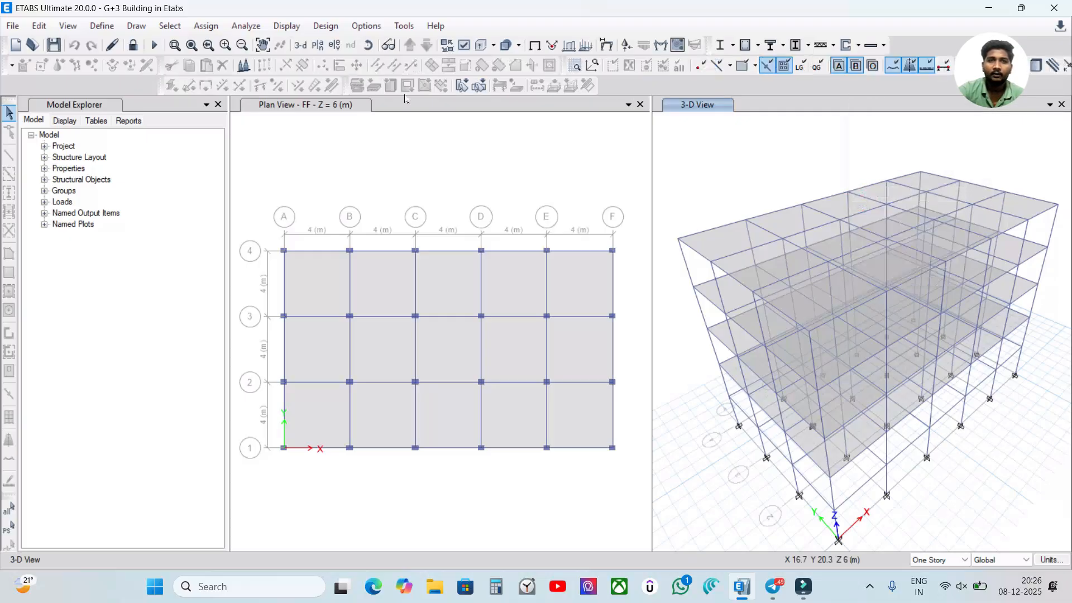
right_click(772, 84)
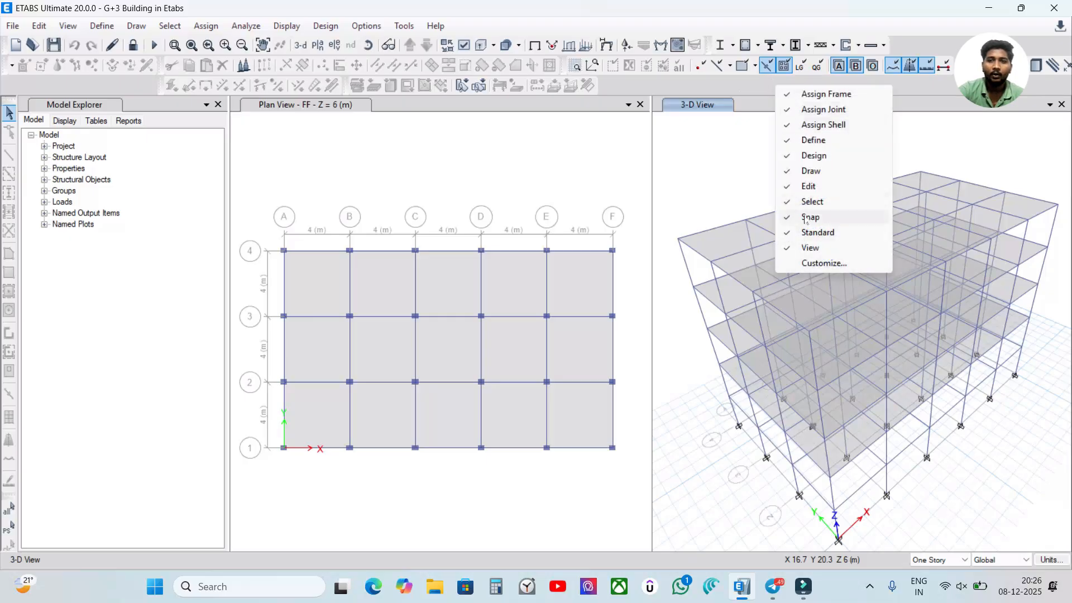
left_click(692, 106)
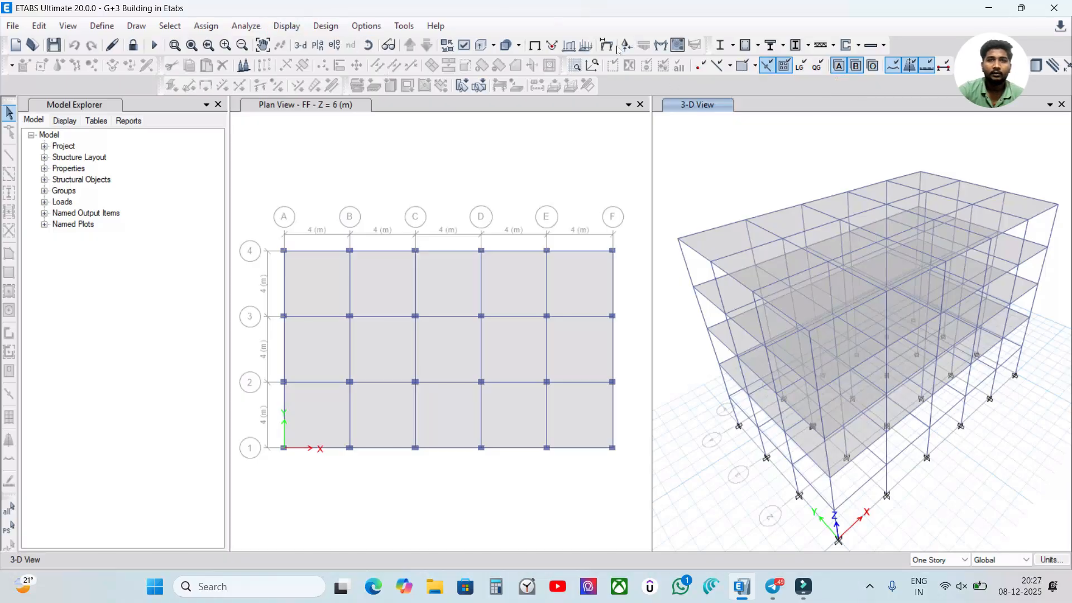
Set the deformed shape display to use the DL+LL load combination.
left_click(607, 47)
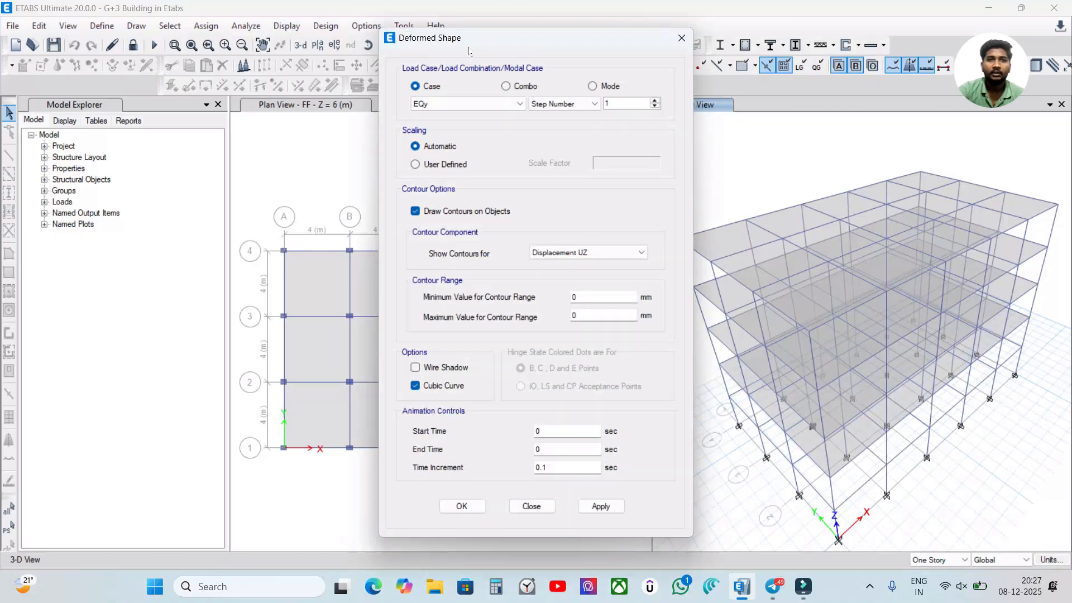
left_click(516, 87)
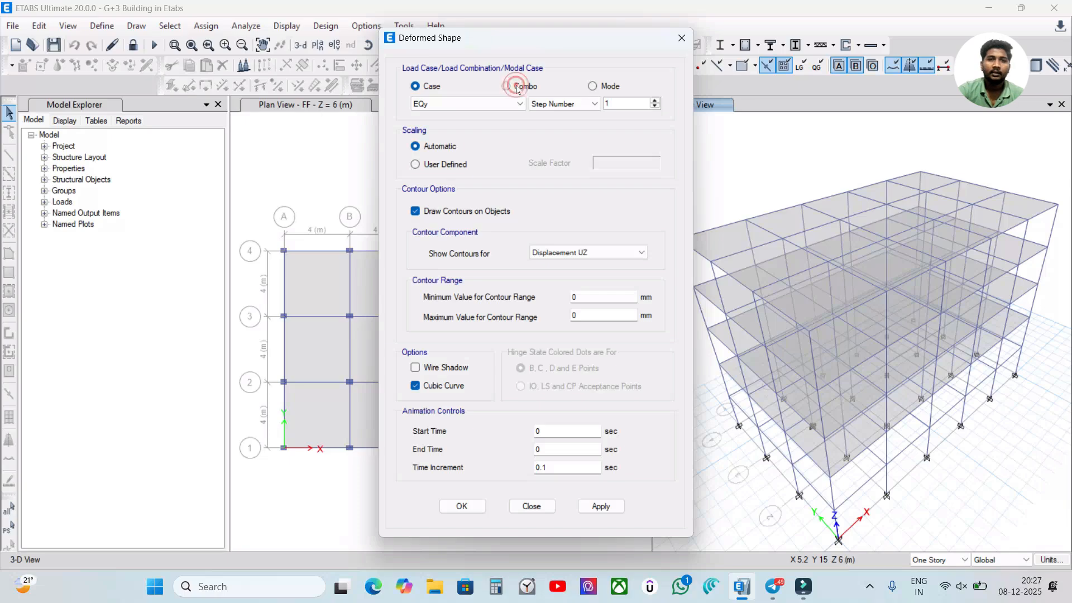
left_click(503, 104)
left_click(478, 132)
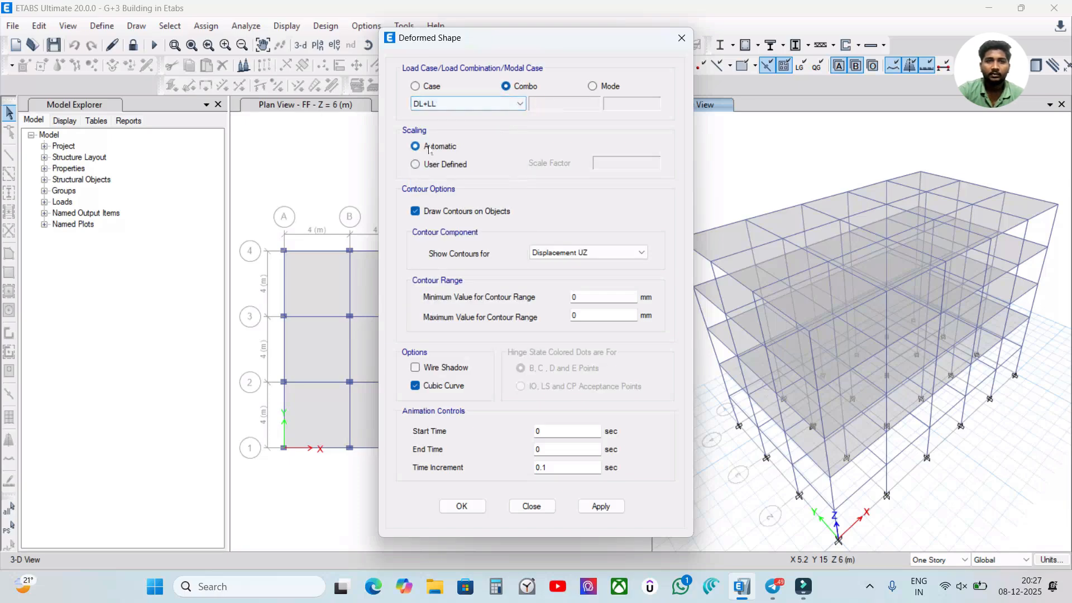
left_click(414, 86)
left_click(514, 86)
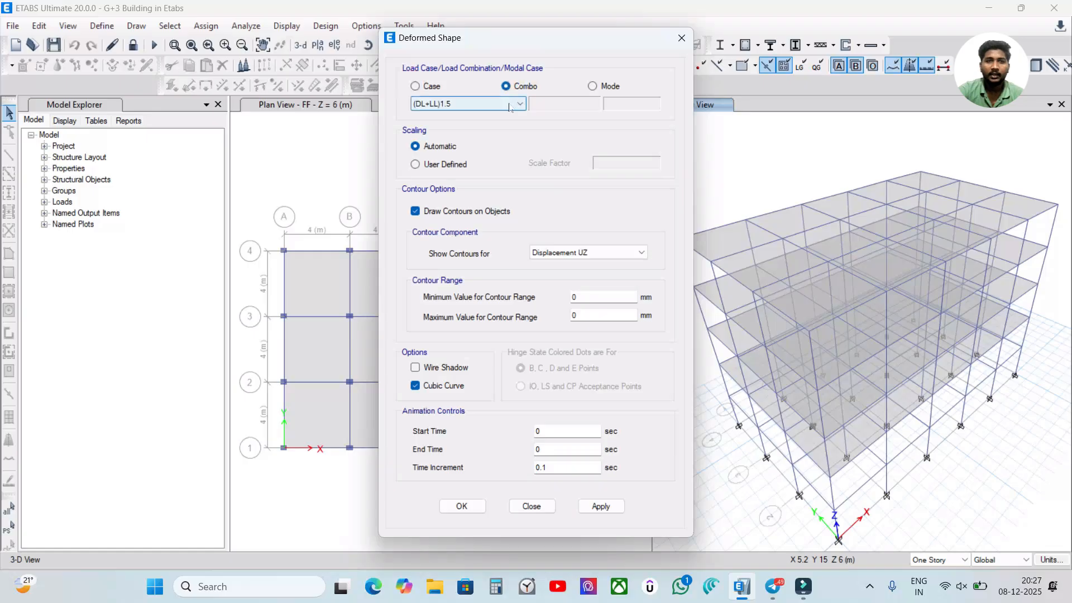
left_click(518, 104)
left_click(464, 131)
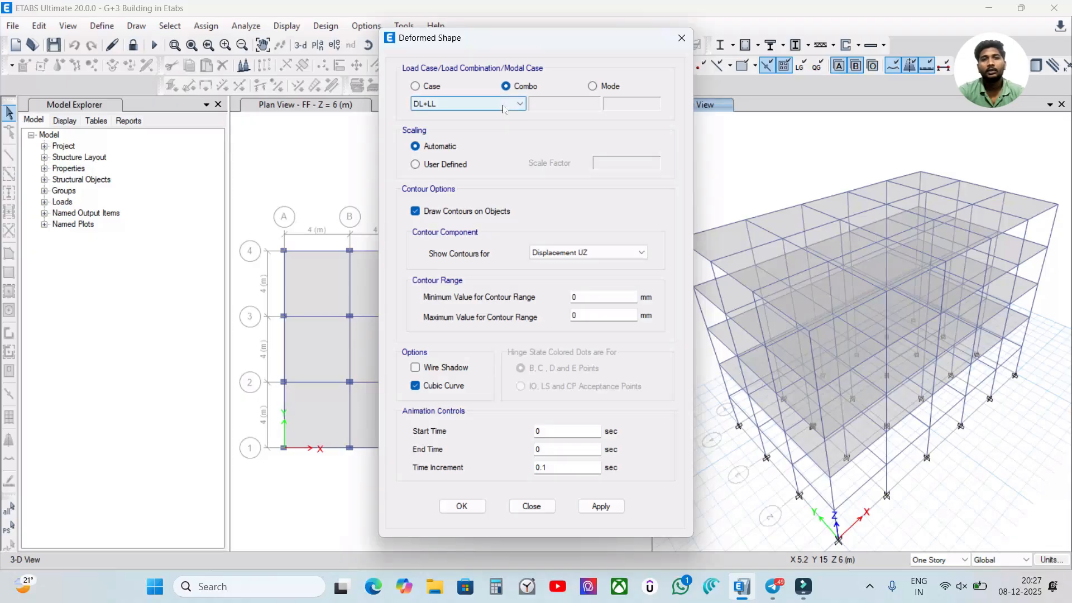
left_click(565, 114)
left_click(414, 130)
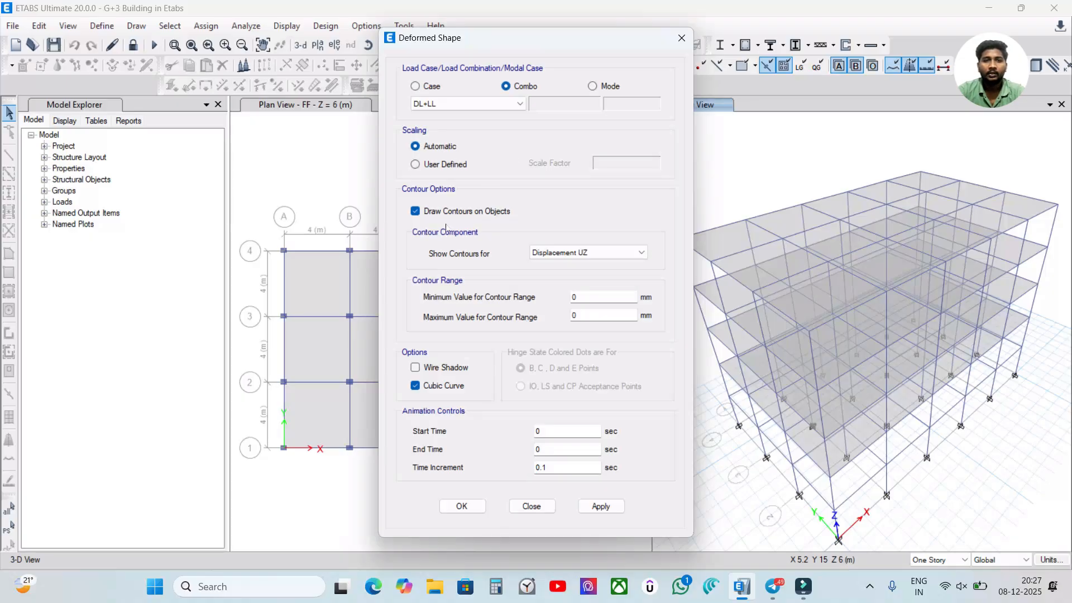
Display the deformed shape in 3-D with Displacement UZ contours drawn on objects, keeping the contour range at 0 to 0 mm.
left_click(424, 212)
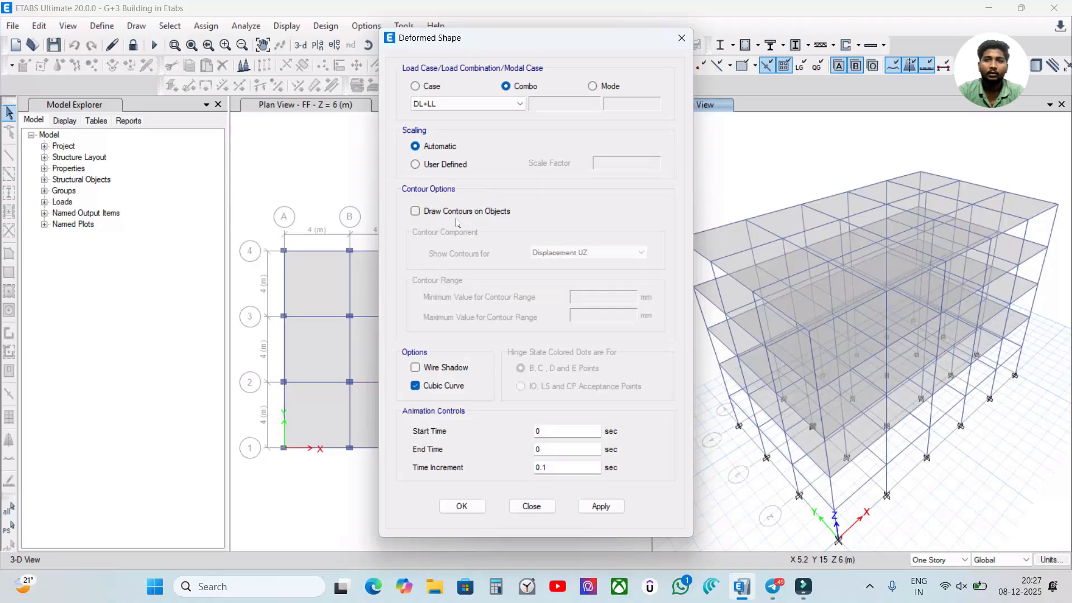
left_click(424, 212)
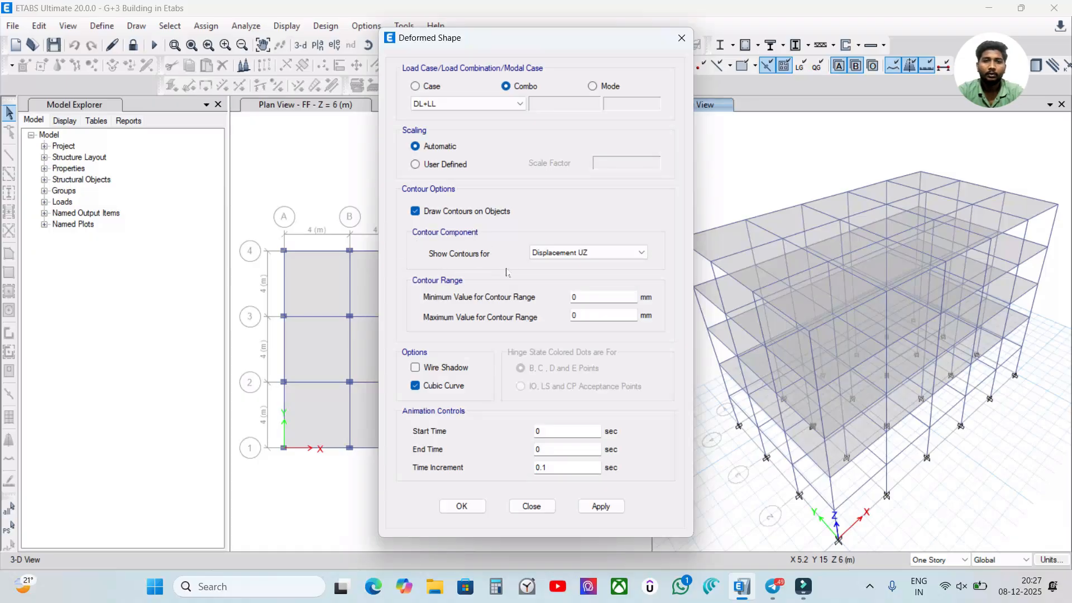
left_click(560, 252)
left_click(568, 281)
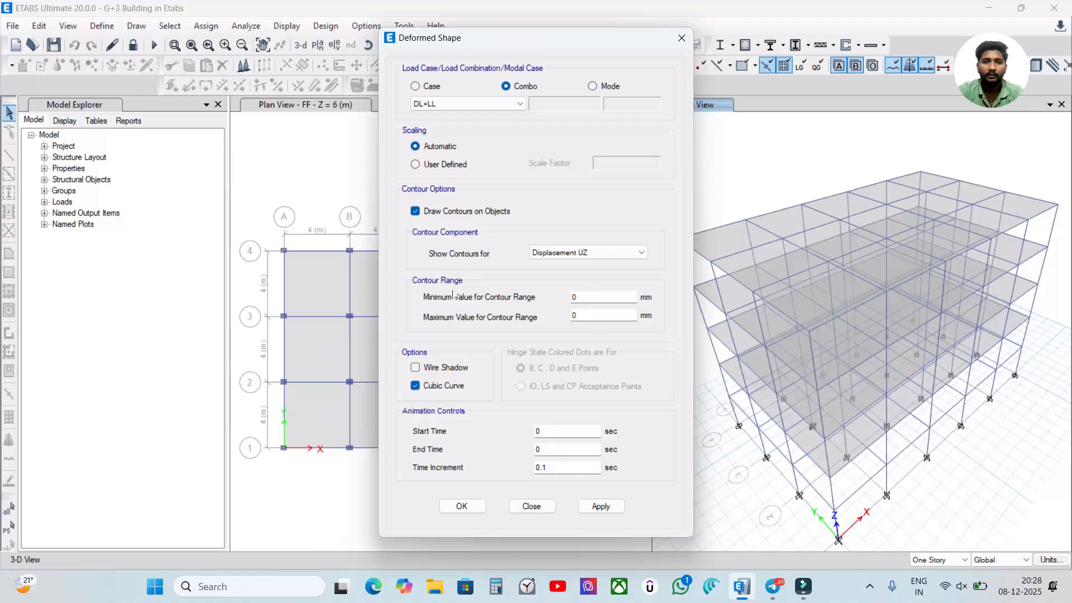
left_click_drag(626, 302, 561, 300)
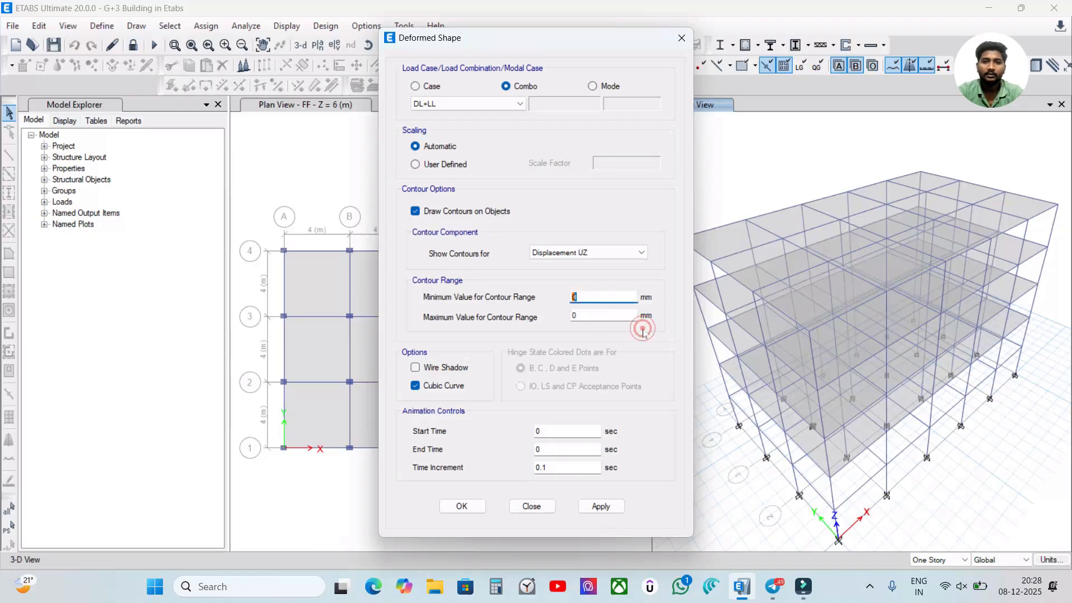
left_click(622, 316)
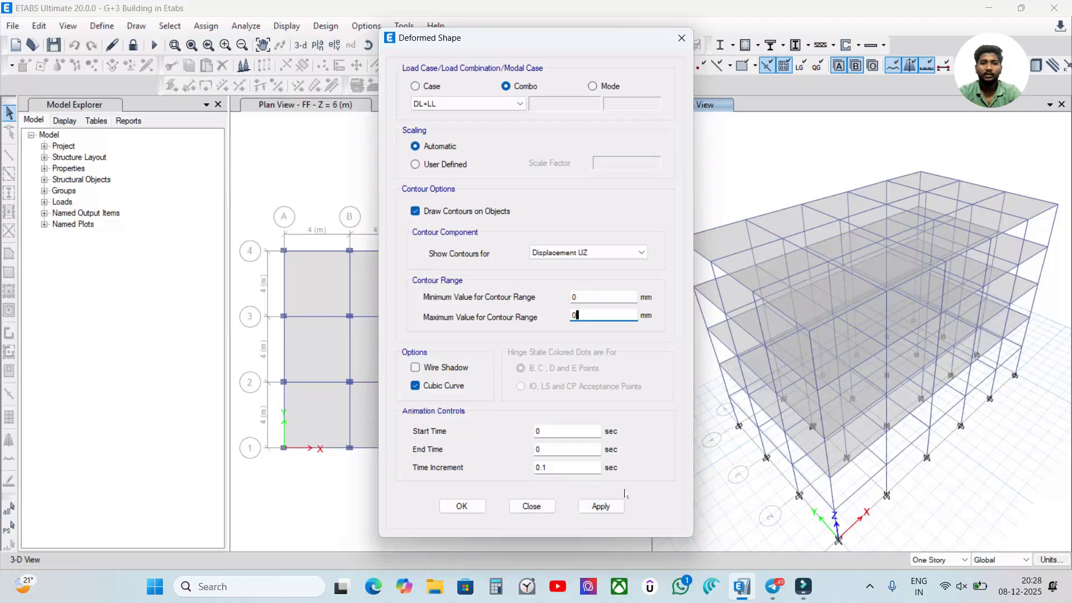
left_click(601, 506)
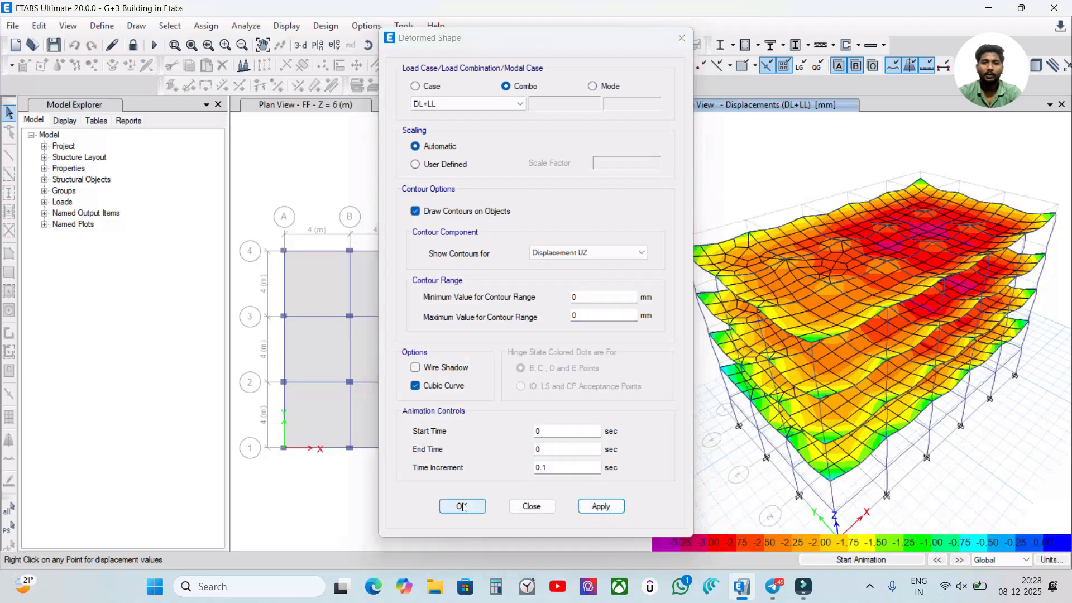
key("Return")
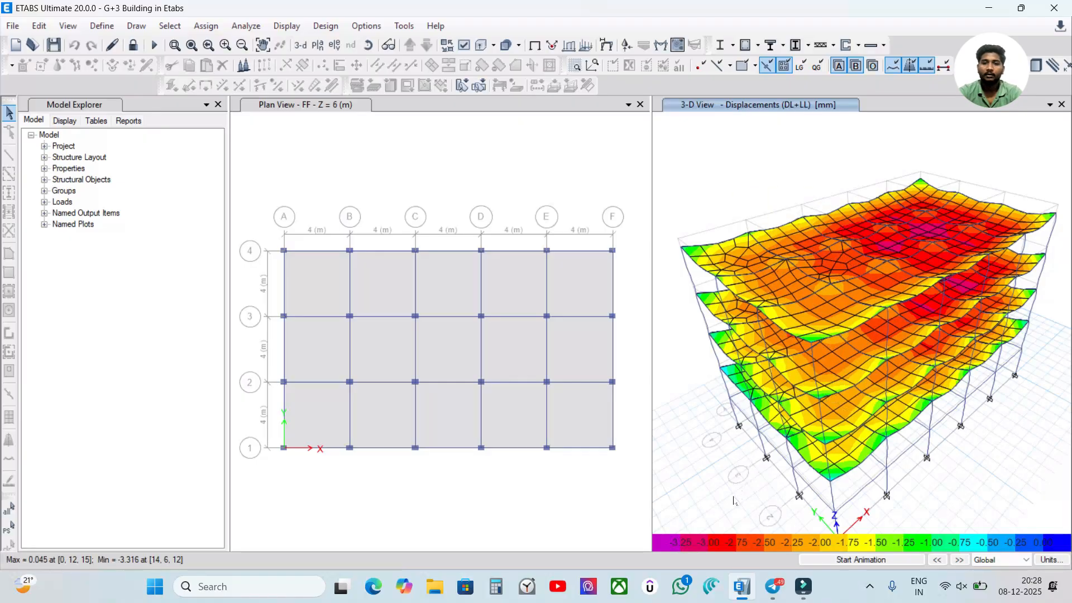
left_click(752, 142)
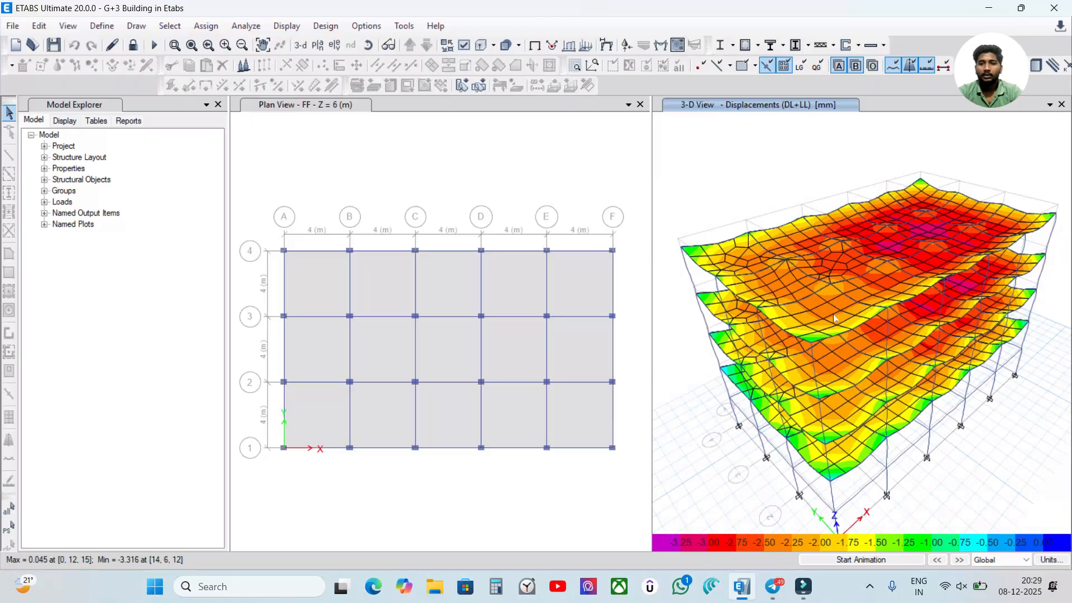
Open the member force diagram settings for frames, piers, spandrels and links, and look over the available force/stress diagram types.
left_click(661, 46)
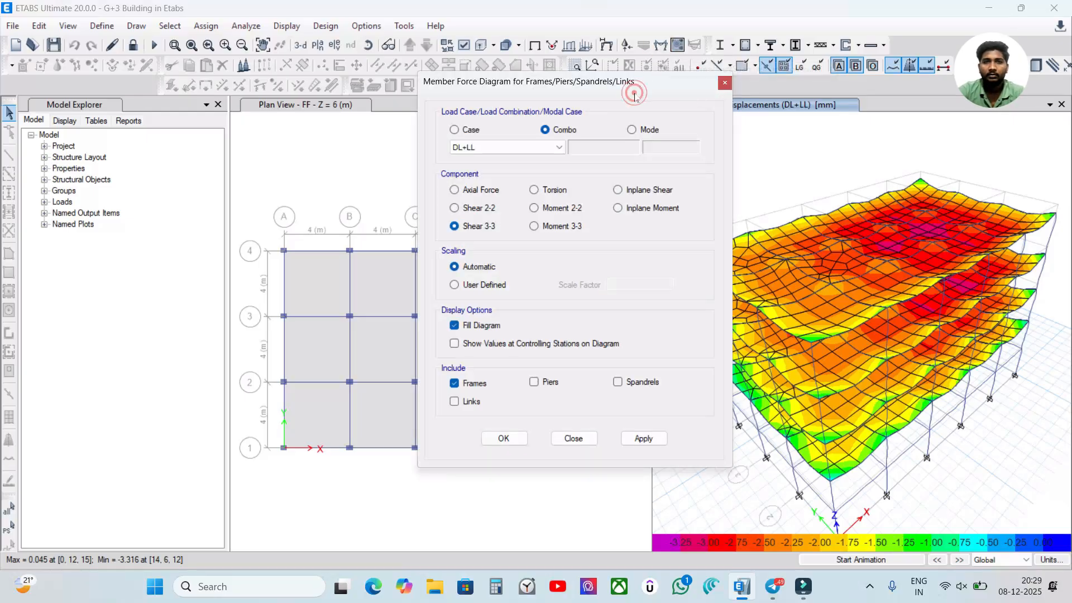
left_click_drag(570, 95, 508, 103)
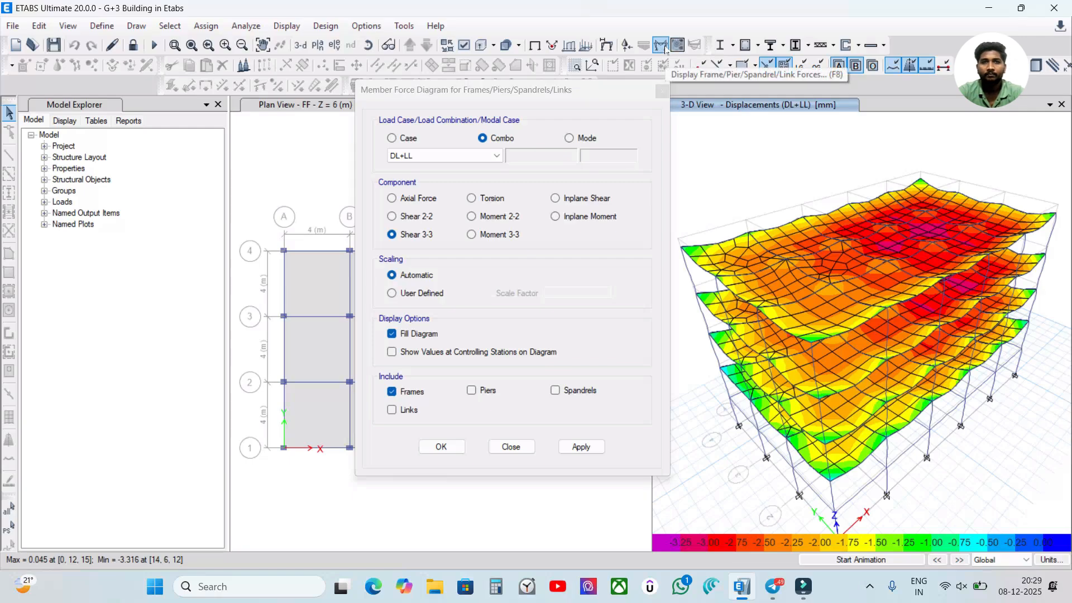
left_click(286, 25)
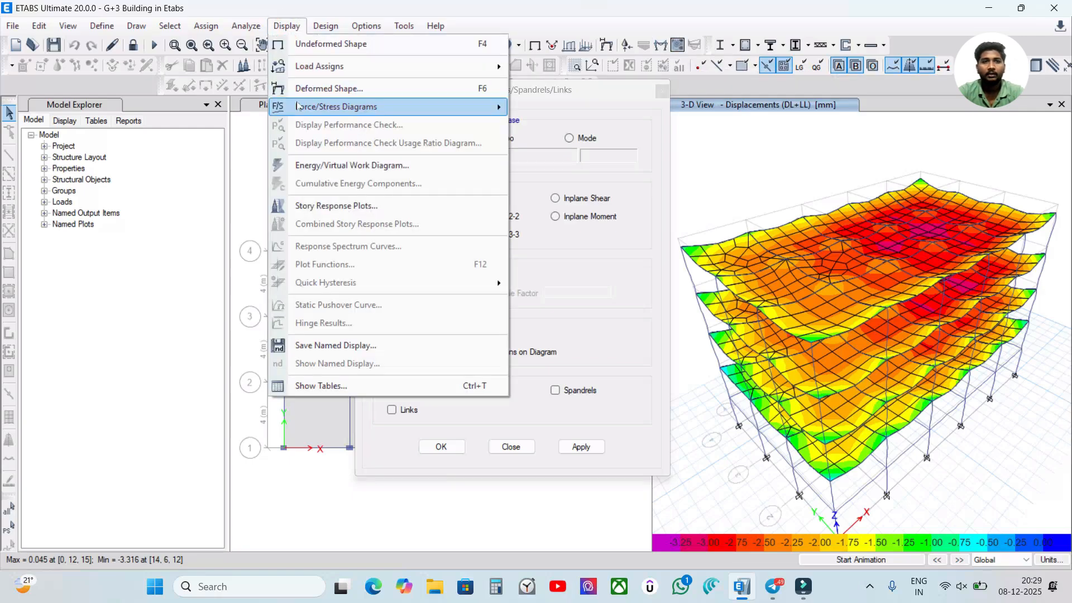
mouse_move(298, 106)
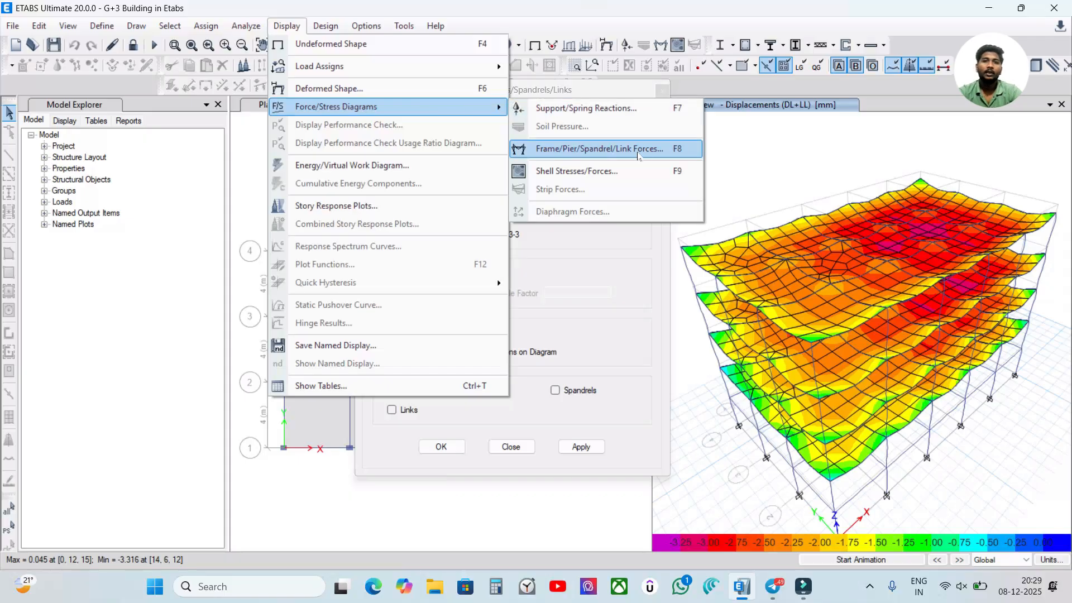
left_click(726, 161)
left_click(443, 90)
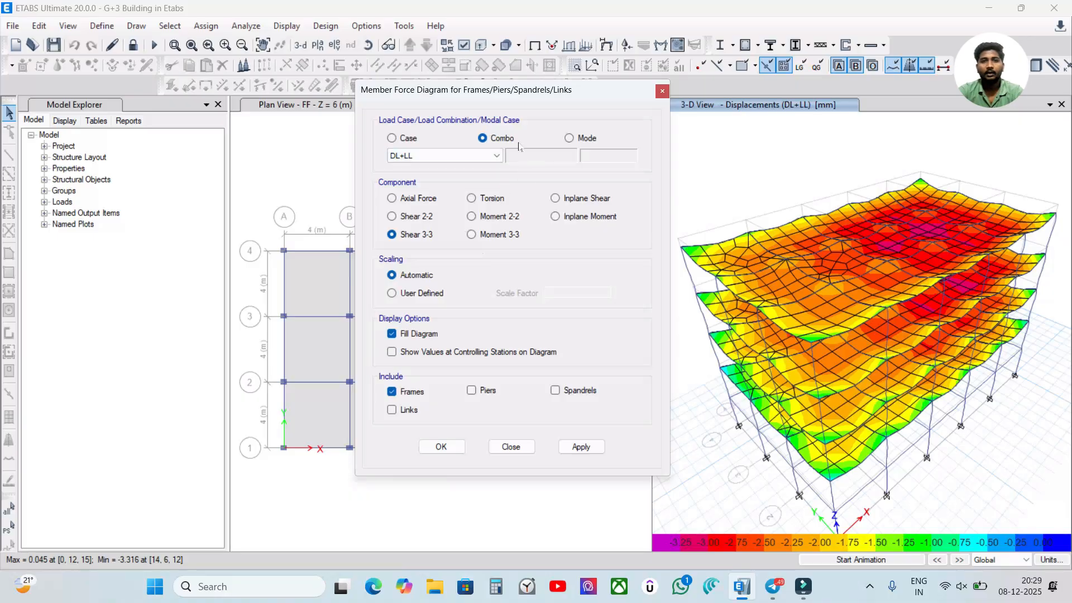
left_click(505, 107)
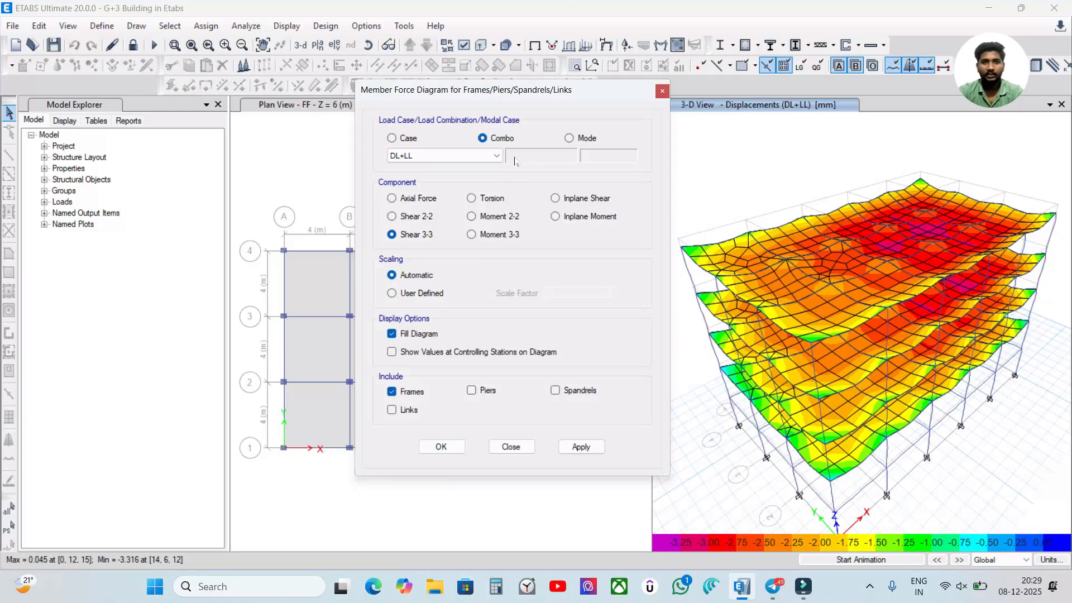
Choose the DL+LL load combination for the member force diagram.
left_click(401, 138)
left_click(491, 139)
left_click(585, 140)
left_click(483, 138)
left_click(461, 155)
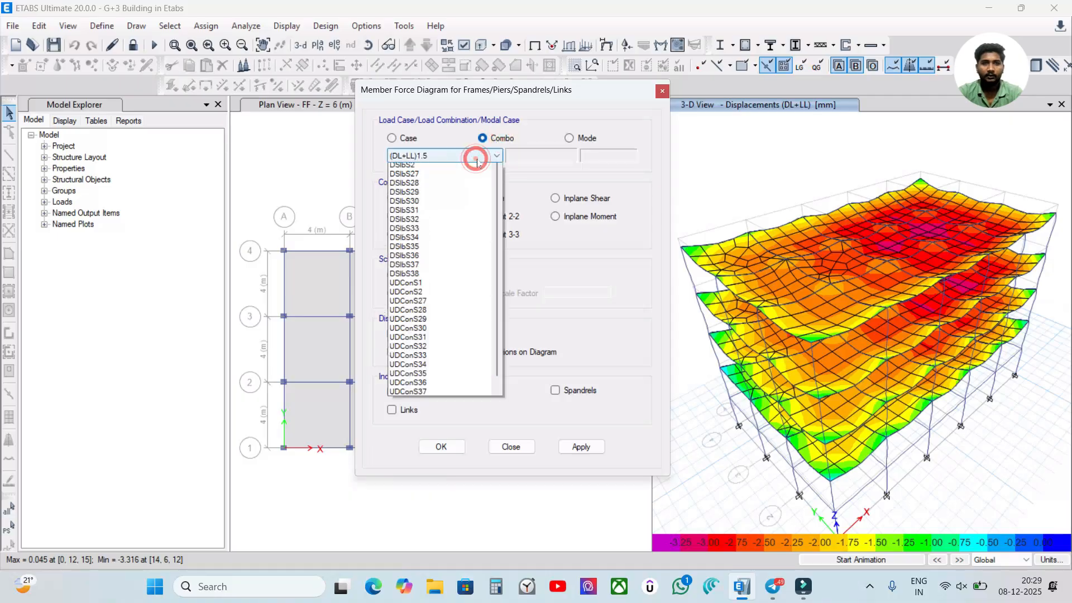
left_click(461, 187)
Display the filled Moment 3-3 diagram with automatic scaling on the frames in the 3-D view.
left_click(487, 235)
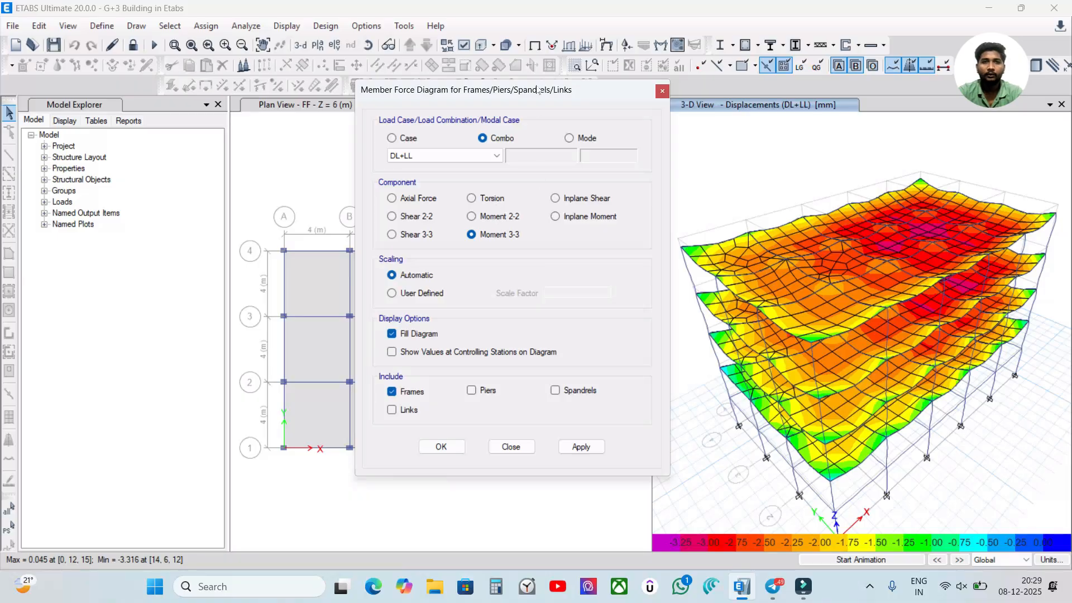
left_click_drag(539, 89, 527, 78)
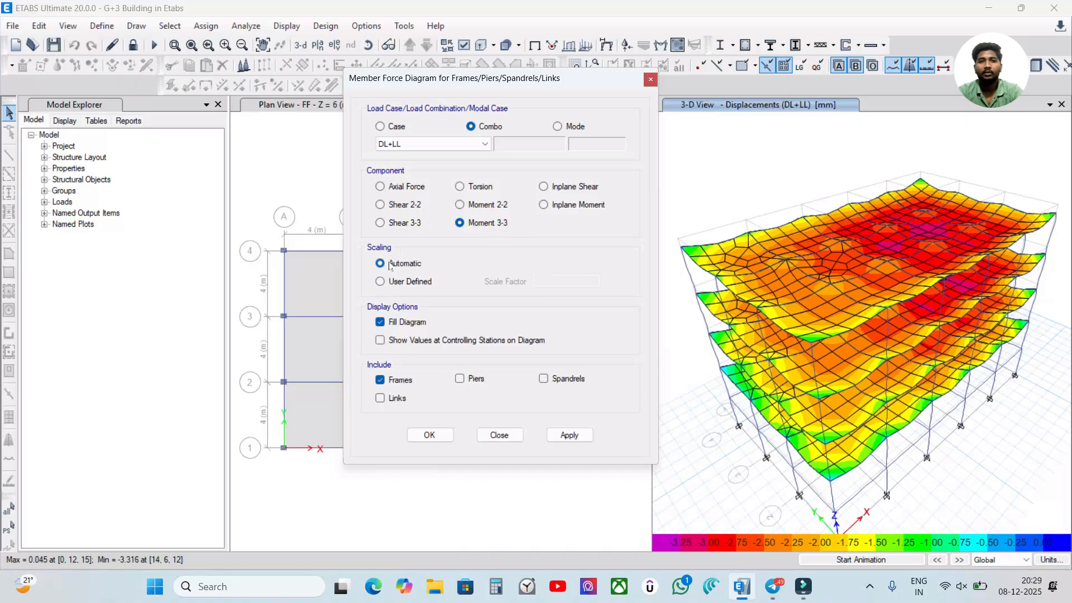
left_click(481, 205)
left_click(481, 223)
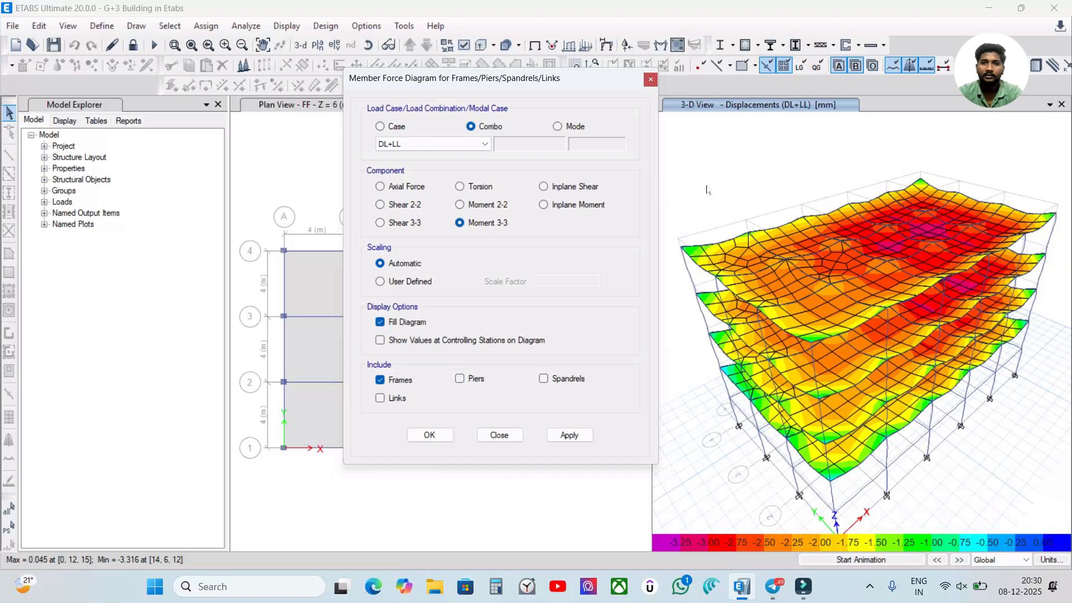
left_click(483, 223)
left_click(480, 227)
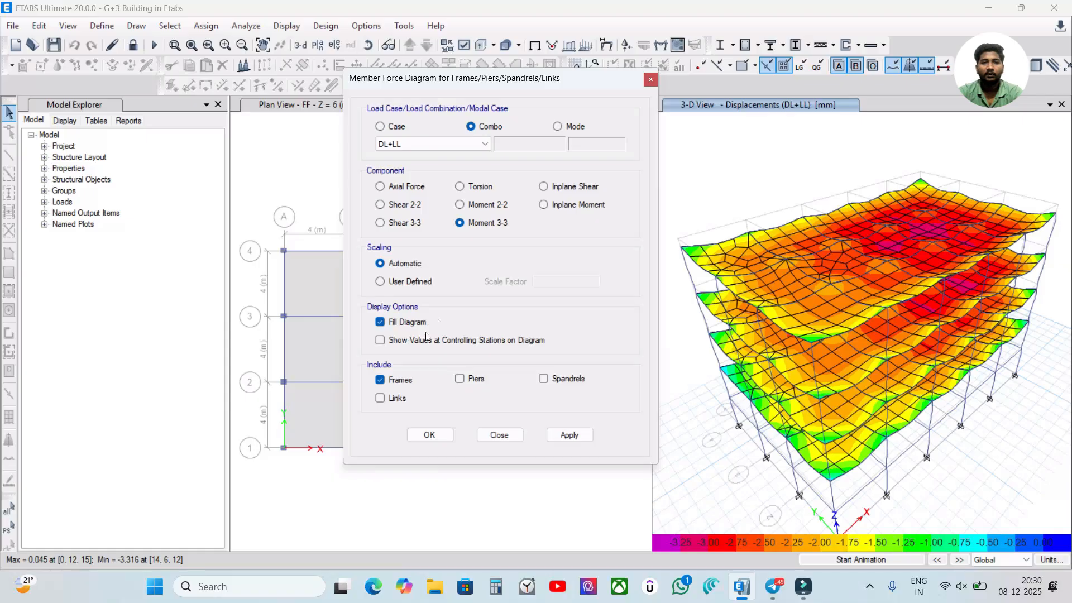
left_click(568, 435)
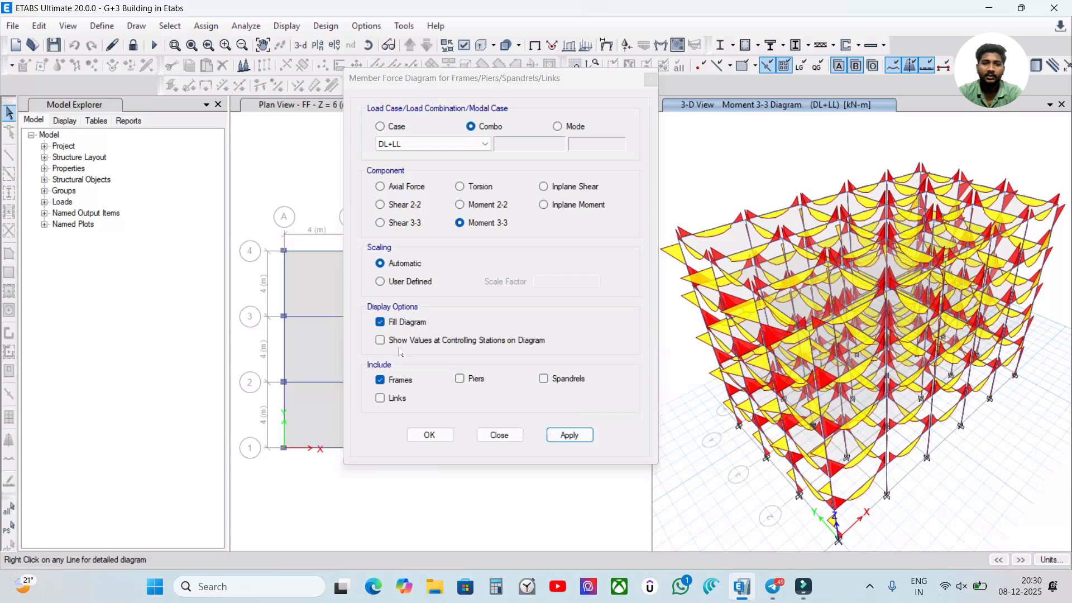
Show values at controlling stations on the Moment 3-3 diagram and examine them around the roof-level frames.
left_click(380, 340)
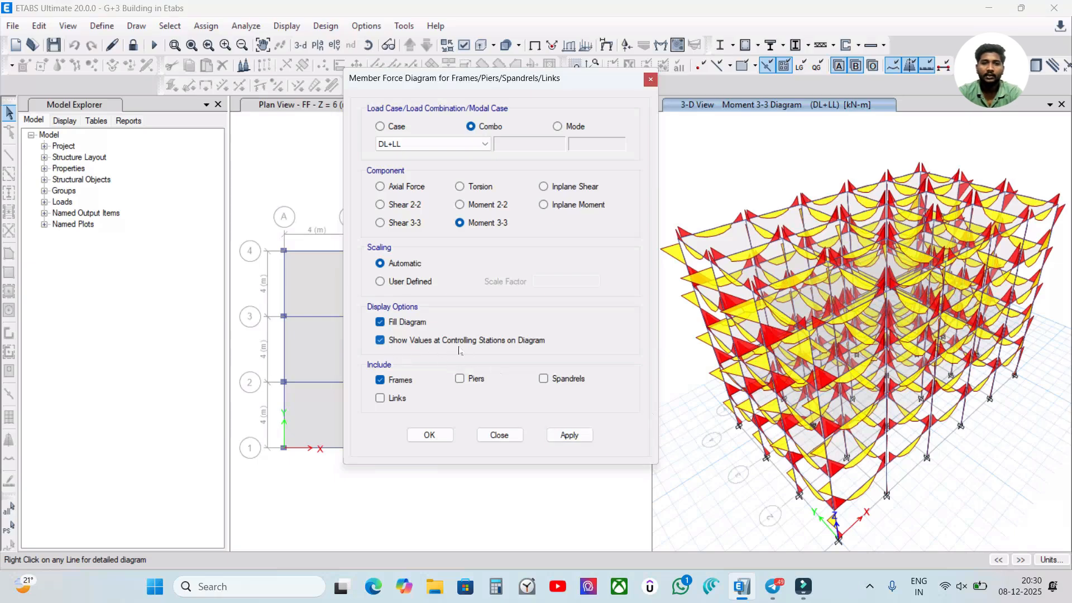
left_click(570, 434)
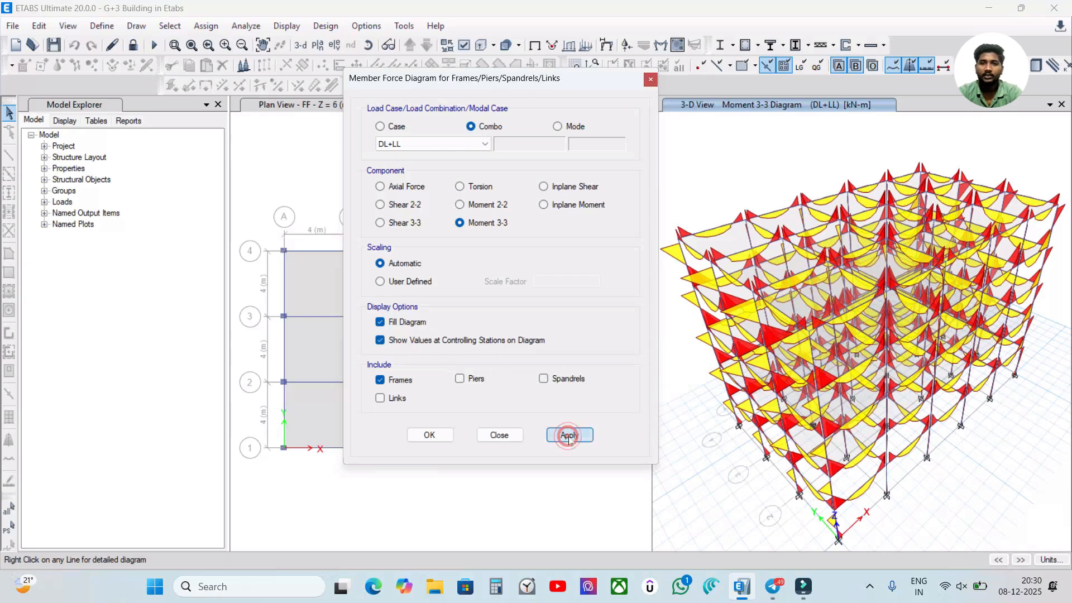
scroll(716, 235, "up", 3)
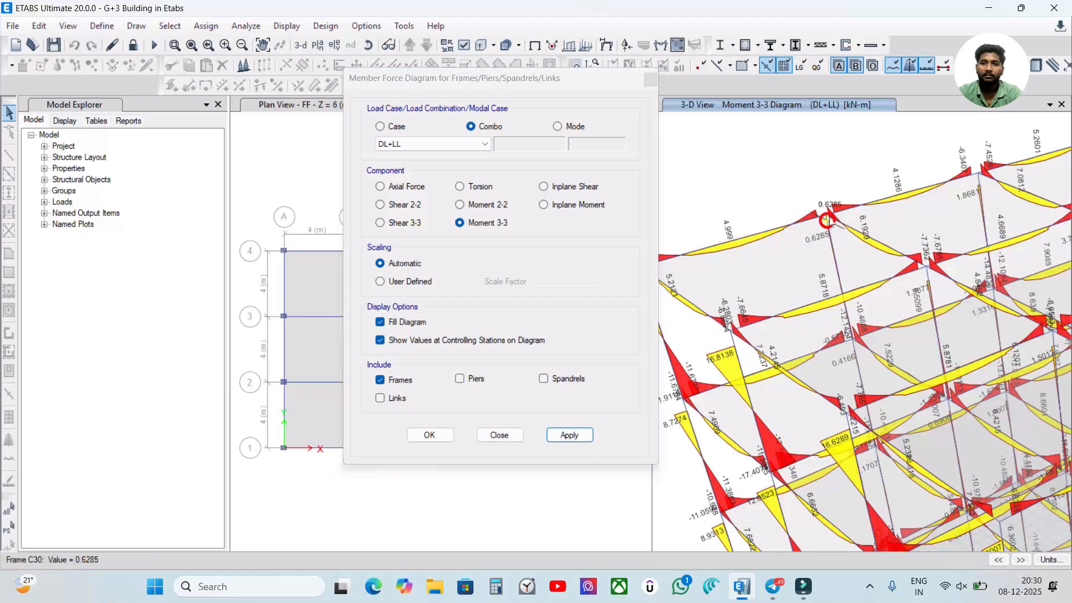
scroll(809, 230, "down", 3)
scroll(809, 230, "up", 1)
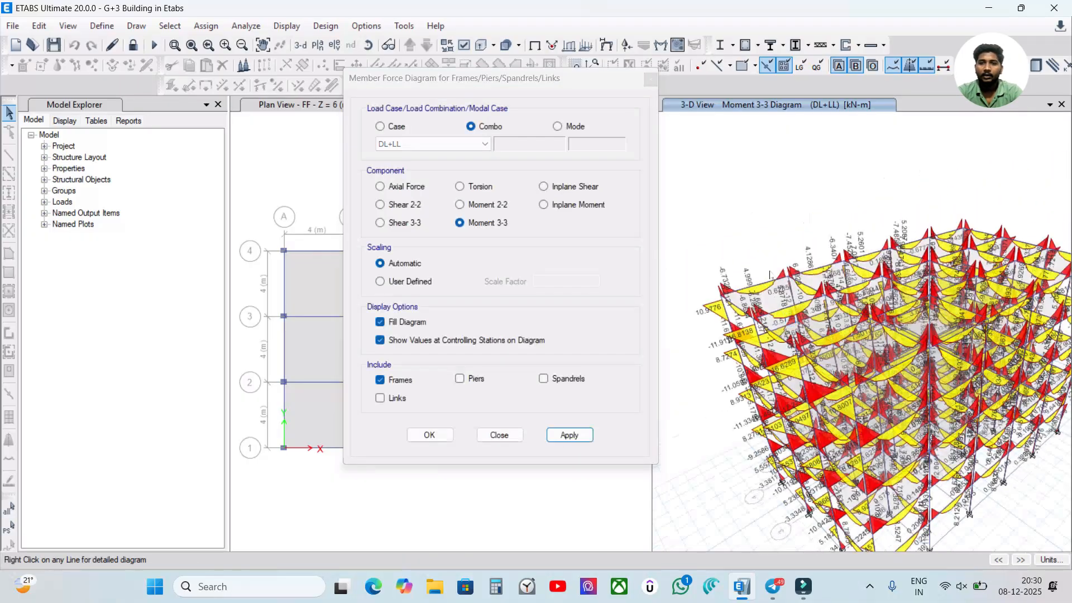
middle_click_drag(878, 256, 848, 290)
scroll(837, 207, "up", 3)
scroll(836, 207, "down", 3)
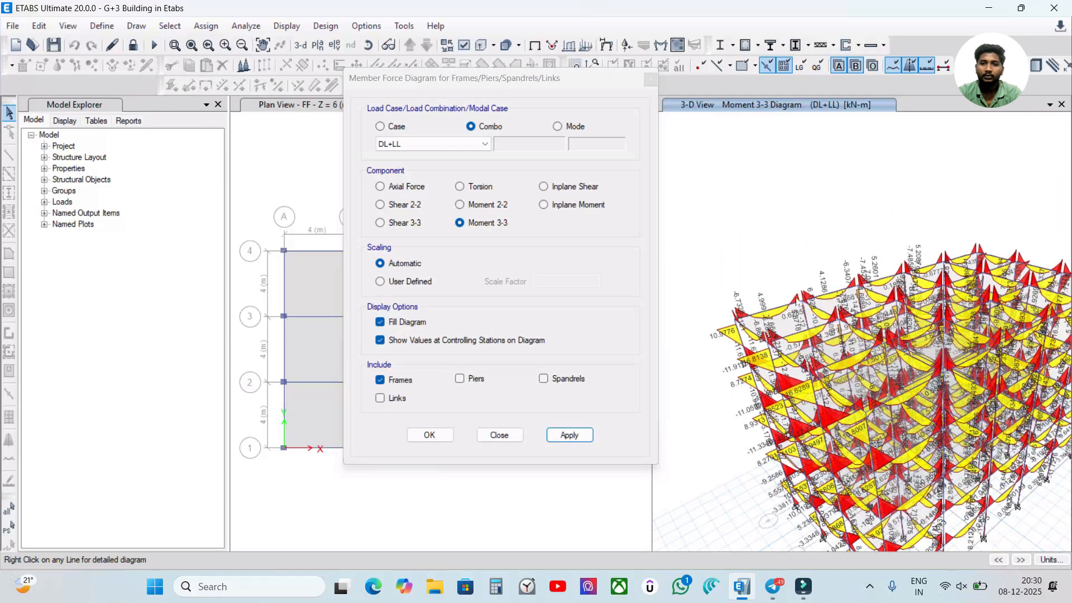
middle_click_drag(837, 269, 793, 234)
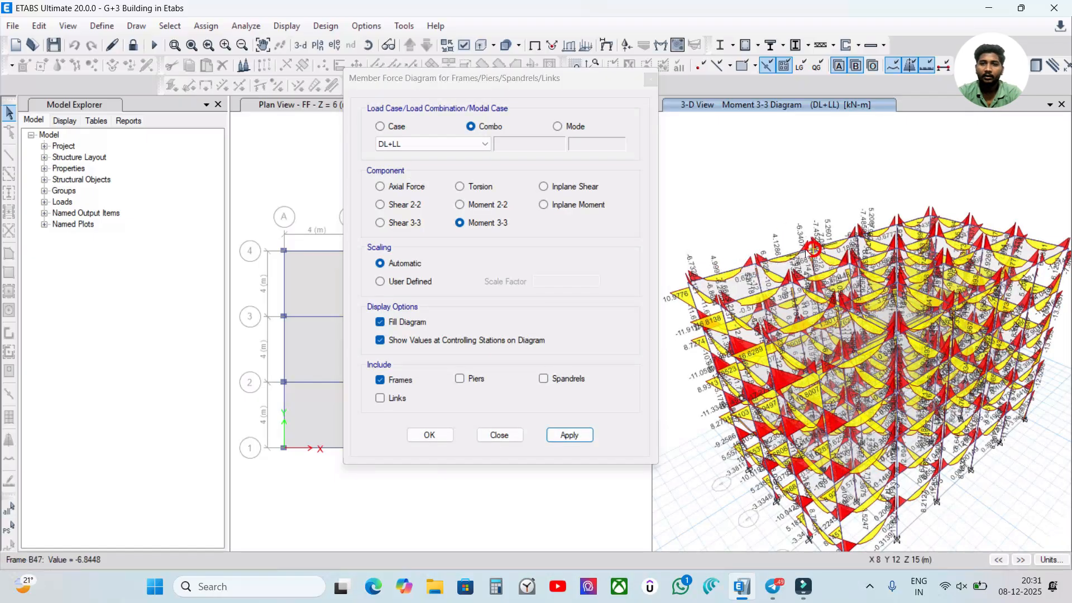
Open the detailed shear, moment and deflection diagrams for beam B72 at the Roof story.
right_click(723, 273)
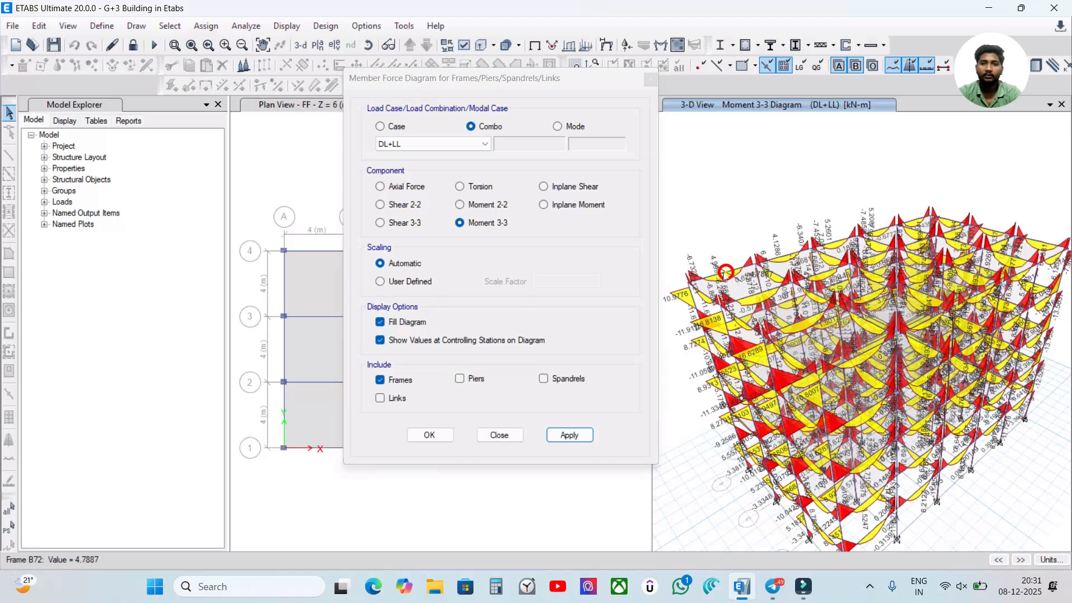
right_click(724, 273)
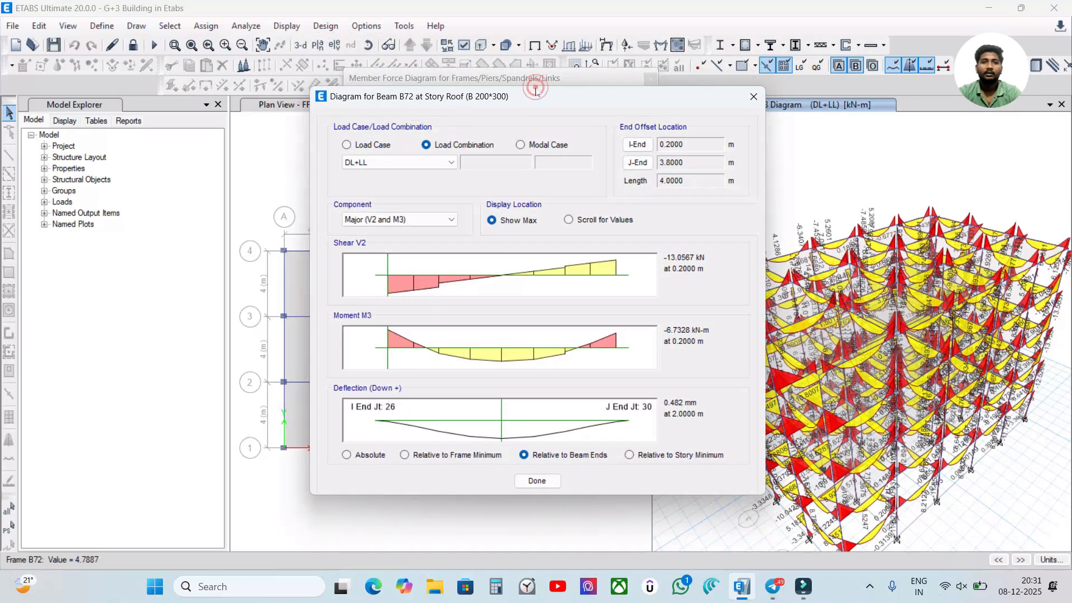
left_click_drag(500, 98, 455, 98)
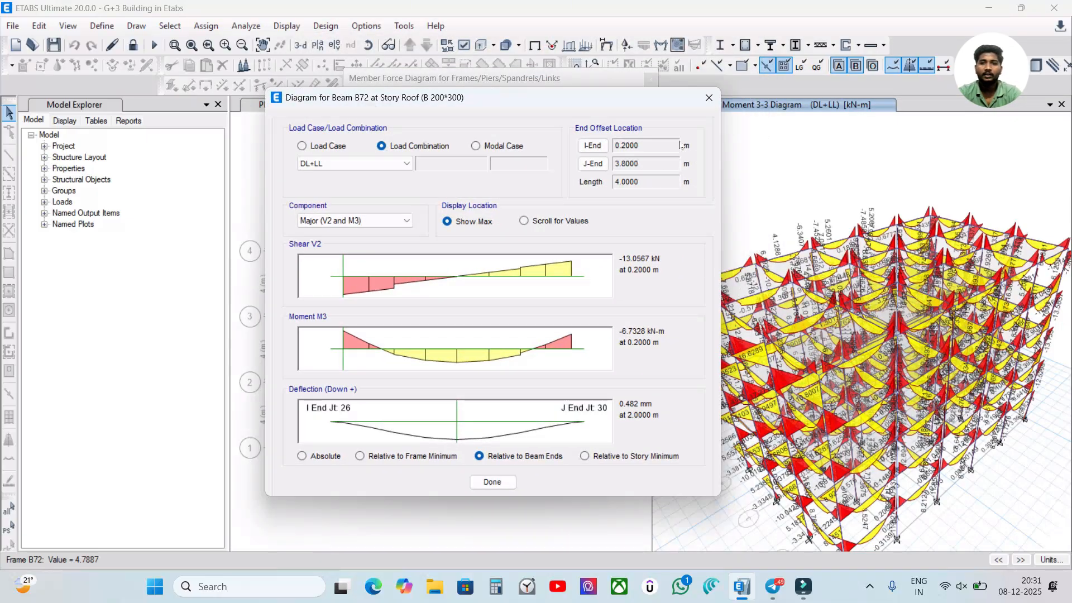
Keep the DL+LL combination for beam B72's diagrams and show its deflection as absolute.
left_click_drag(639, 106, 581, 114)
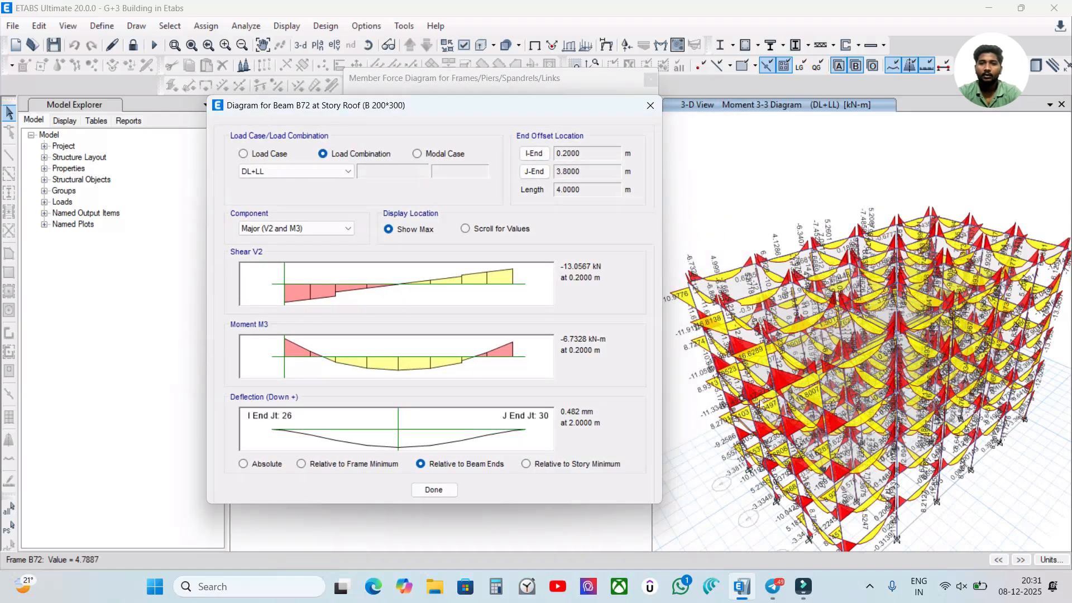
left_click_drag(494, 106, 578, 94)
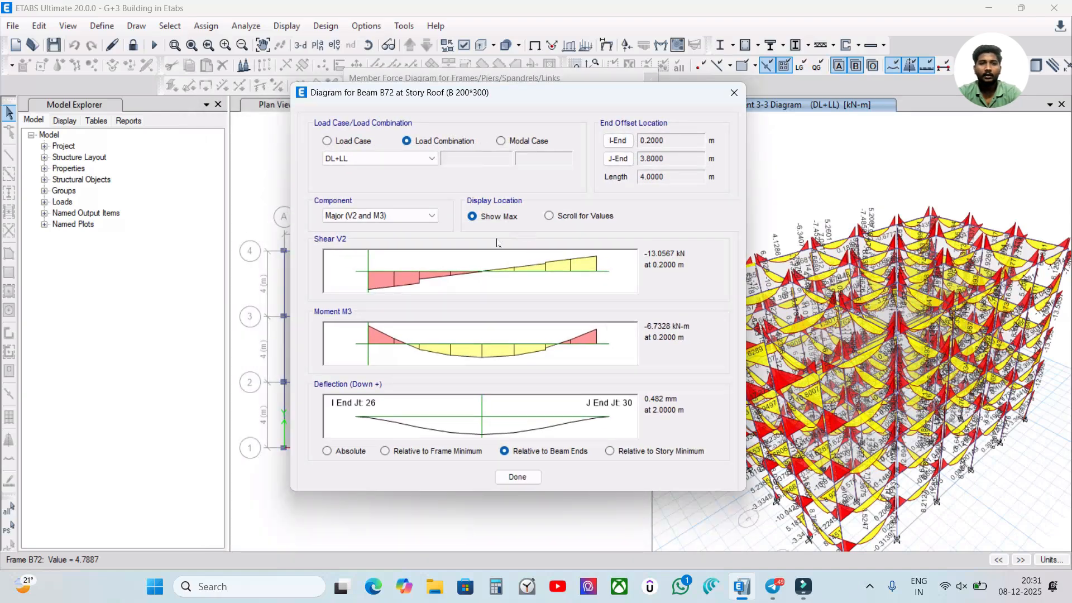
left_click(430, 160)
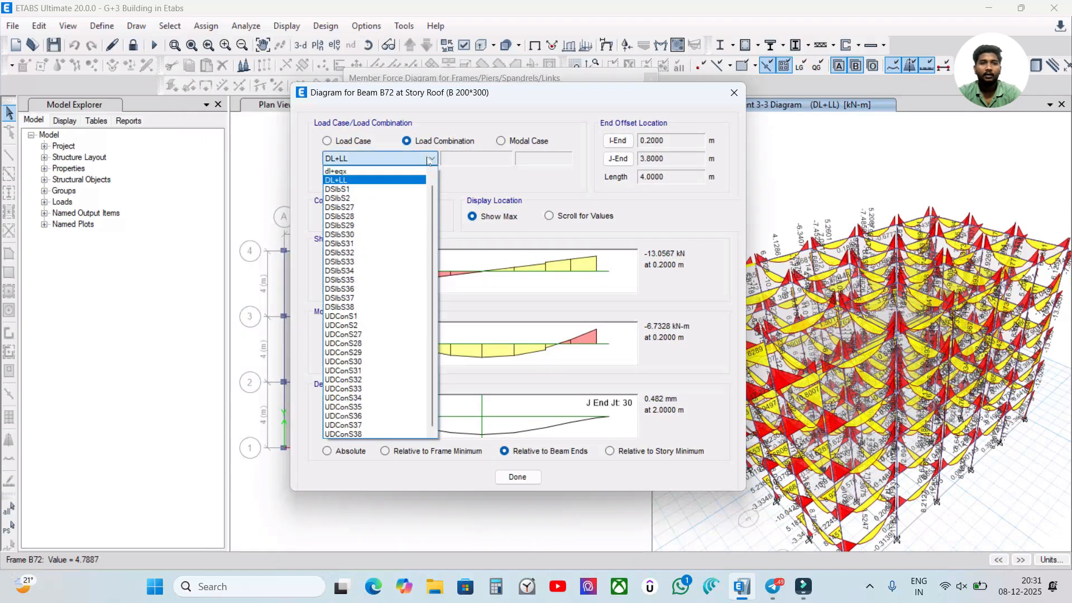
left_click(339, 180)
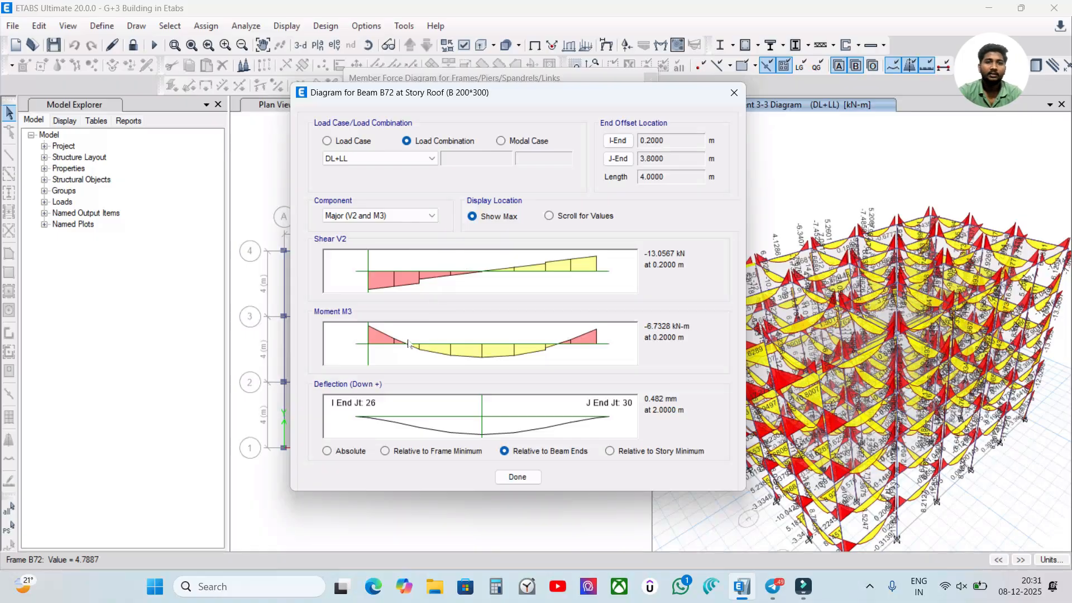
left_click(328, 451)
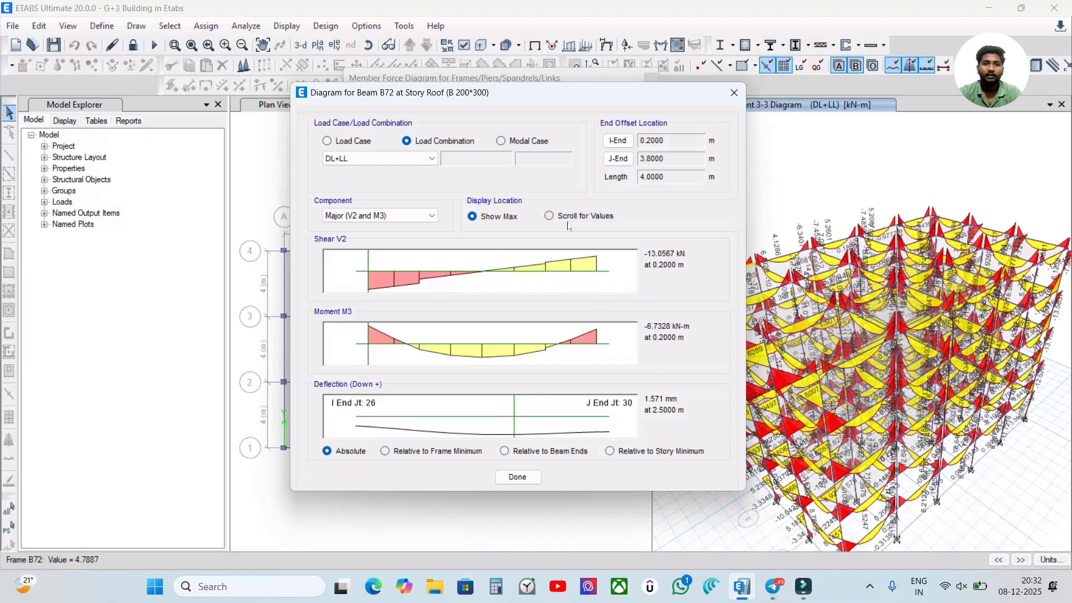
Read beam B72's shear, moment and deflection values at about 2.0 m, return to showing maximum values and close the detailed diagram.
left_click(479, 362)
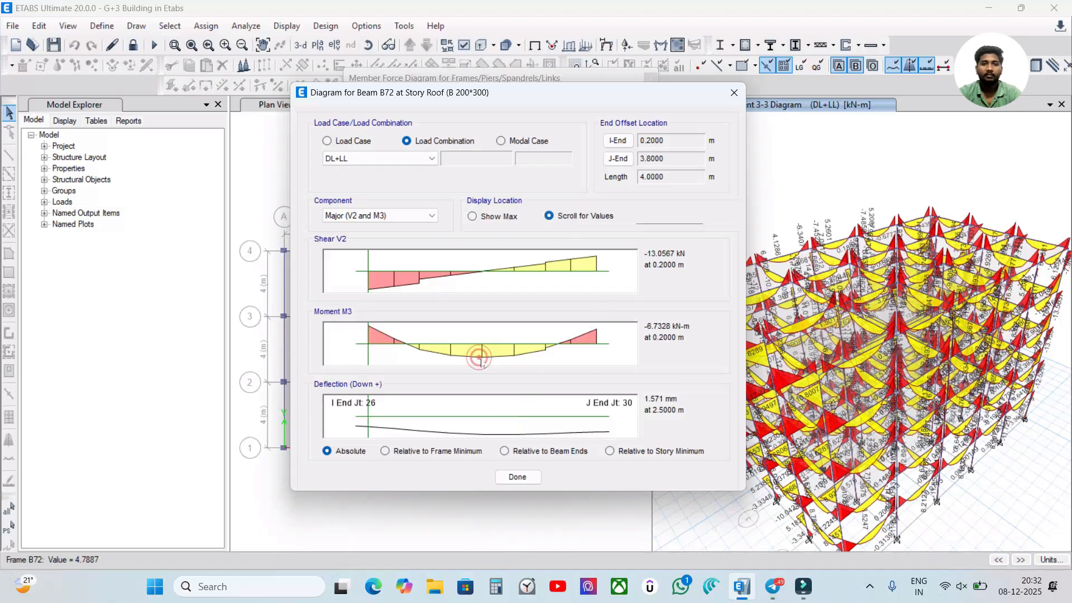
left_click(484, 362)
left_click(484, 361)
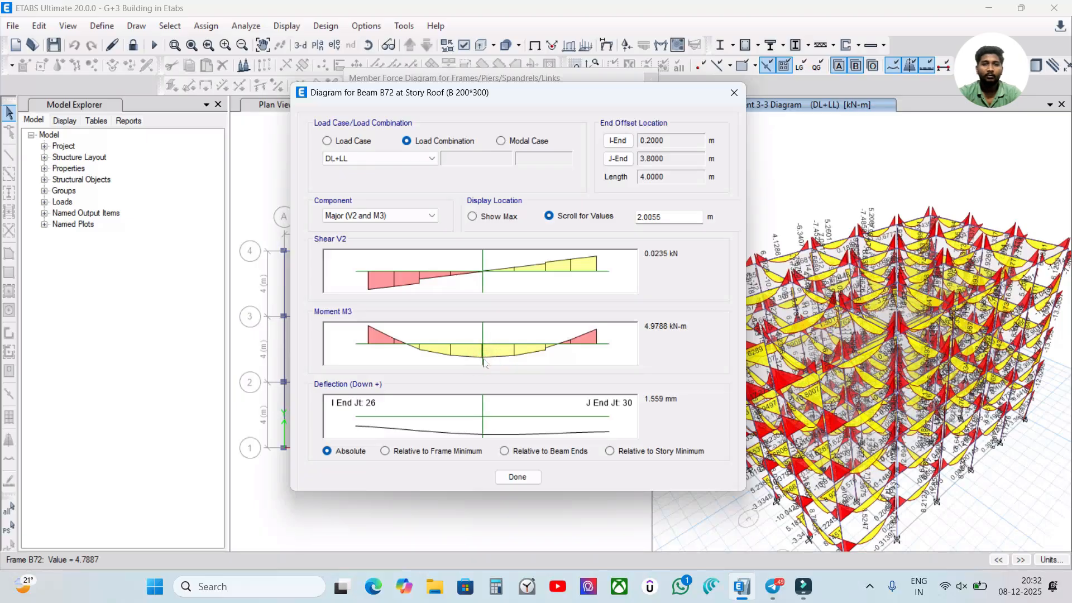
left_click(473, 217)
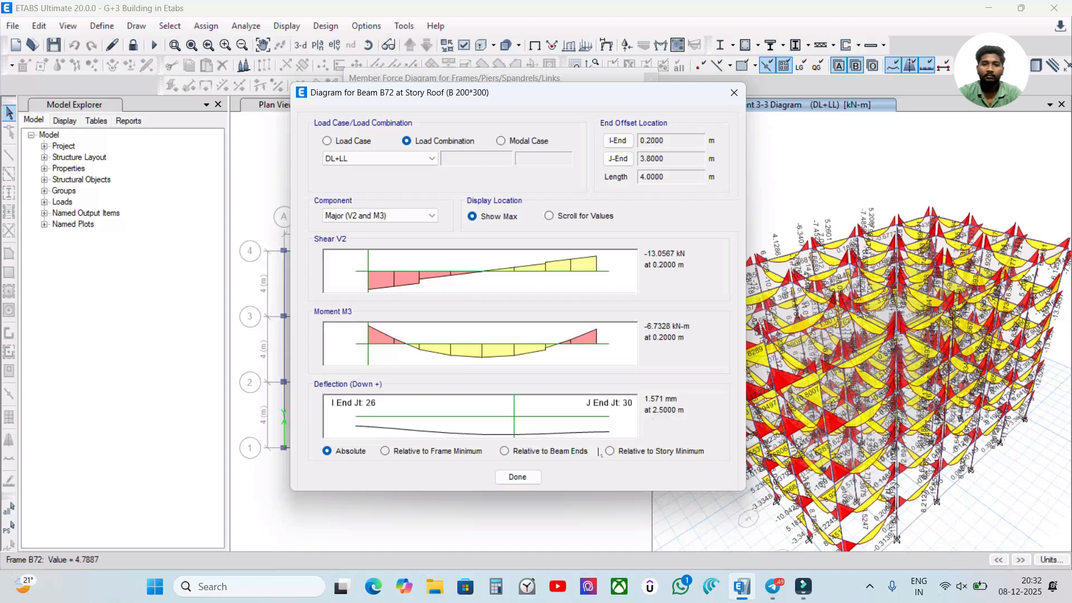
left_click(517, 477)
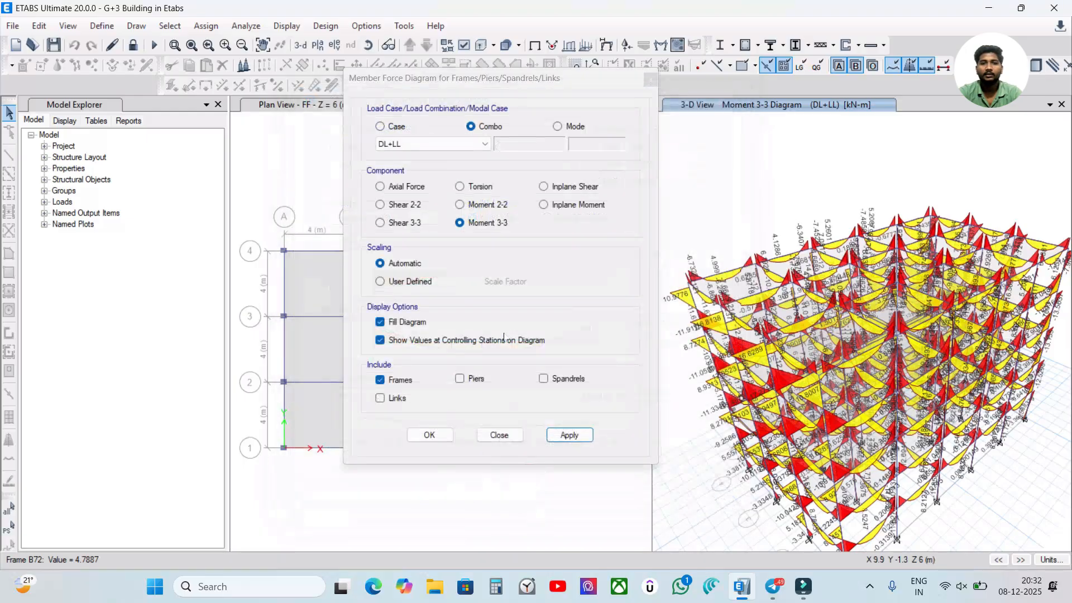
Display the Axial Force diagram for the DL+LL combination on the frames in the 3-D view.
left_click(398, 223)
left_click(407, 186)
left_click(569, 435)
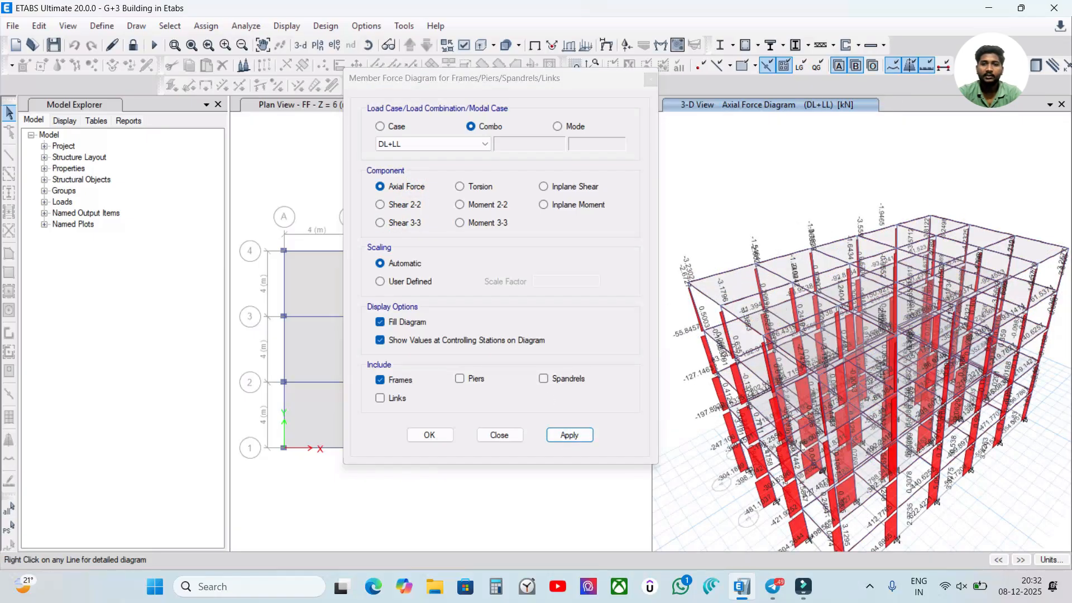
Examine the detailed axial force and torsion diagrams of column C25 at story GF for DL+LL and close them.
scroll(802, 447, "up", 1)
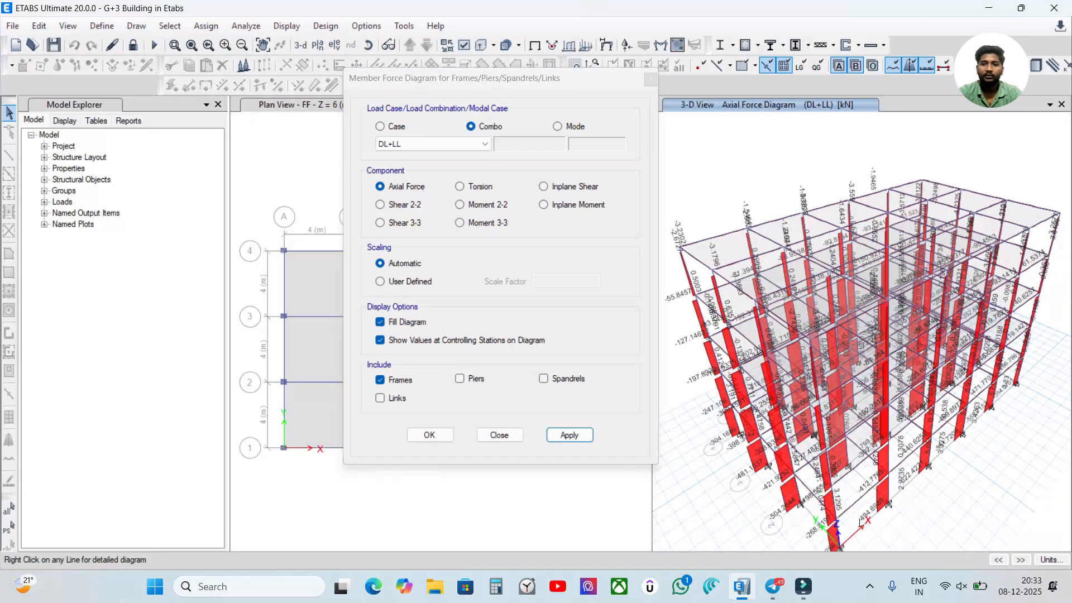
right_click(797, 491)
left_click_drag(517, 54, 482, 145)
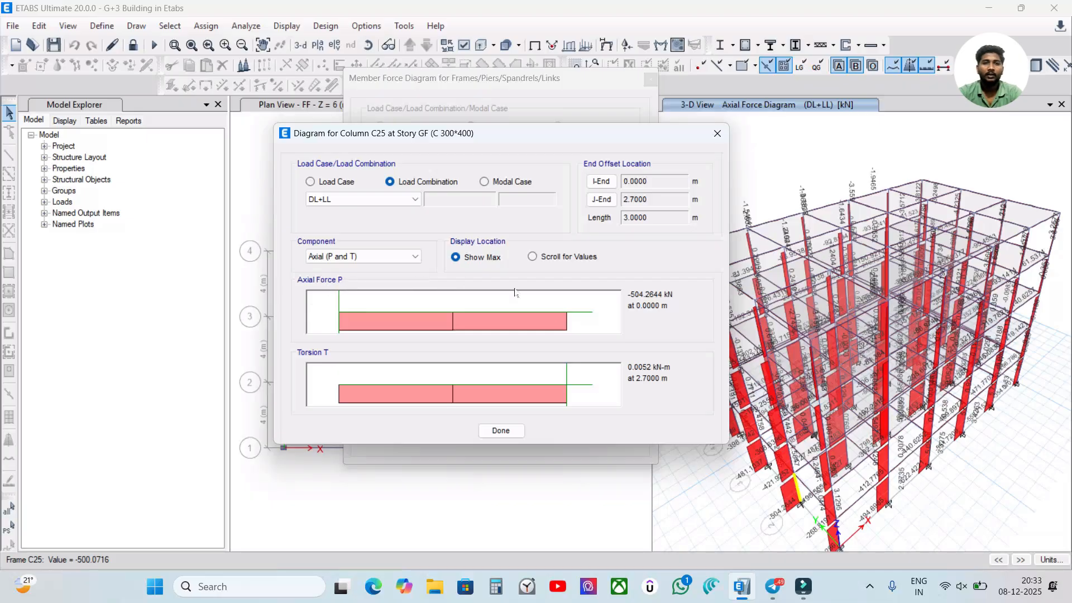
left_click(350, 200)
left_click(353, 204)
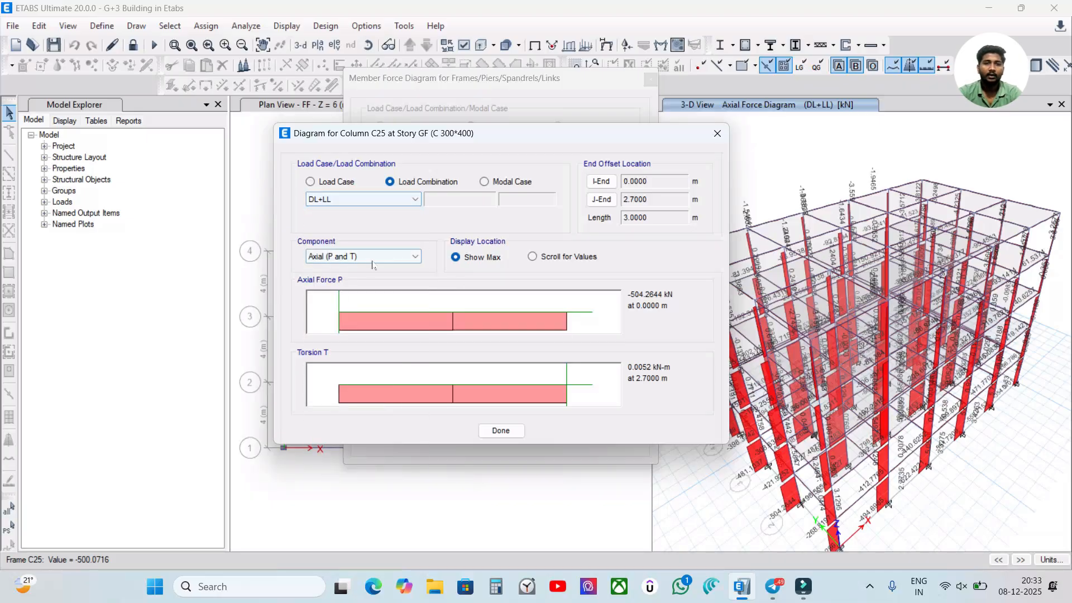
left_click(502, 431)
Display the Shear 3-3 diagram for DL+LL and inspect the detailed V3 and M2 diagrams of column C1 at the Roof story.
left_click(401, 224)
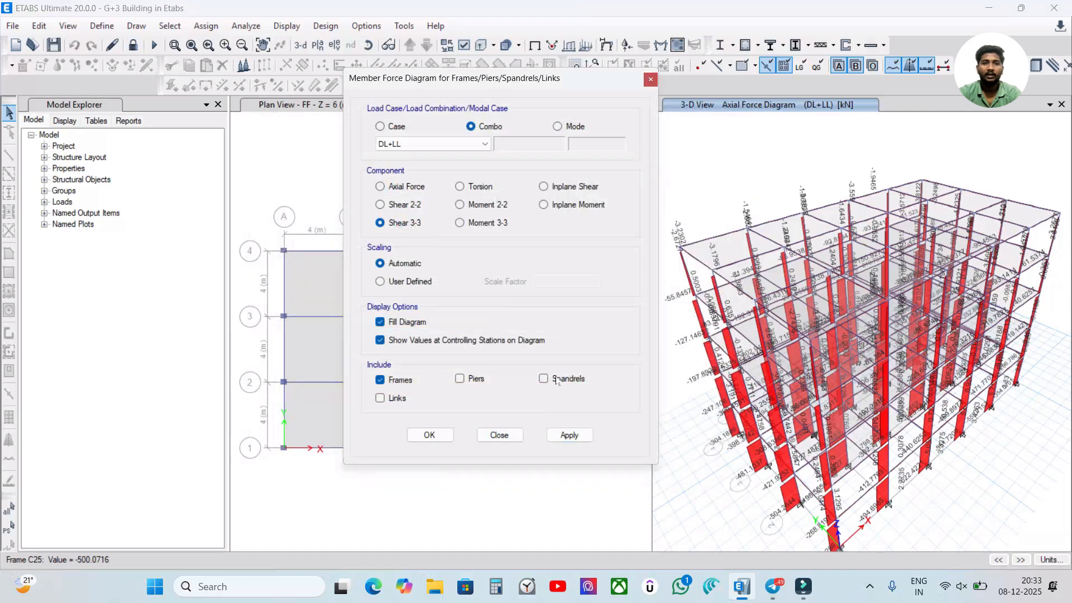
left_click(577, 435)
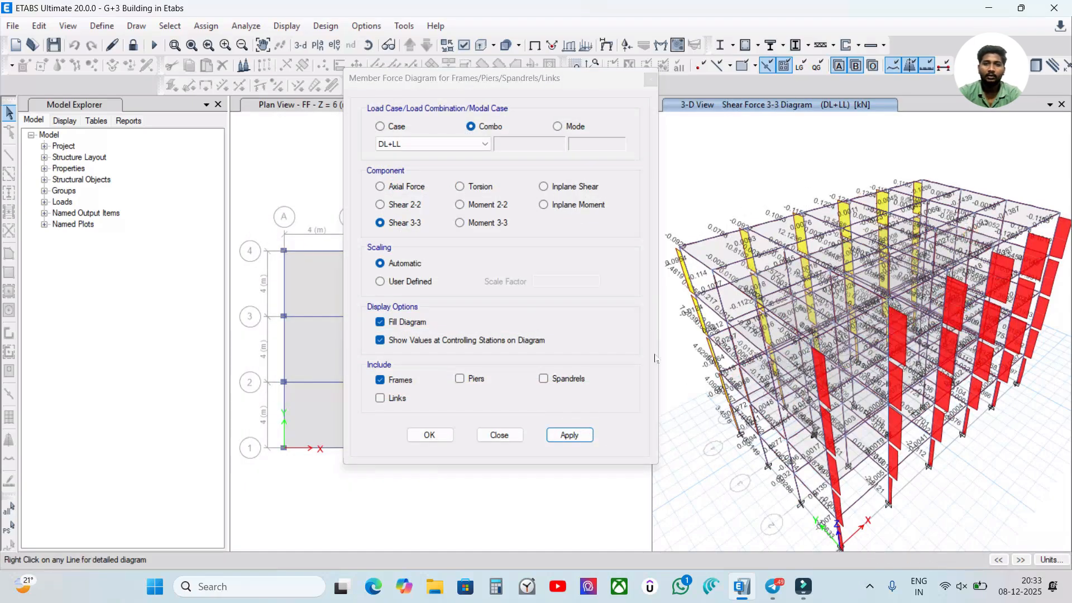
right_click(815, 376)
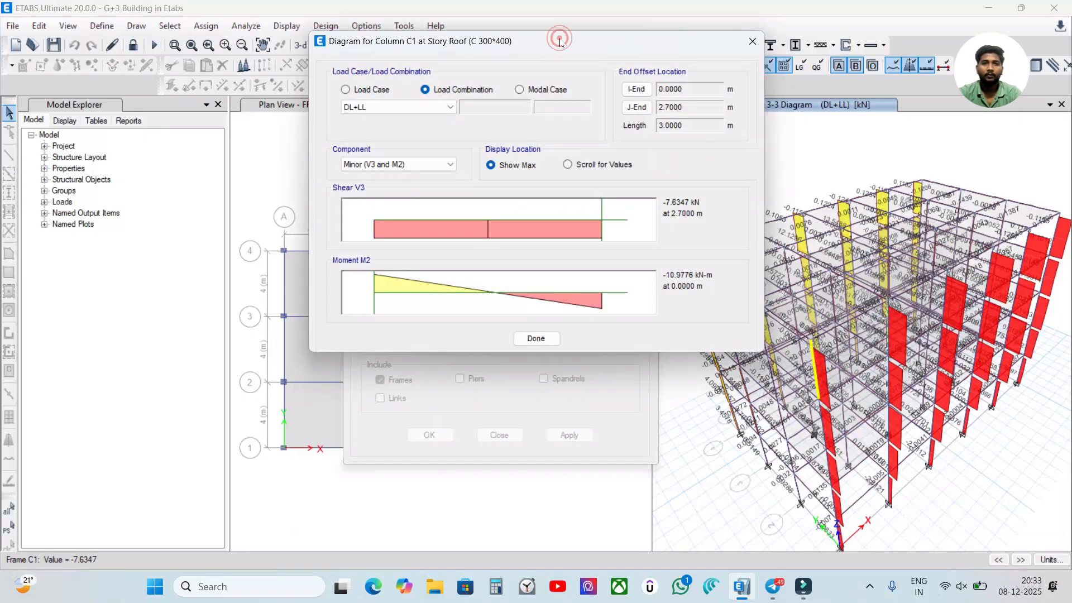
left_click_drag(557, 37, 526, 113)
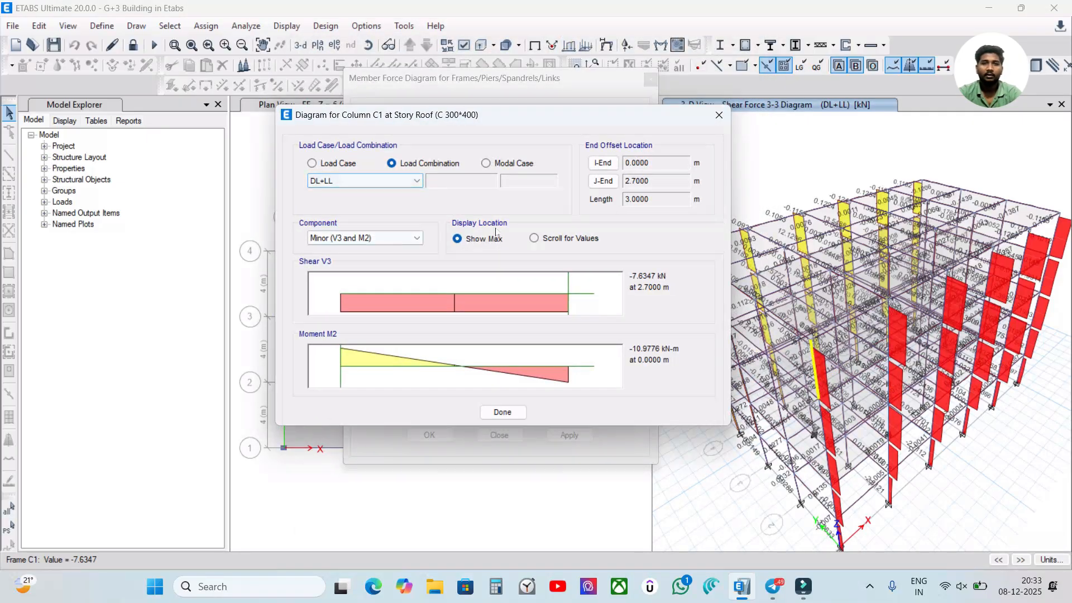
left_click(502, 412)
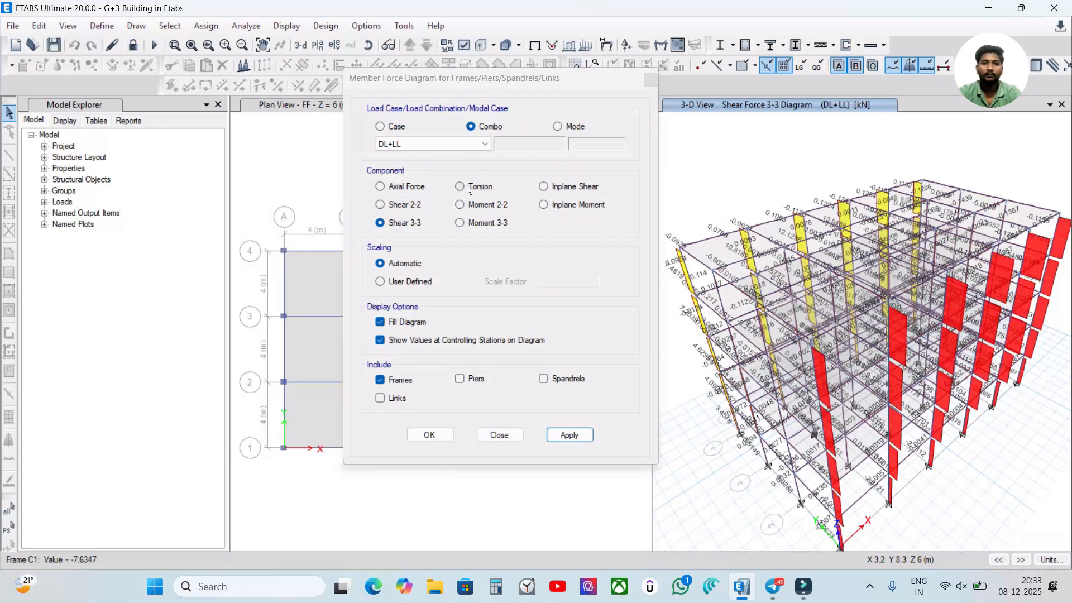
Display the Shear 2-2 diagram, followed by the Torsion diagram, for the DL+LL combination on the frames.
left_click(415, 206)
left_click(569, 435)
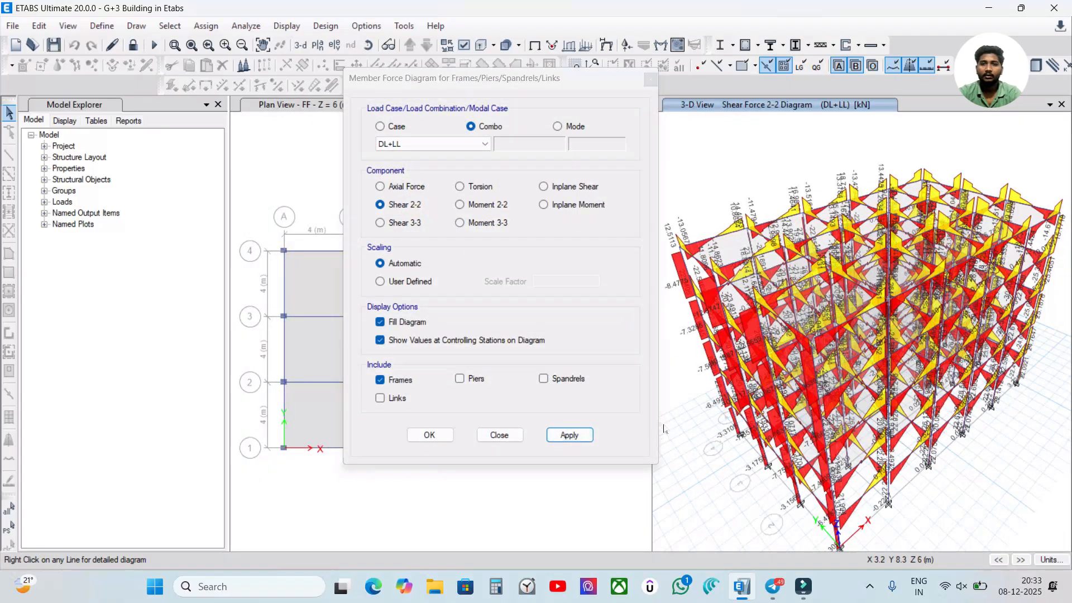
left_click(479, 186)
left_click(569, 435)
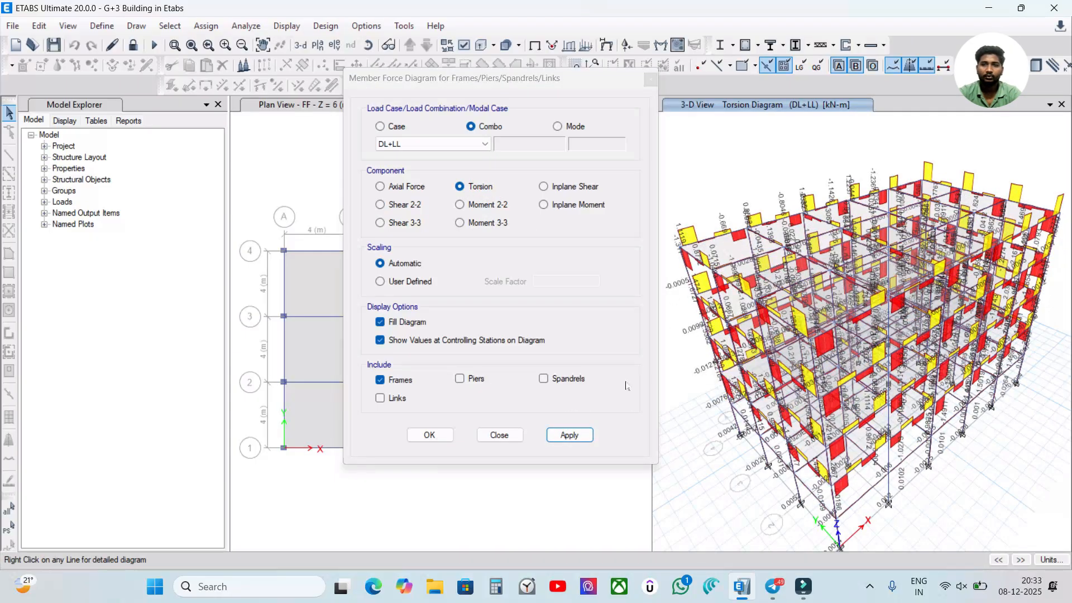
Close the member force diagram settings and restore the undeformed model in the 3-D view.
left_click(444, 438)
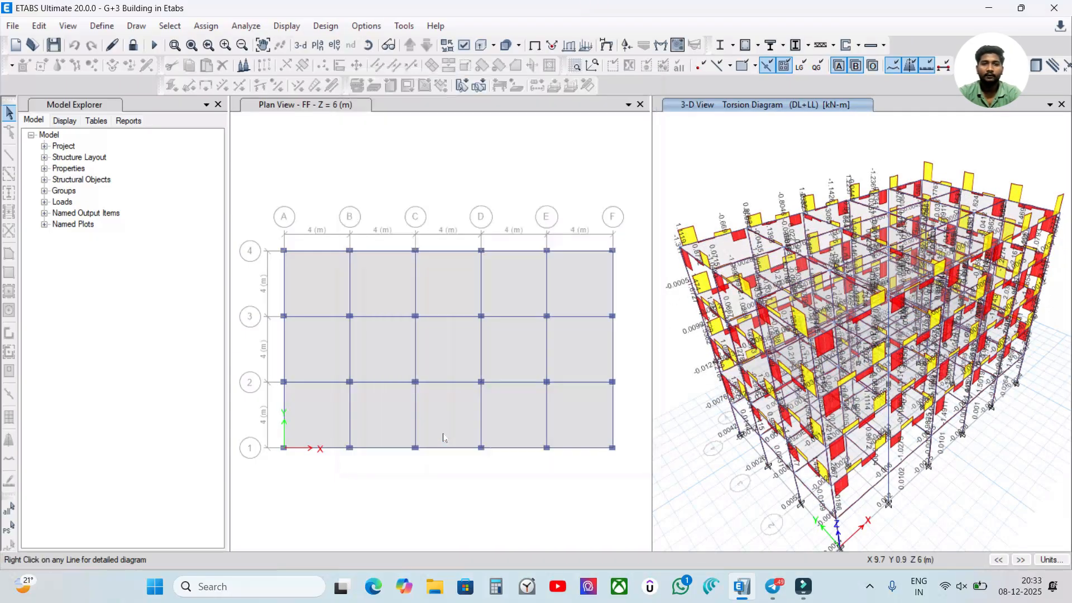
left_click(534, 45)
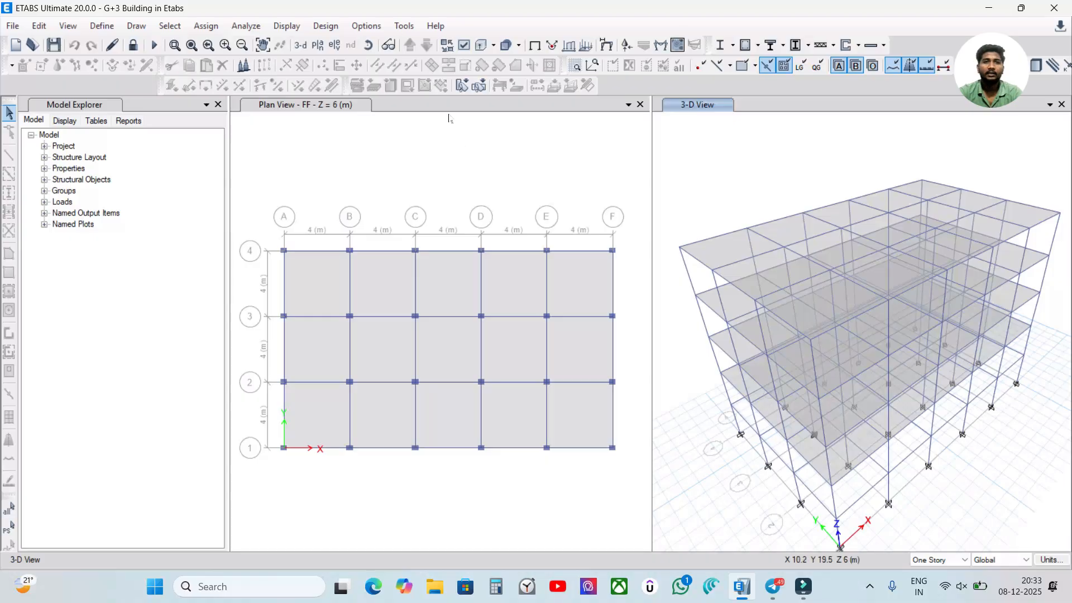
left_click(765, 186)
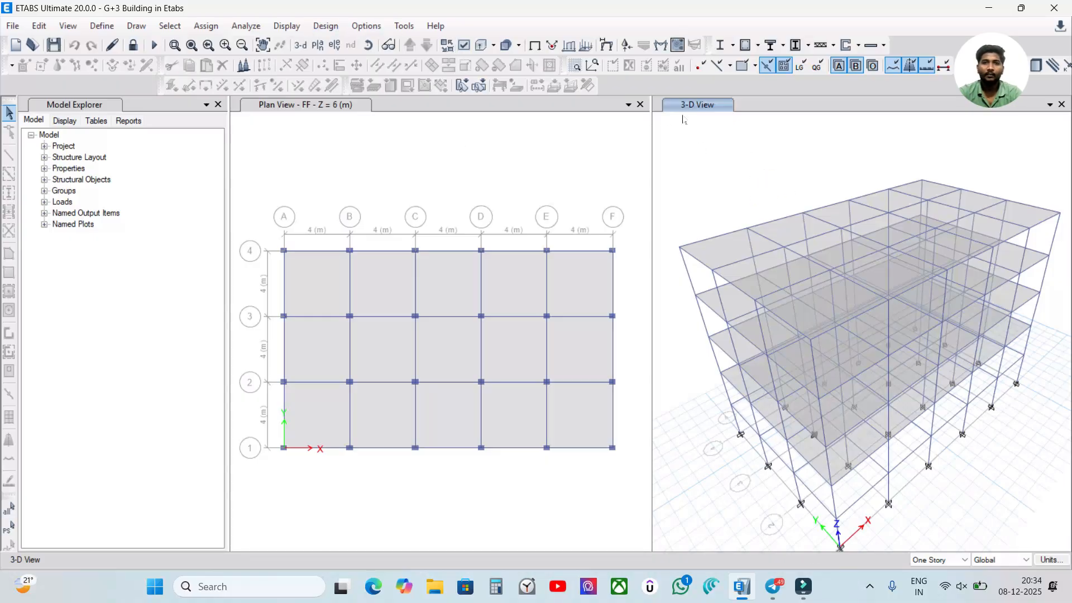
Display the Fz support reactions for the DL+LL combination as arrows in the 3-D view.
left_click(625, 47)
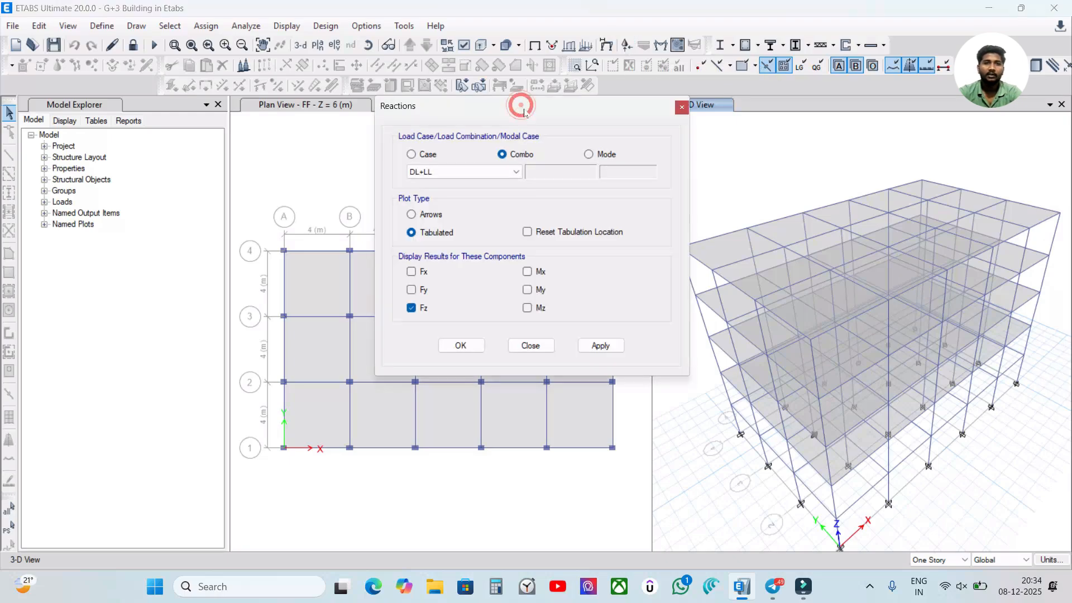
left_click_drag(520, 102, 532, 128)
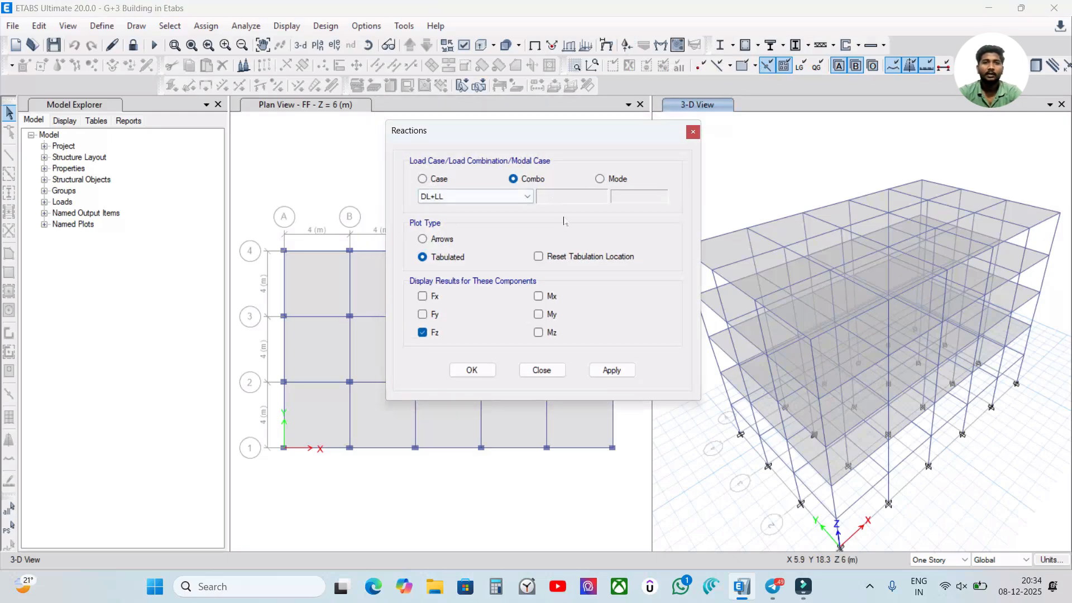
left_click(503, 196)
left_click(503, 196)
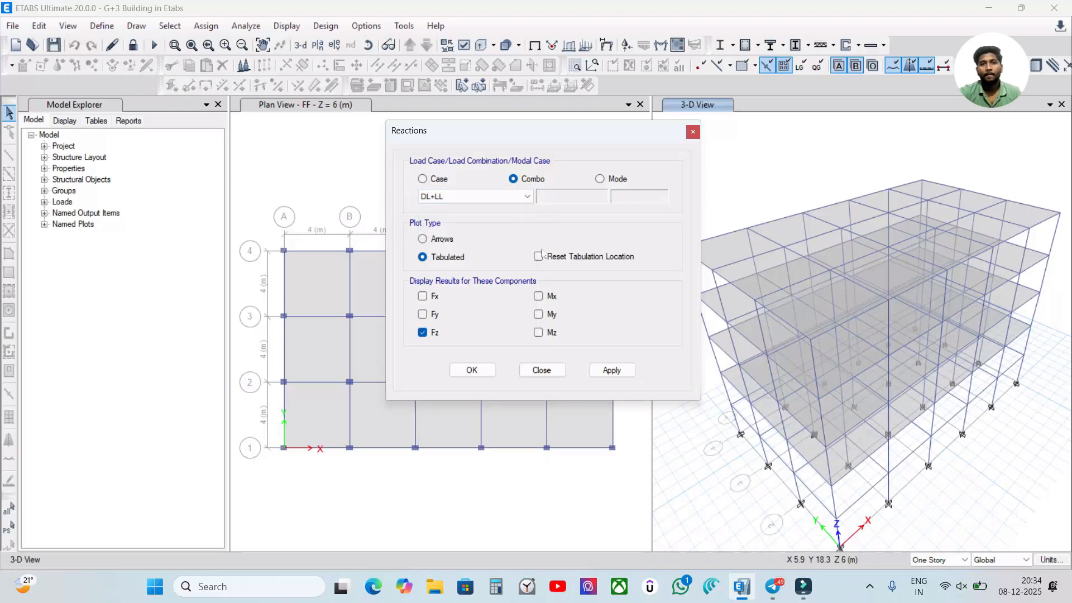
left_click(442, 240)
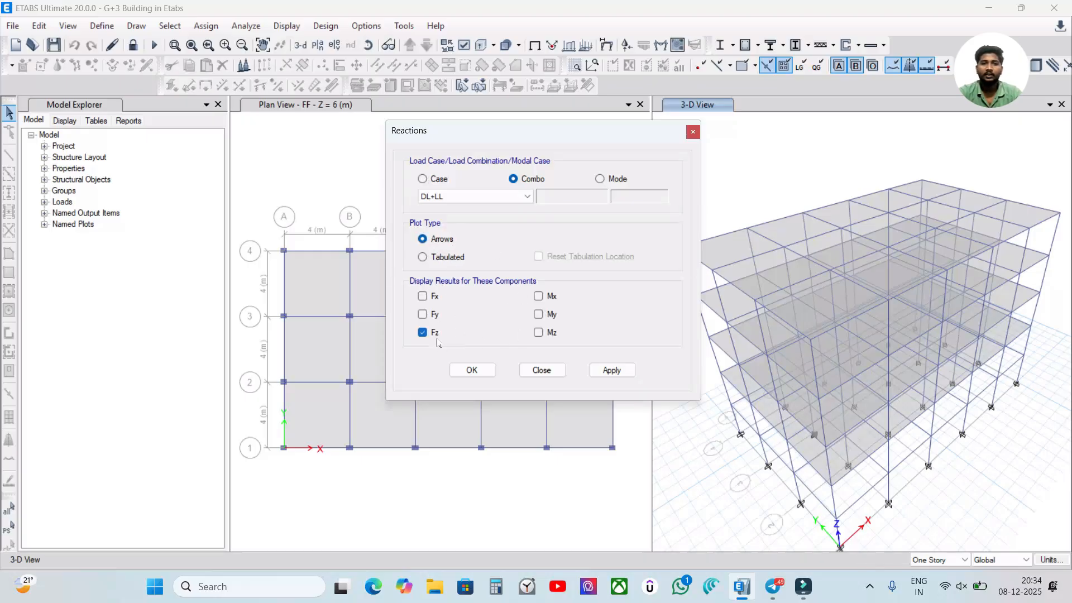
left_click(600, 368)
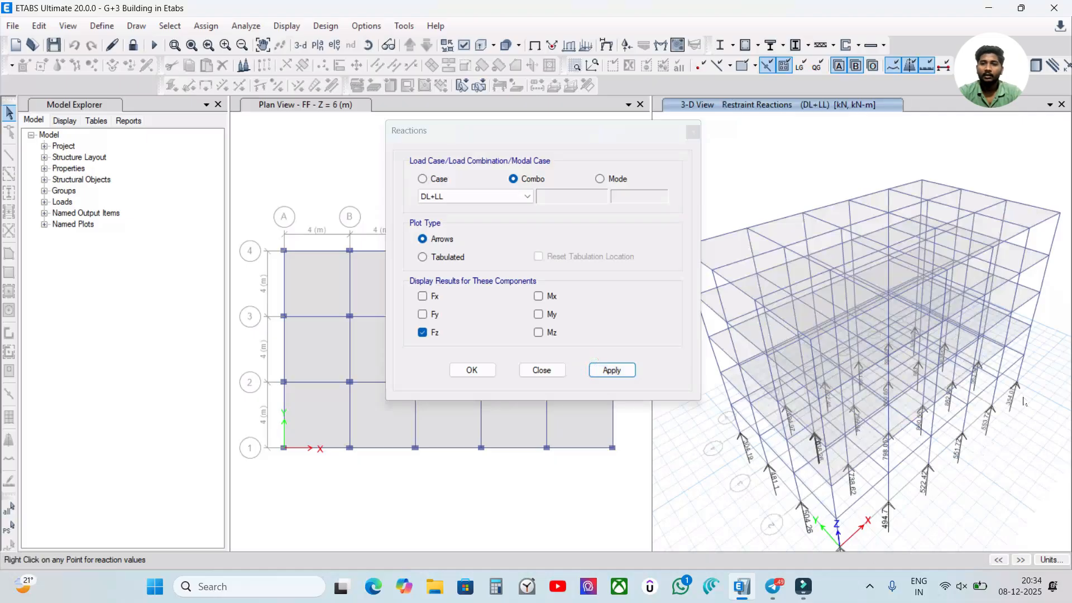
Examine the Fz reaction values at the base joints around the building, including the corner support at the origin.
scroll(1014, 417, "up", 5)
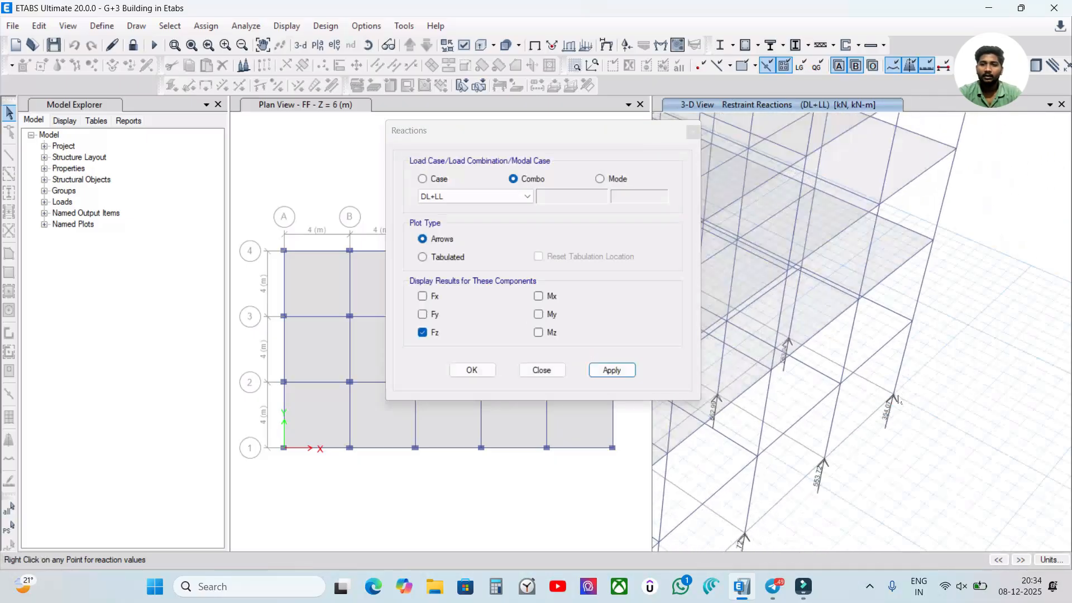
scroll(897, 398, "down", 5)
right_click(774, 264)
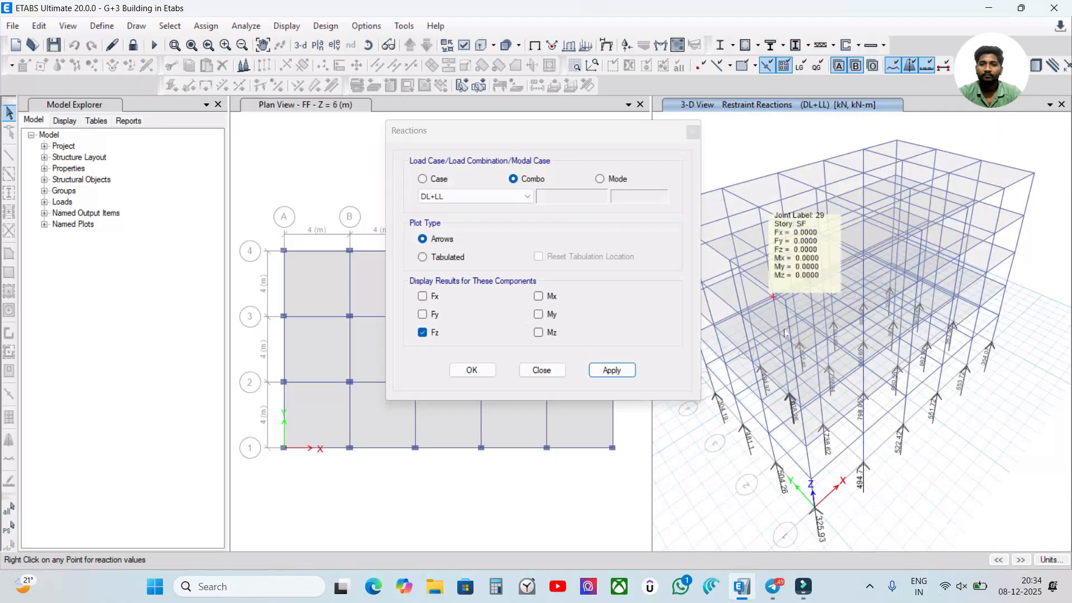
middle_click_drag(808, 279, 826, 296)
scroll(824, 295, "down", 5)
scroll(850, 305, "up", 5)
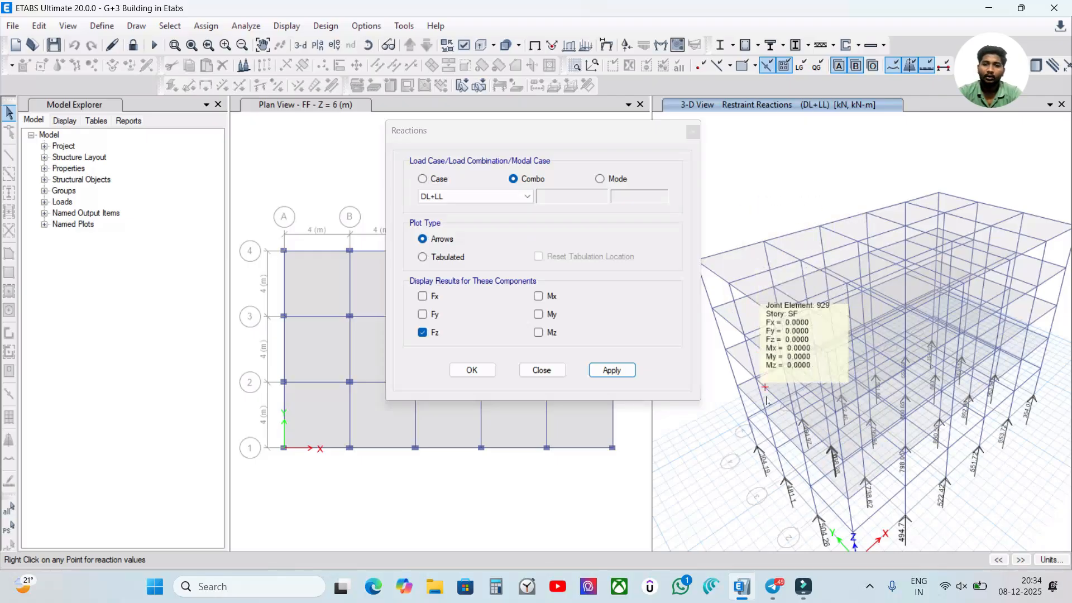
middle_click_drag(797, 482, 788, 430)
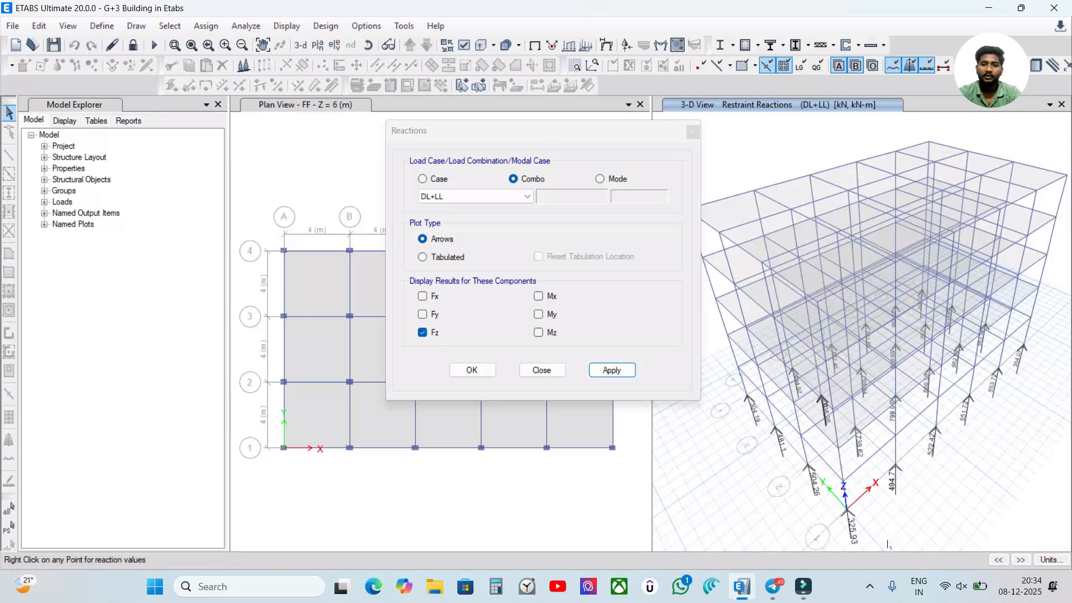
scroll(887, 544, "up", 3)
scroll(778, 490, "up", 3)
middle_click_drag(799, 441, 806, 409)
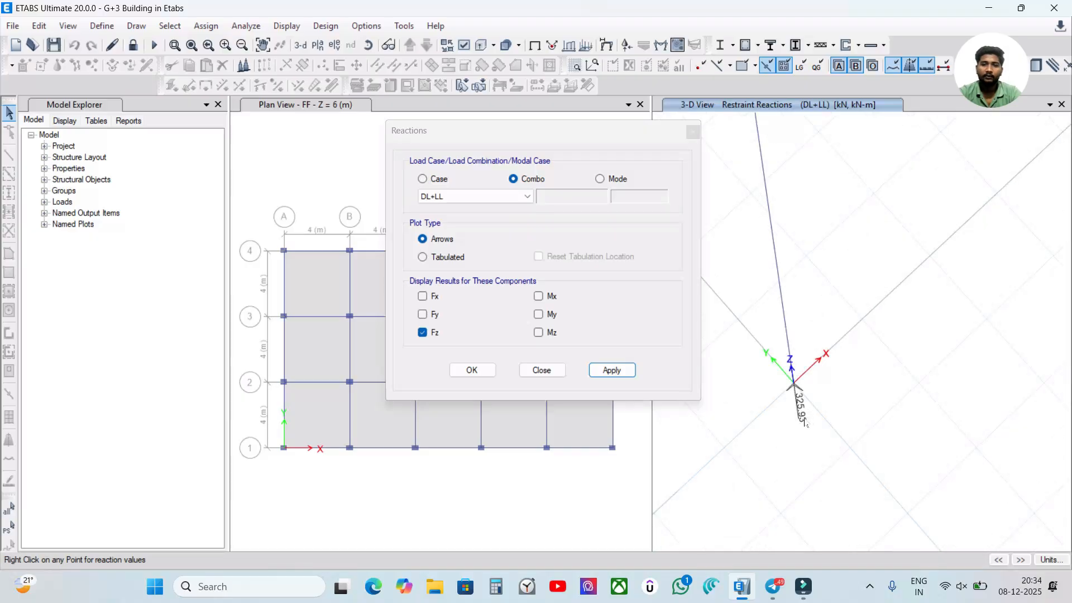
scroll(699, 335, "down", 5)
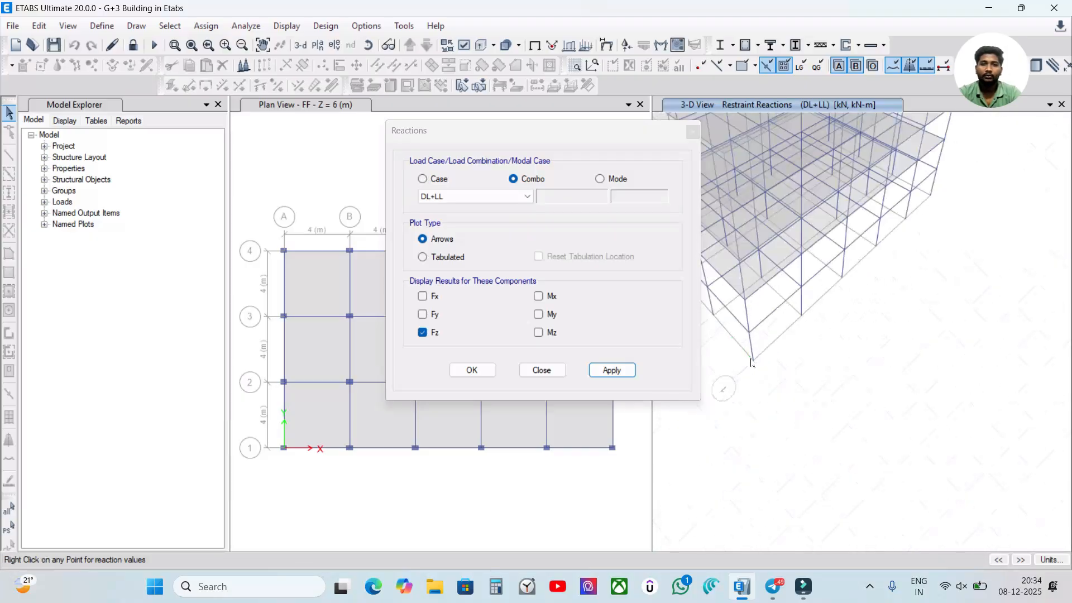
middle_click_drag(849, 484, 842, 450)
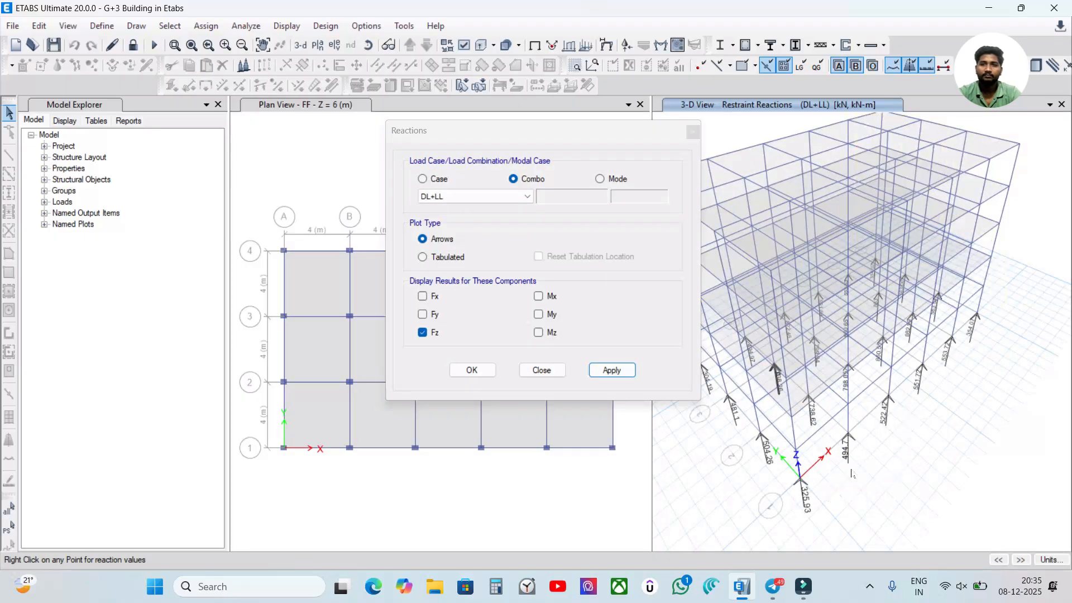
Display the Fz support reactions for the DL+LL combination in tabulated form in the 3-D view.
left_click(538, 297)
left_click(423, 257)
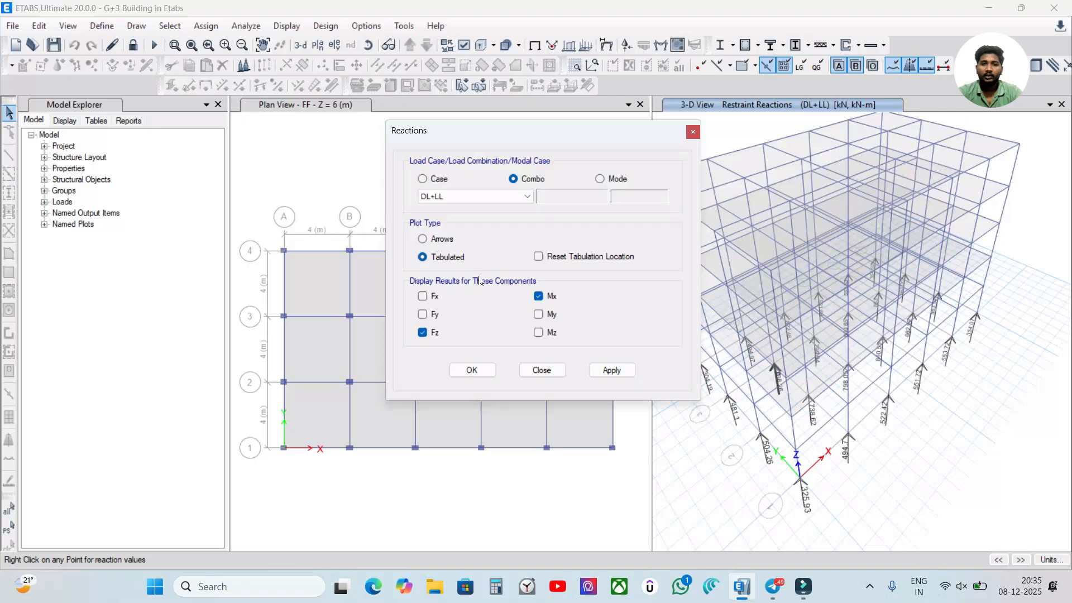
left_click(539, 296)
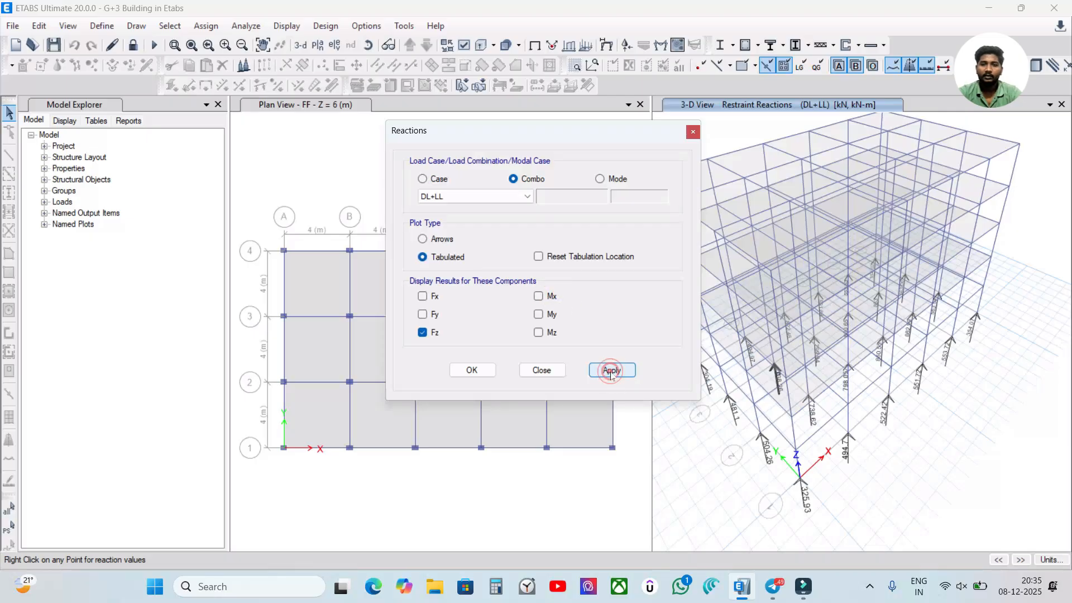
left_click(612, 370)
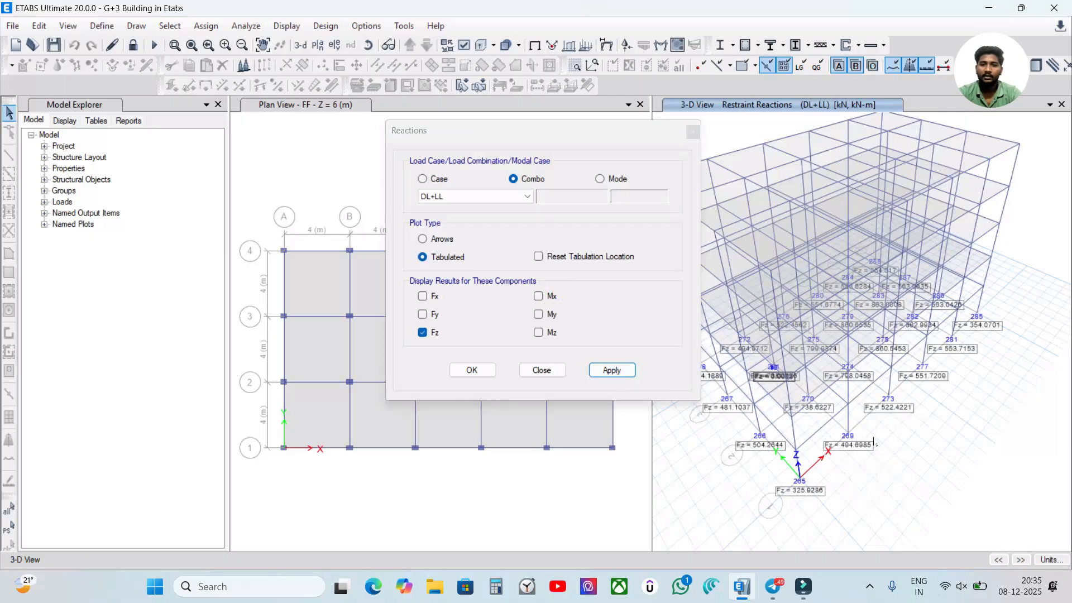
Switch the plan view to the Base level (Z = 0) and display the tabulated Fz reactions for DL+LL there.
left_click_drag(552, 134, 850, 126)
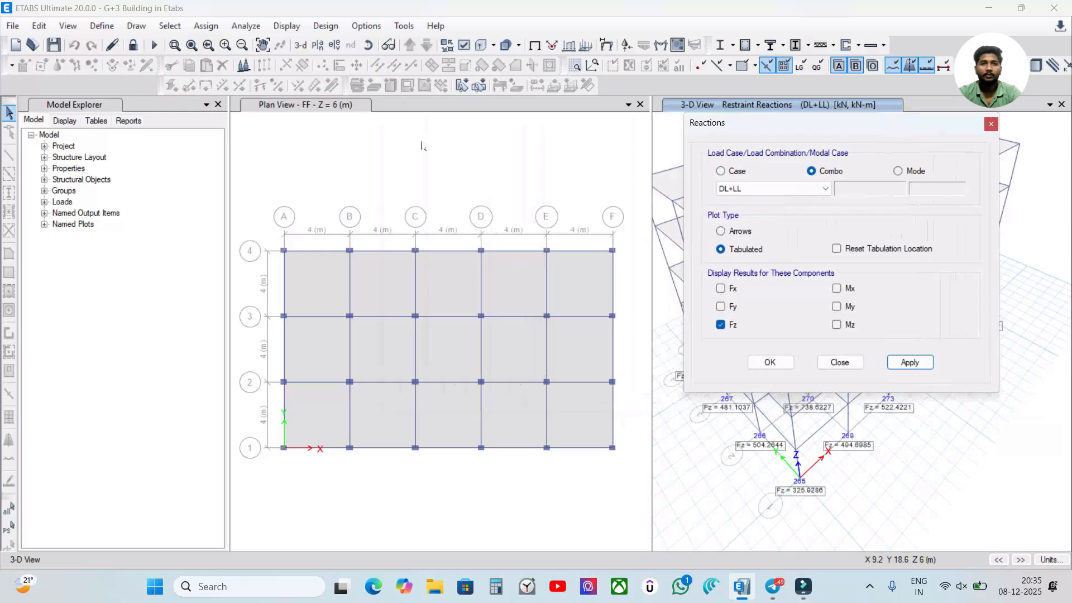
left_click(346, 147)
left_click(427, 46)
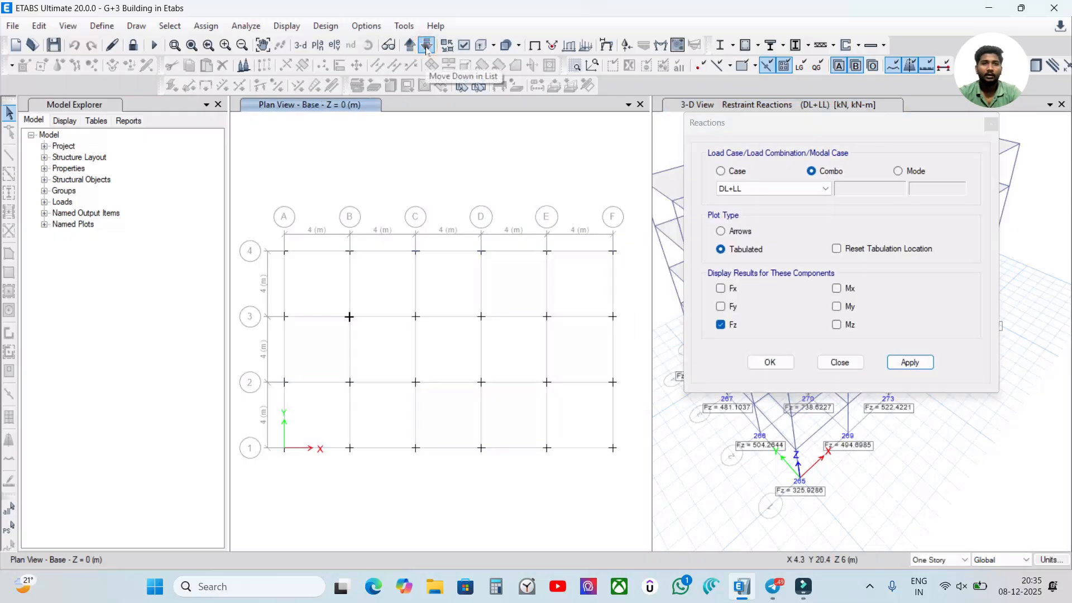
left_click_drag(754, 123, 684, 116)
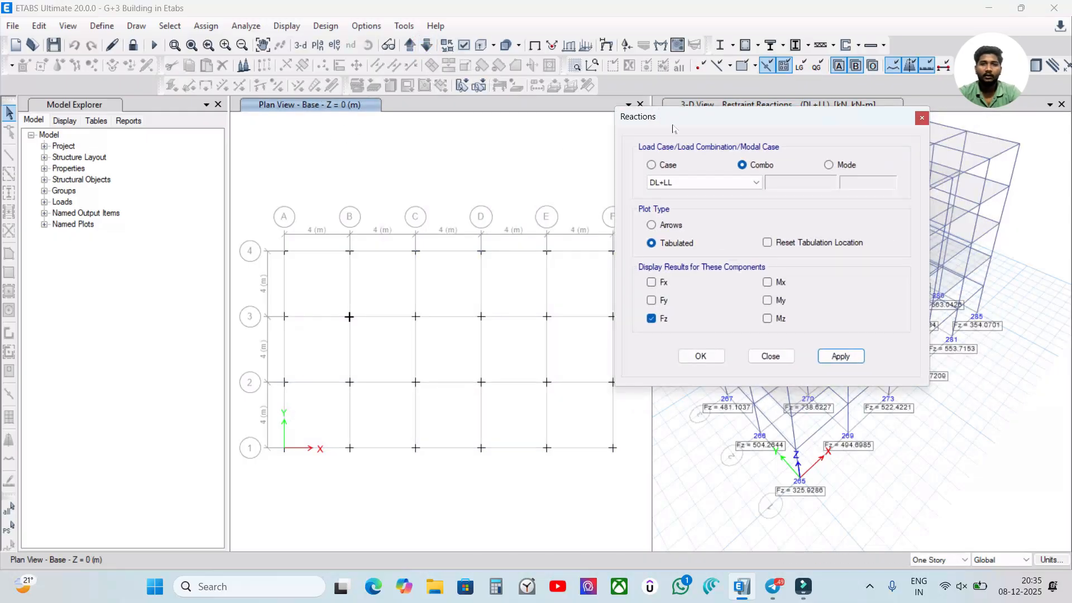
left_click(838, 356)
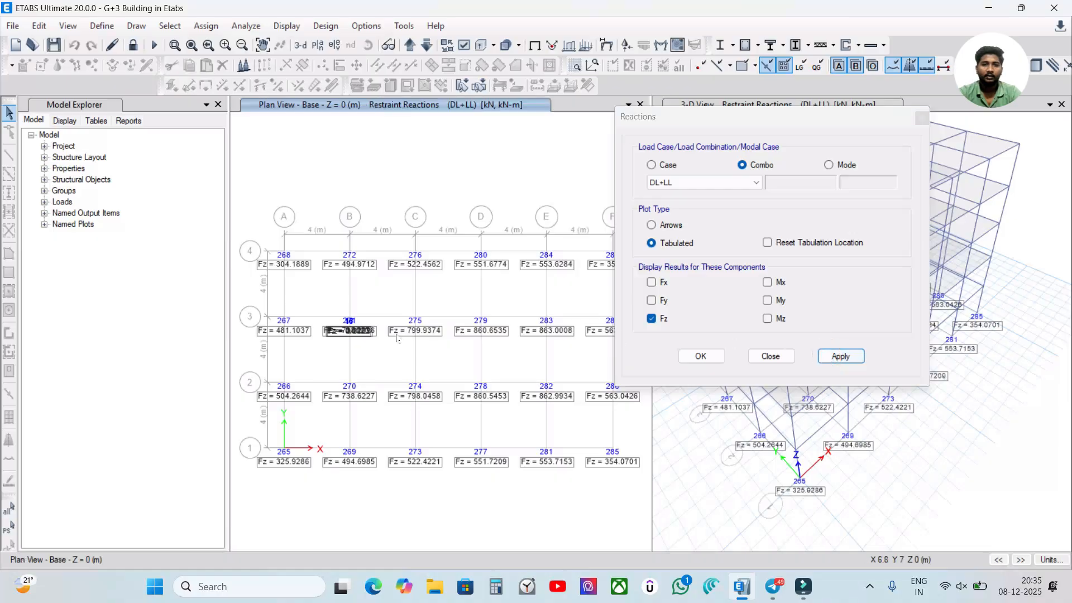
middle_click_drag(611, 485, 612, 449)
Compare the arrow plot of the base plan's Fz reactions with the tabulated plot, and keep the tabulated one.
left_click(651, 225)
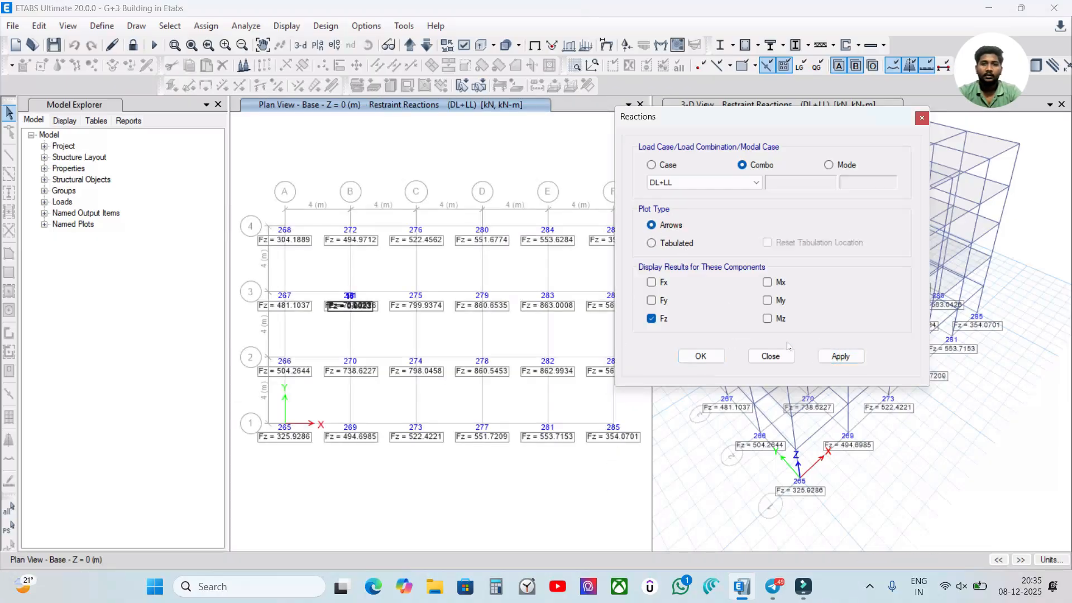
left_click(841, 356)
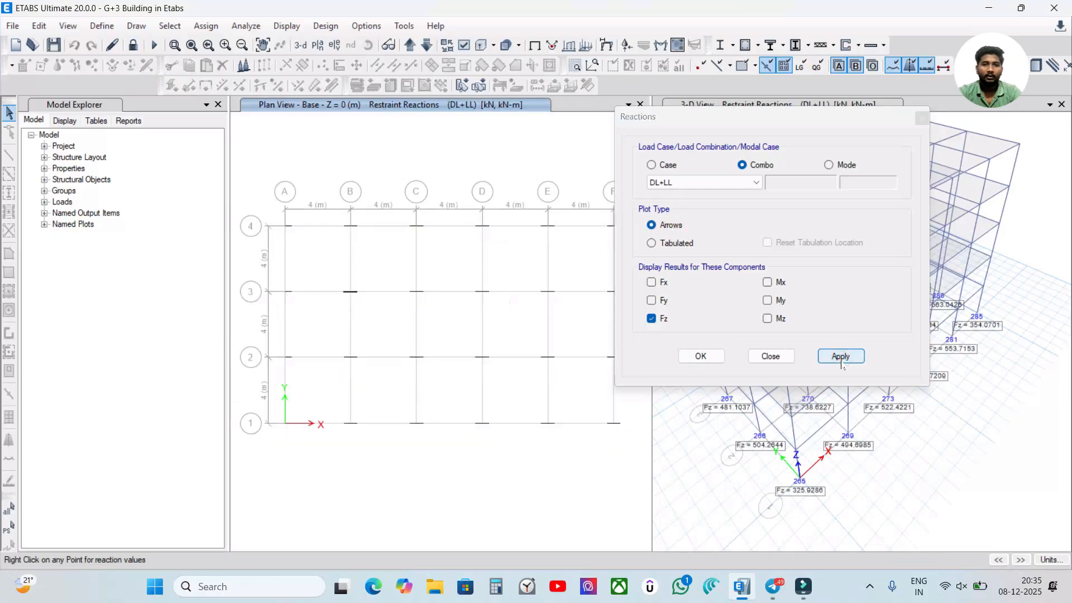
left_click(651, 243)
left_click(840, 356)
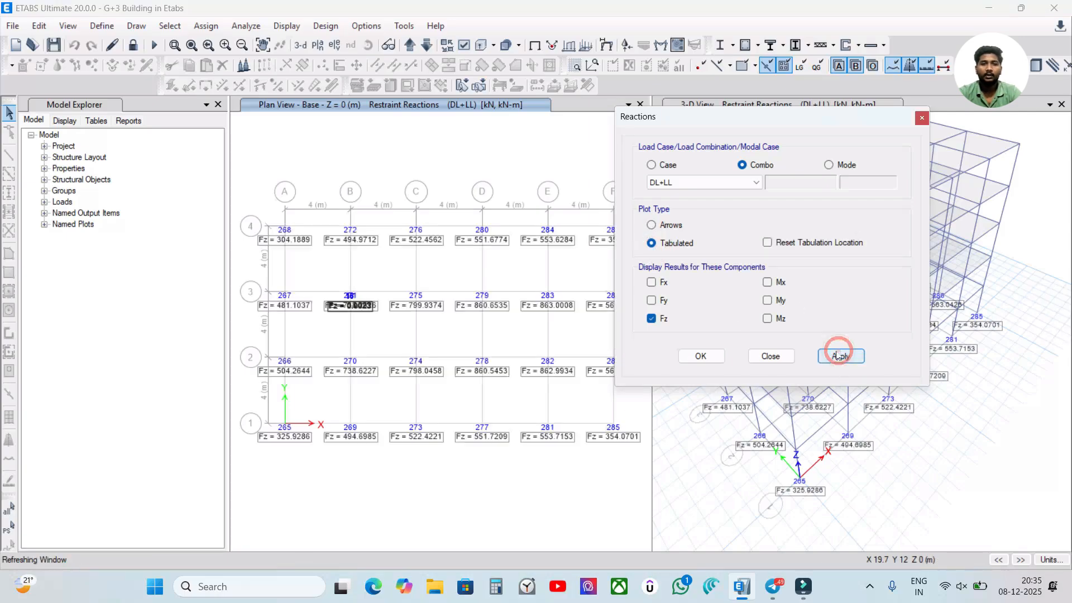
left_click(700, 356)
Clear the reactions and restore the undeformed shape in both the base plan and the 3-D view.
left_click(590, 152)
left_click(786, 116)
left_click(503, 141)
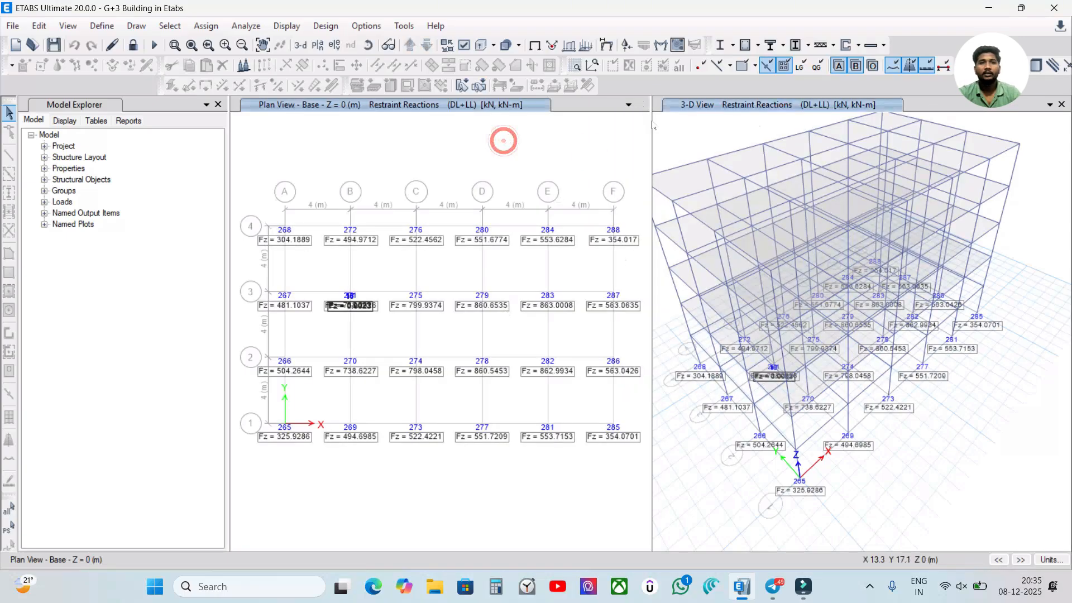
left_click(701, 118)
left_click(535, 45)
left_click(534, 44)
left_click(245, 26)
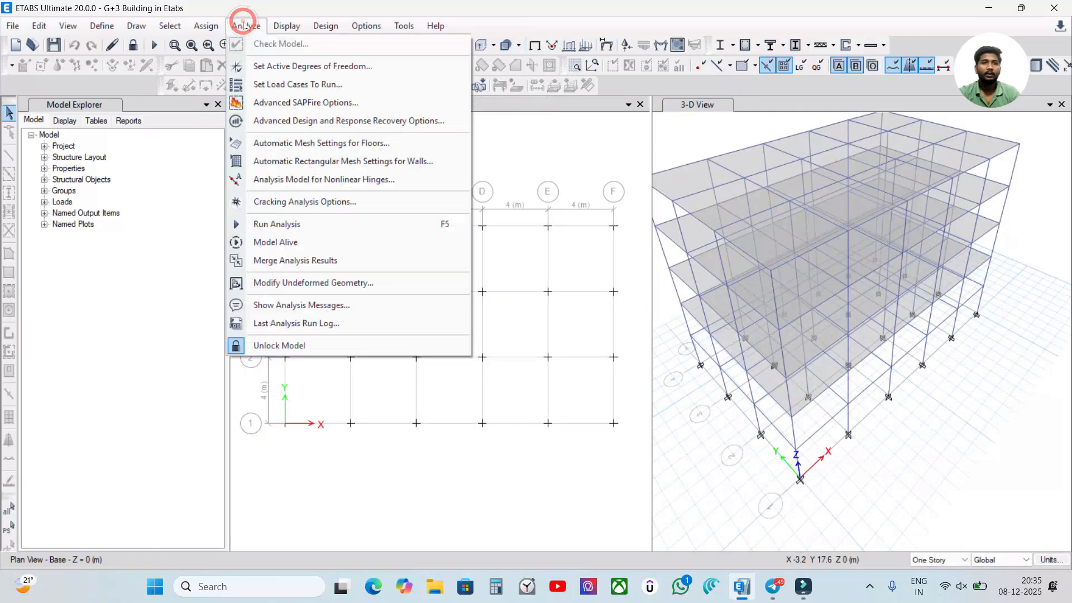
left_click(586, 130)
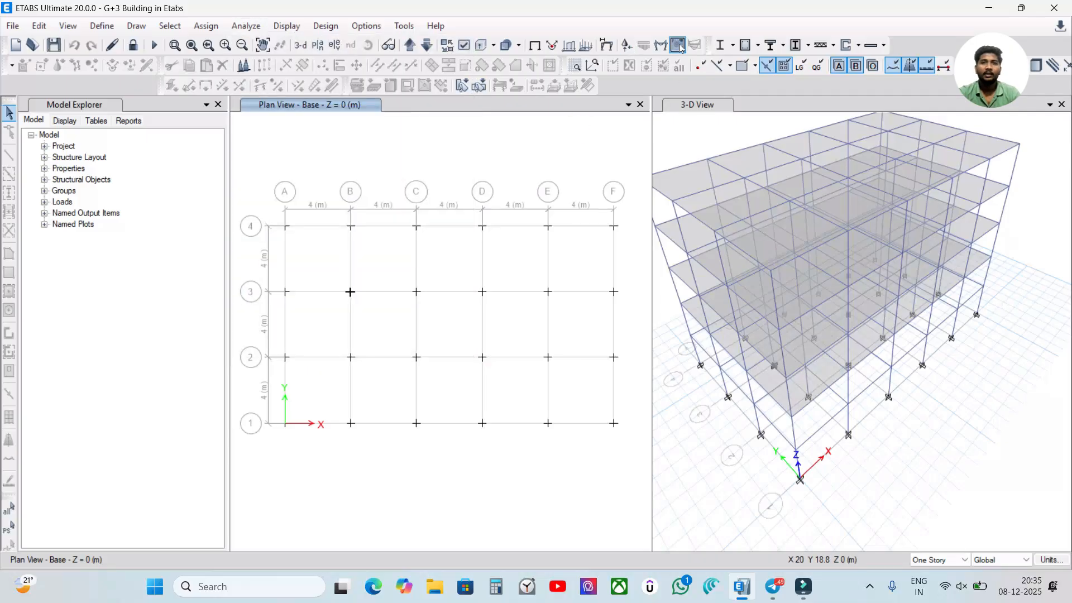
left_click(325, 26)
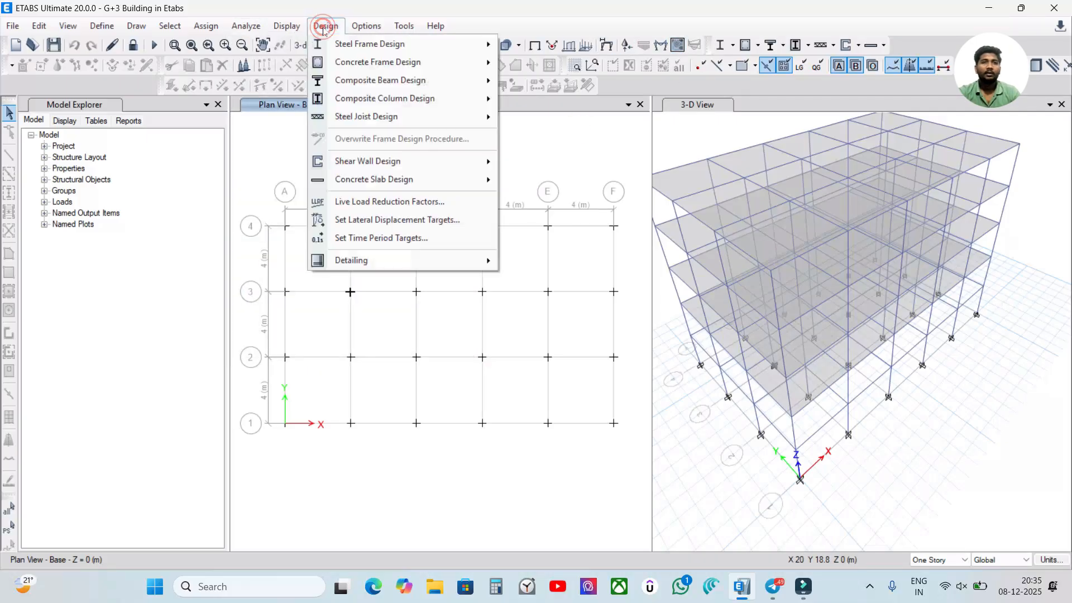
left_click(643, 131)
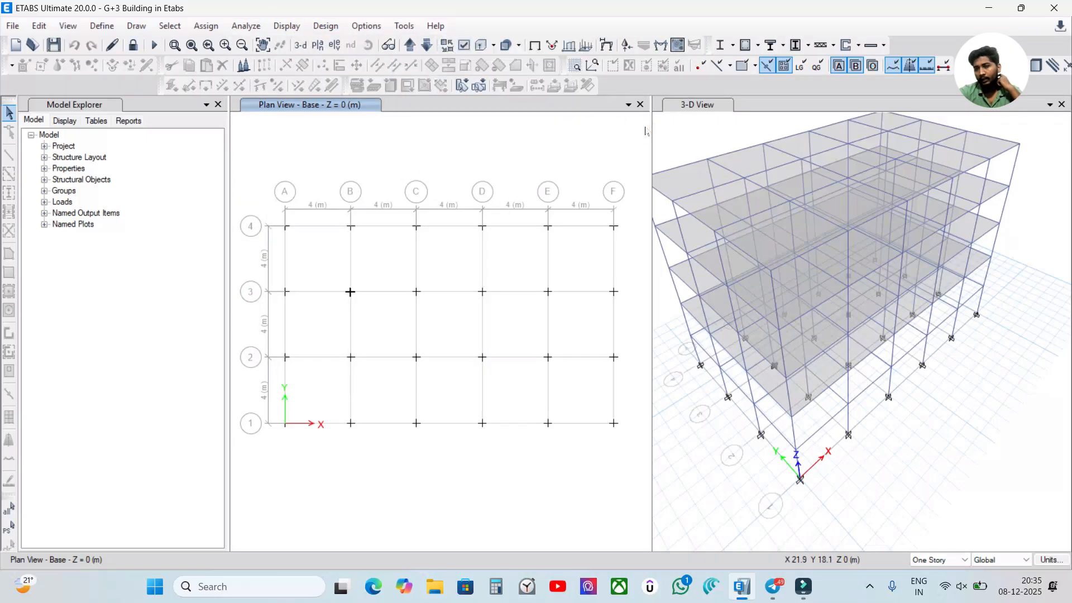
View the maximum story displacement plot for the Dead load case, and close it.
left_click(286, 25)
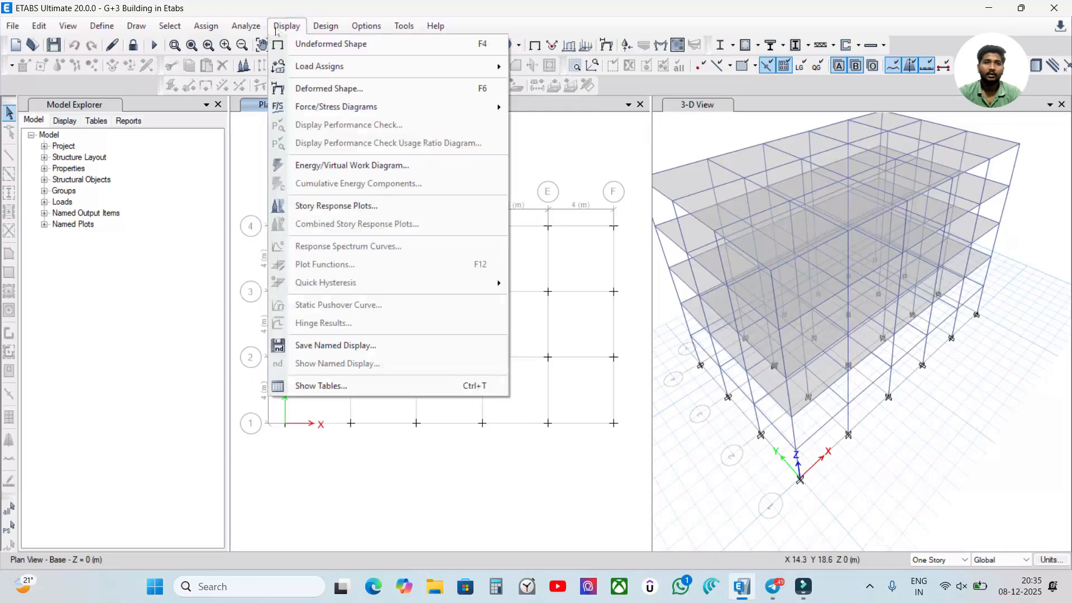
left_click(336, 206)
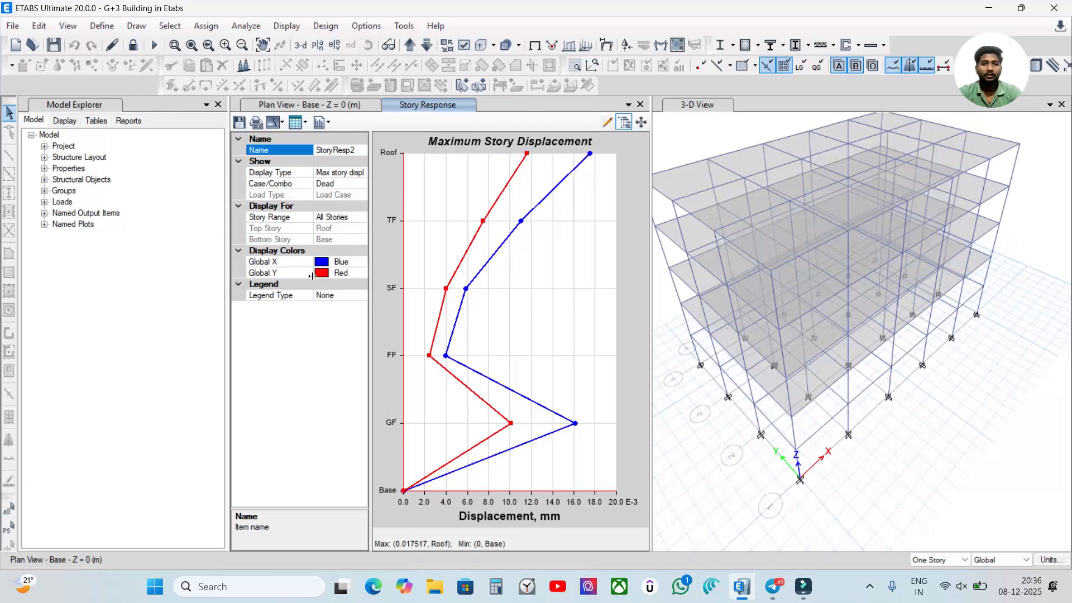
left_click(641, 105)
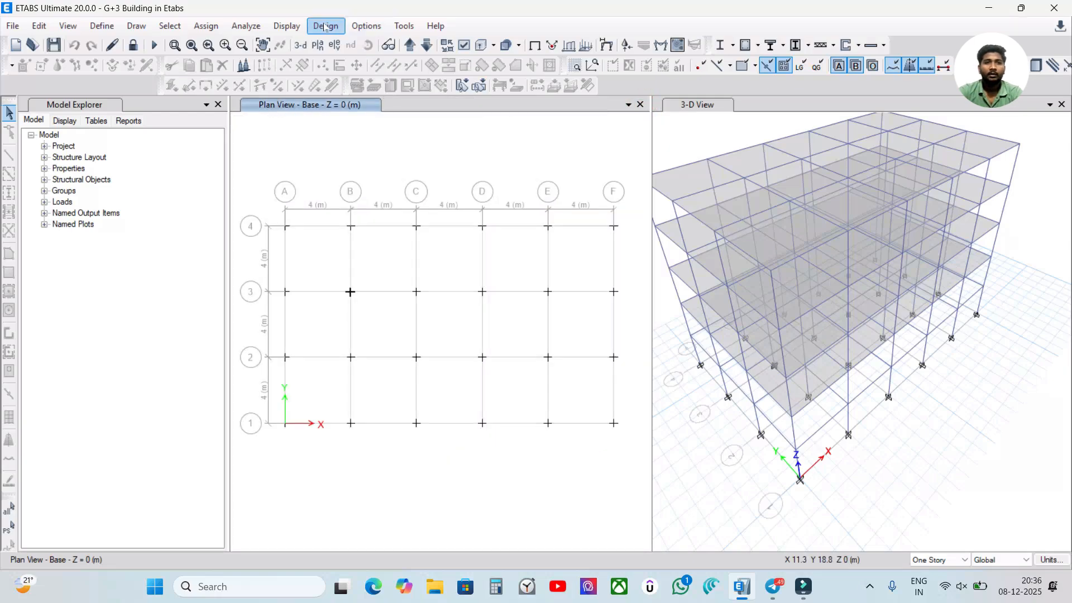
left_click(689, 133)
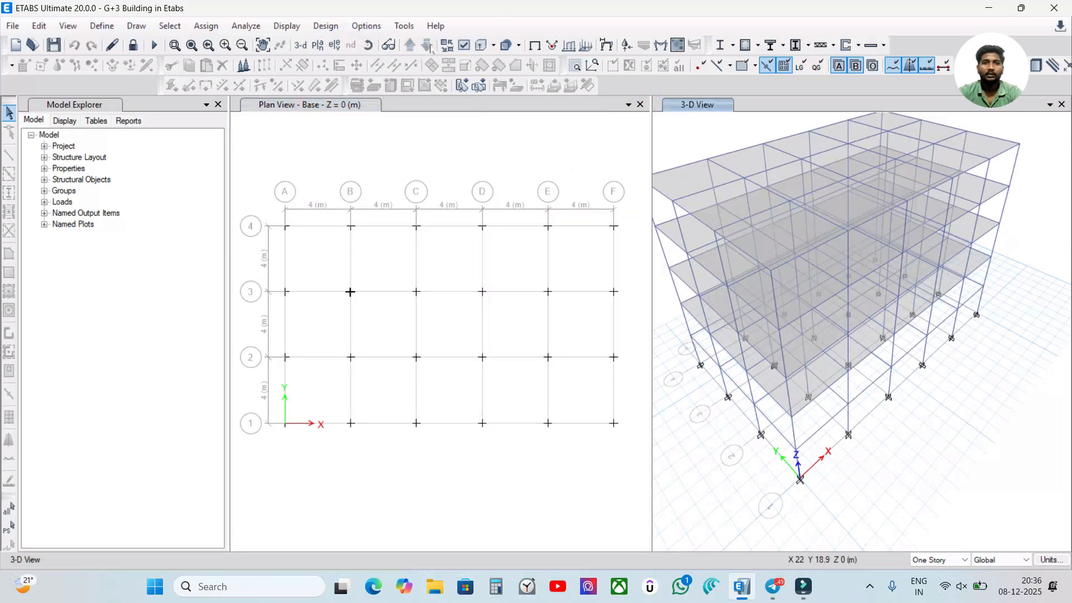
left_click(326, 25)
mouse_move(368, 63)
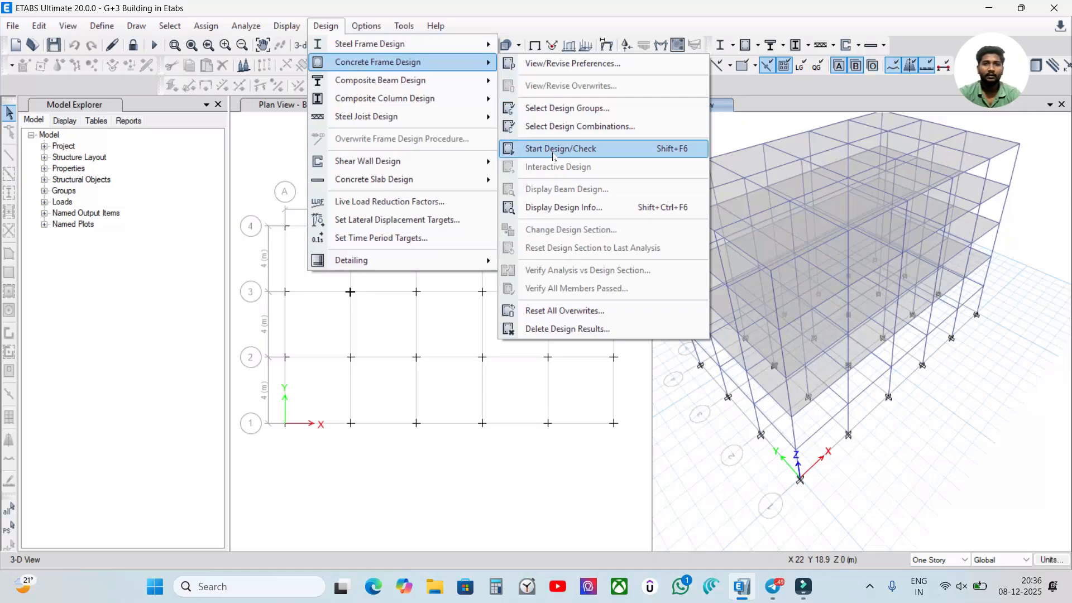
left_click(279, 161)
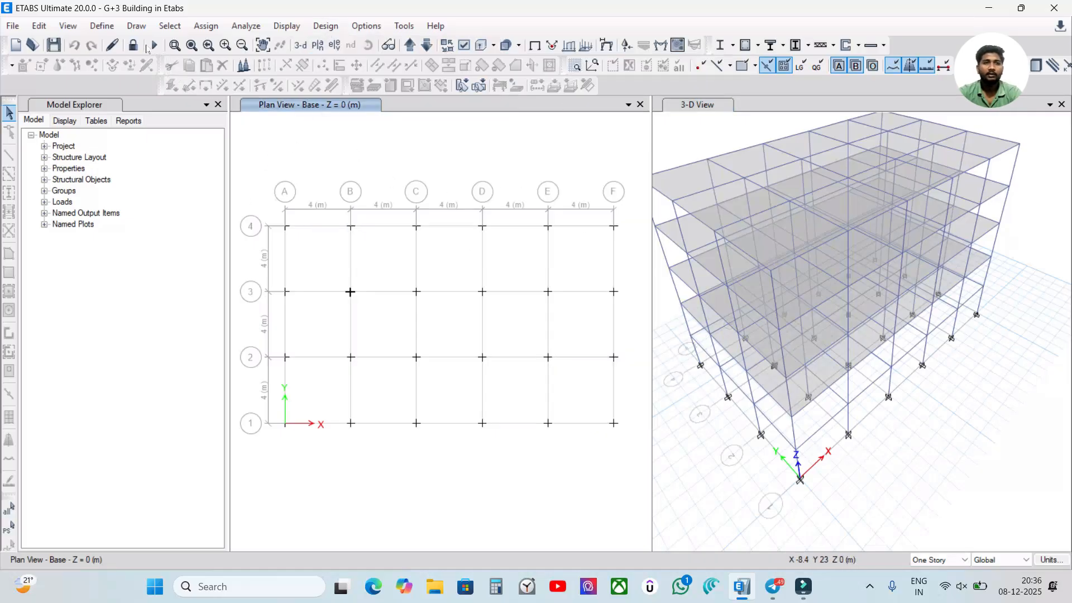
left_click(243, 26)
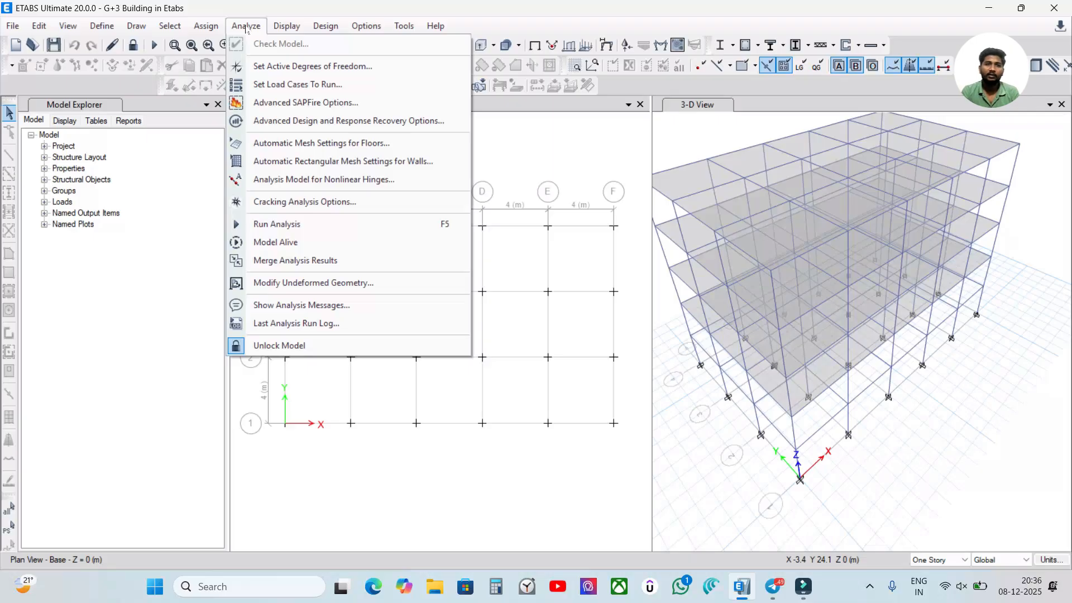
left_click(246, 26)
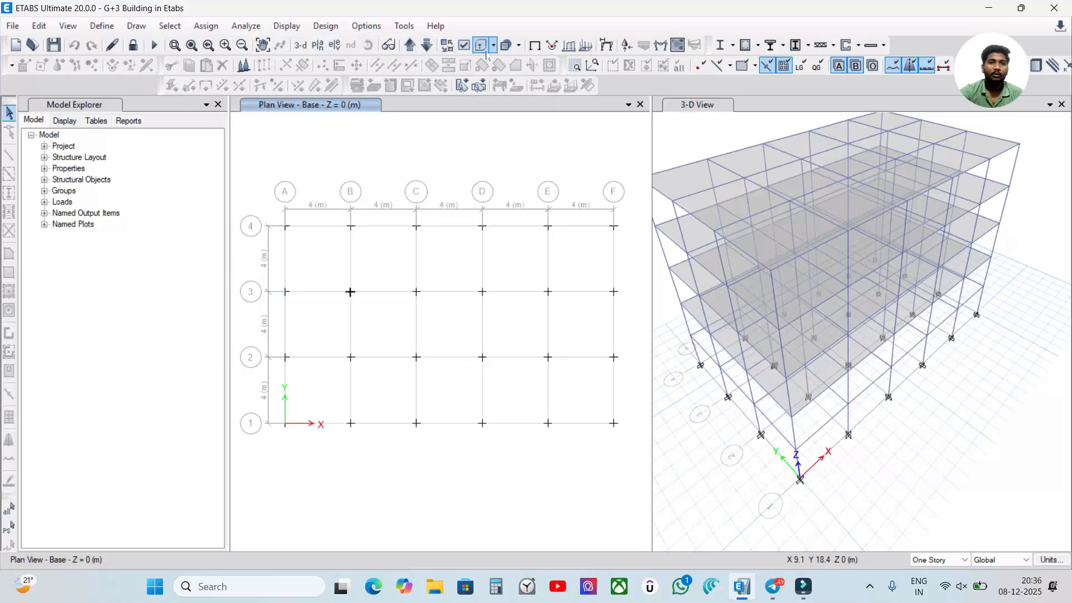
Move the plan view up to the FF level (Z = 6 m) and unlock the model, accepting deletion of its analysis results.
left_click(412, 46)
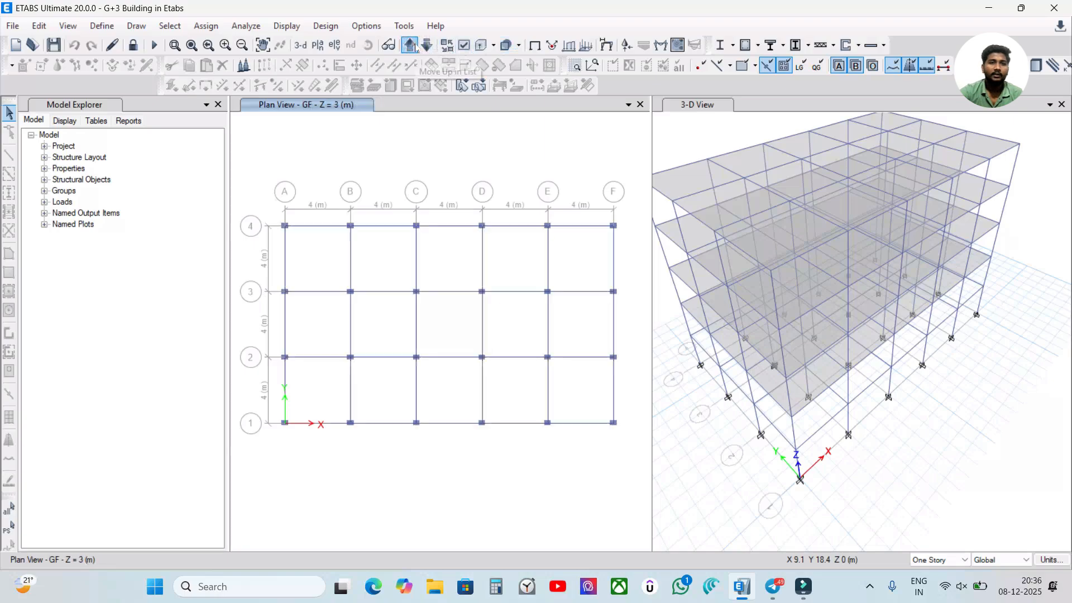
left_click(412, 46)
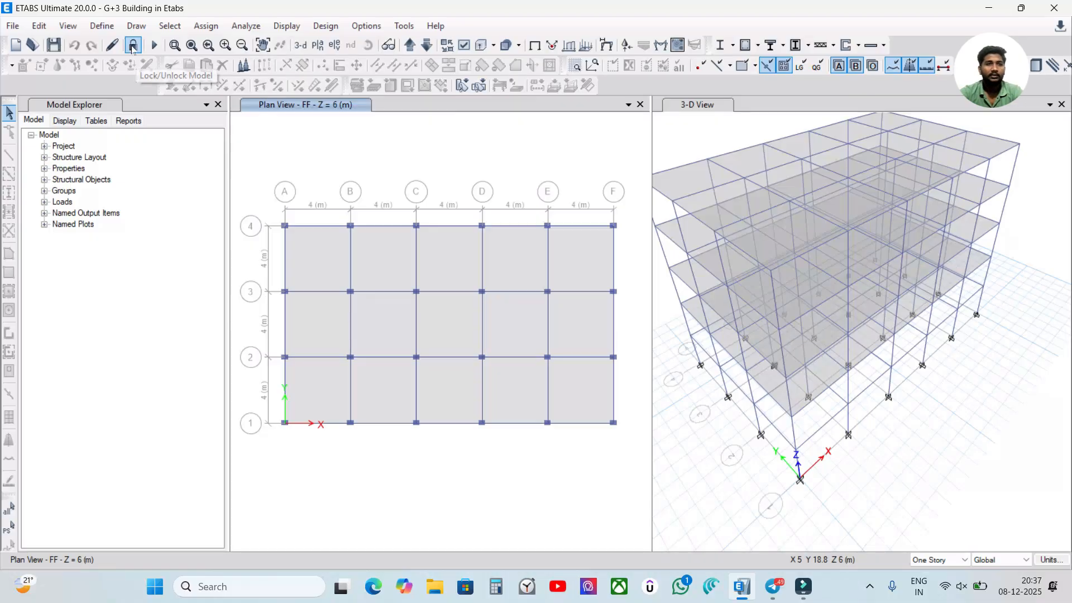
left_click(133, 45)
left_click_drag(508, 262, 473, 174)
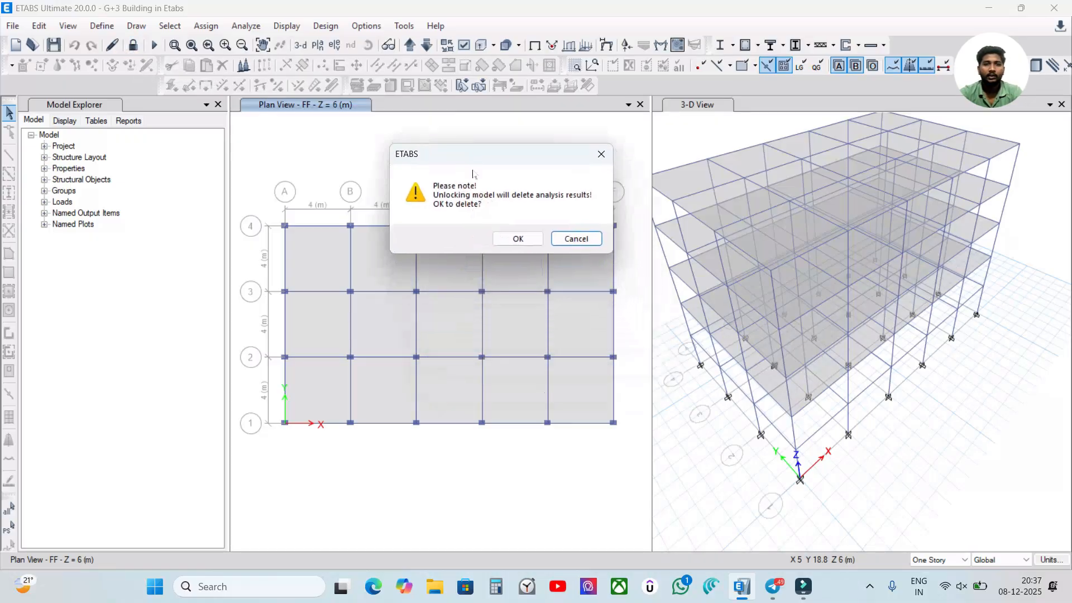
left_click(515, 239)
left_click(681, 131)
left_click(137, 26)
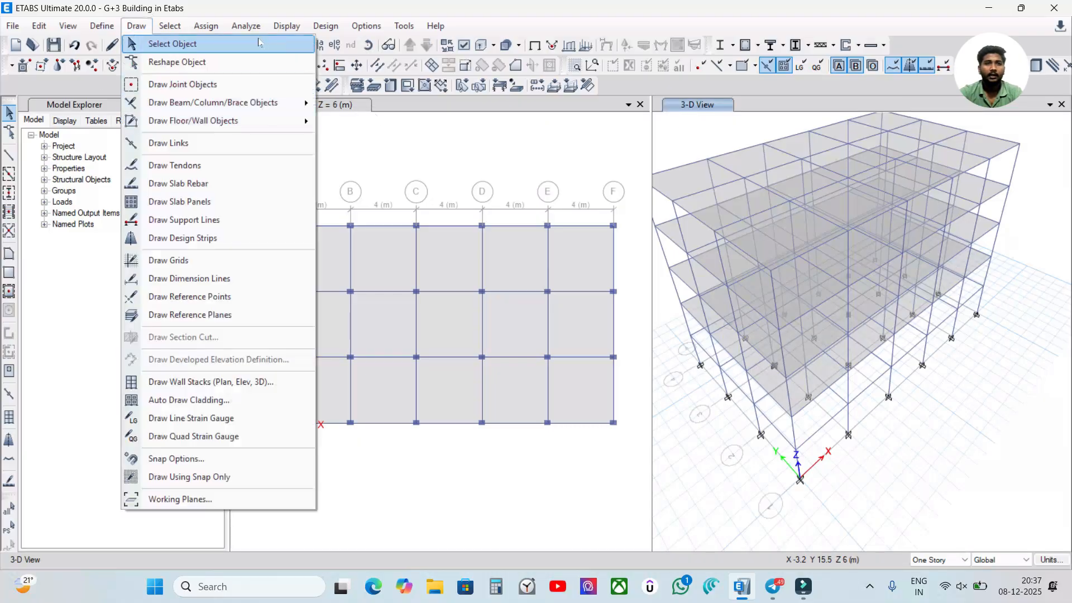
mouse_move(240, 29)
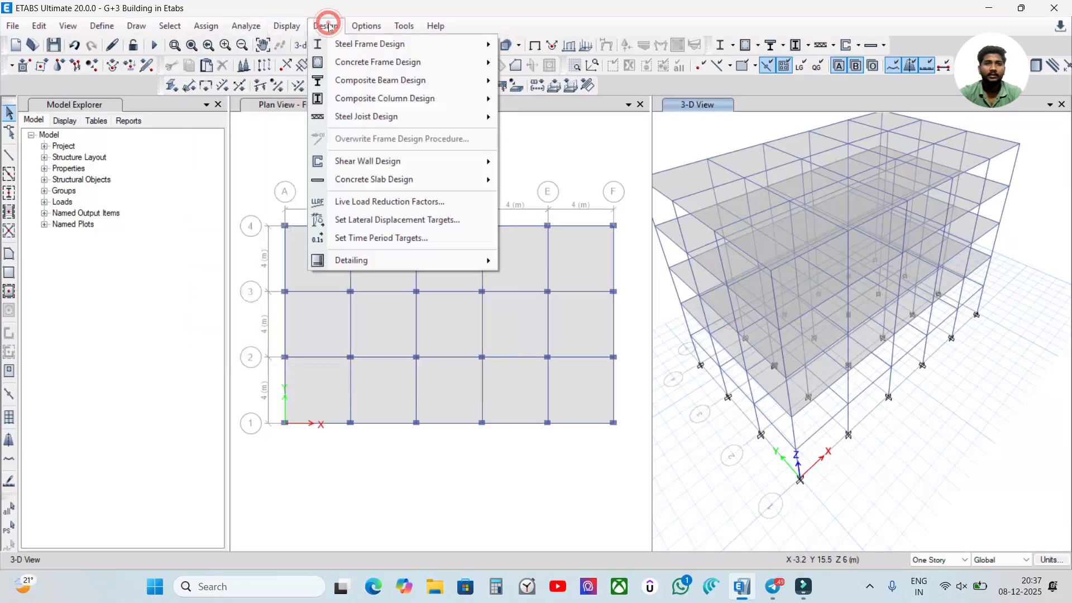
left_click(347, 64)
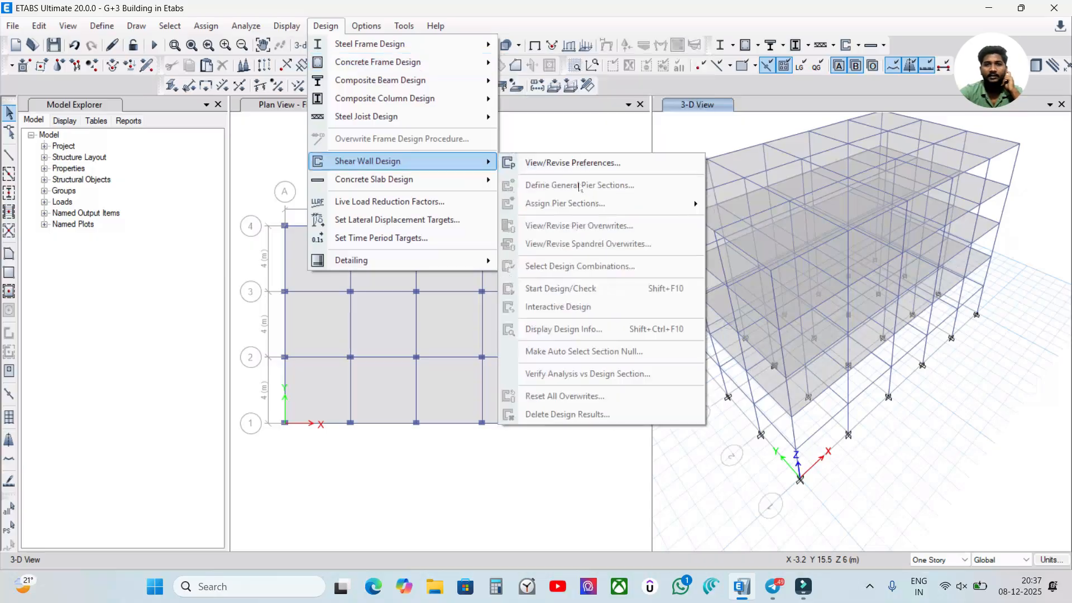
left_click(600, 116)
left_click(742, 127)
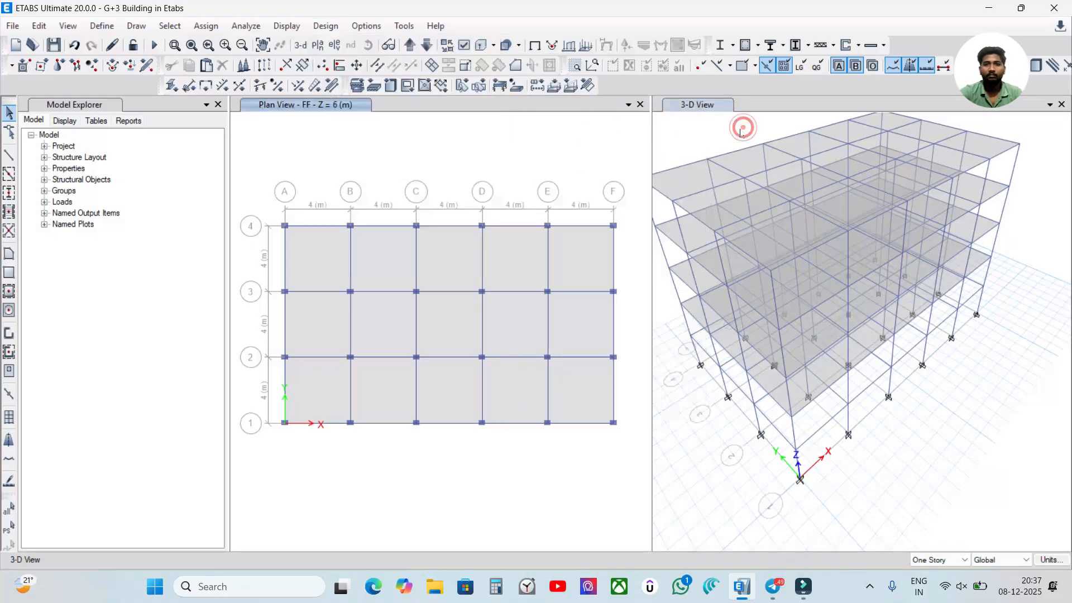
left_click(246, 26)
left_click(554, 141)
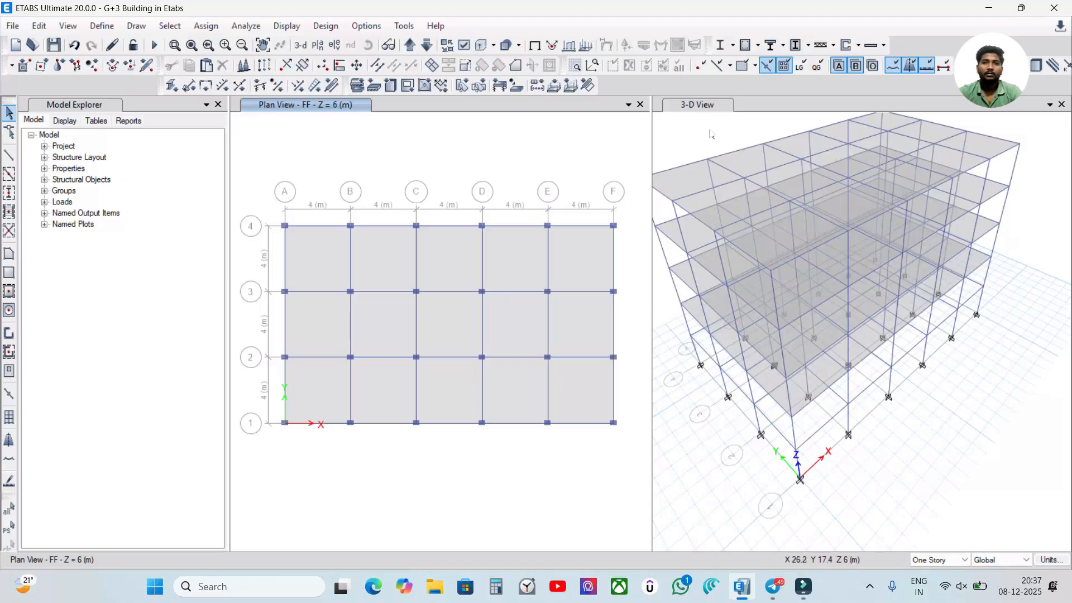
left_click(541, 158)
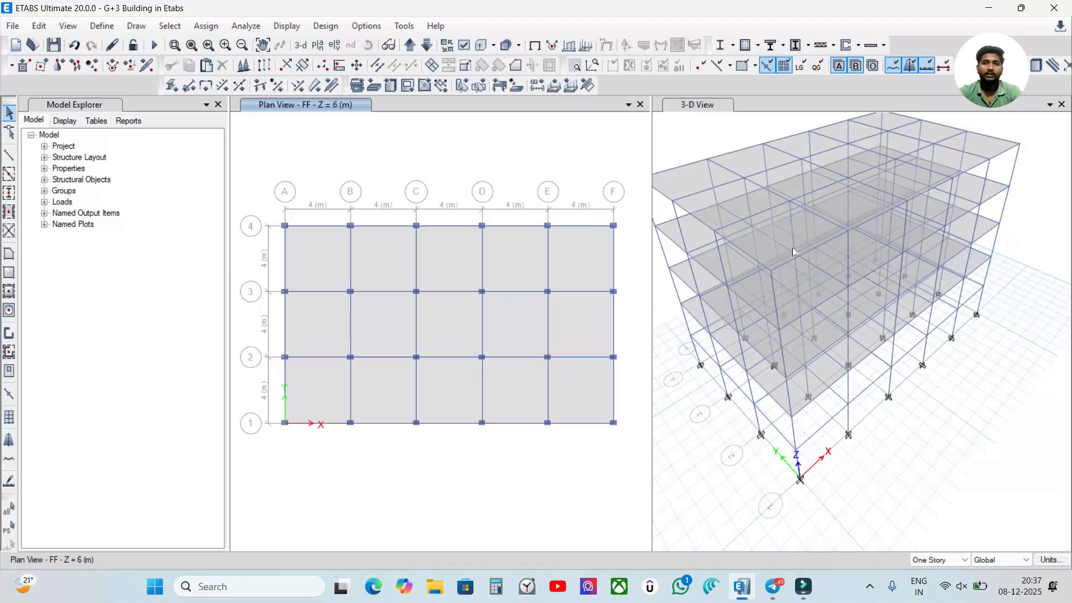